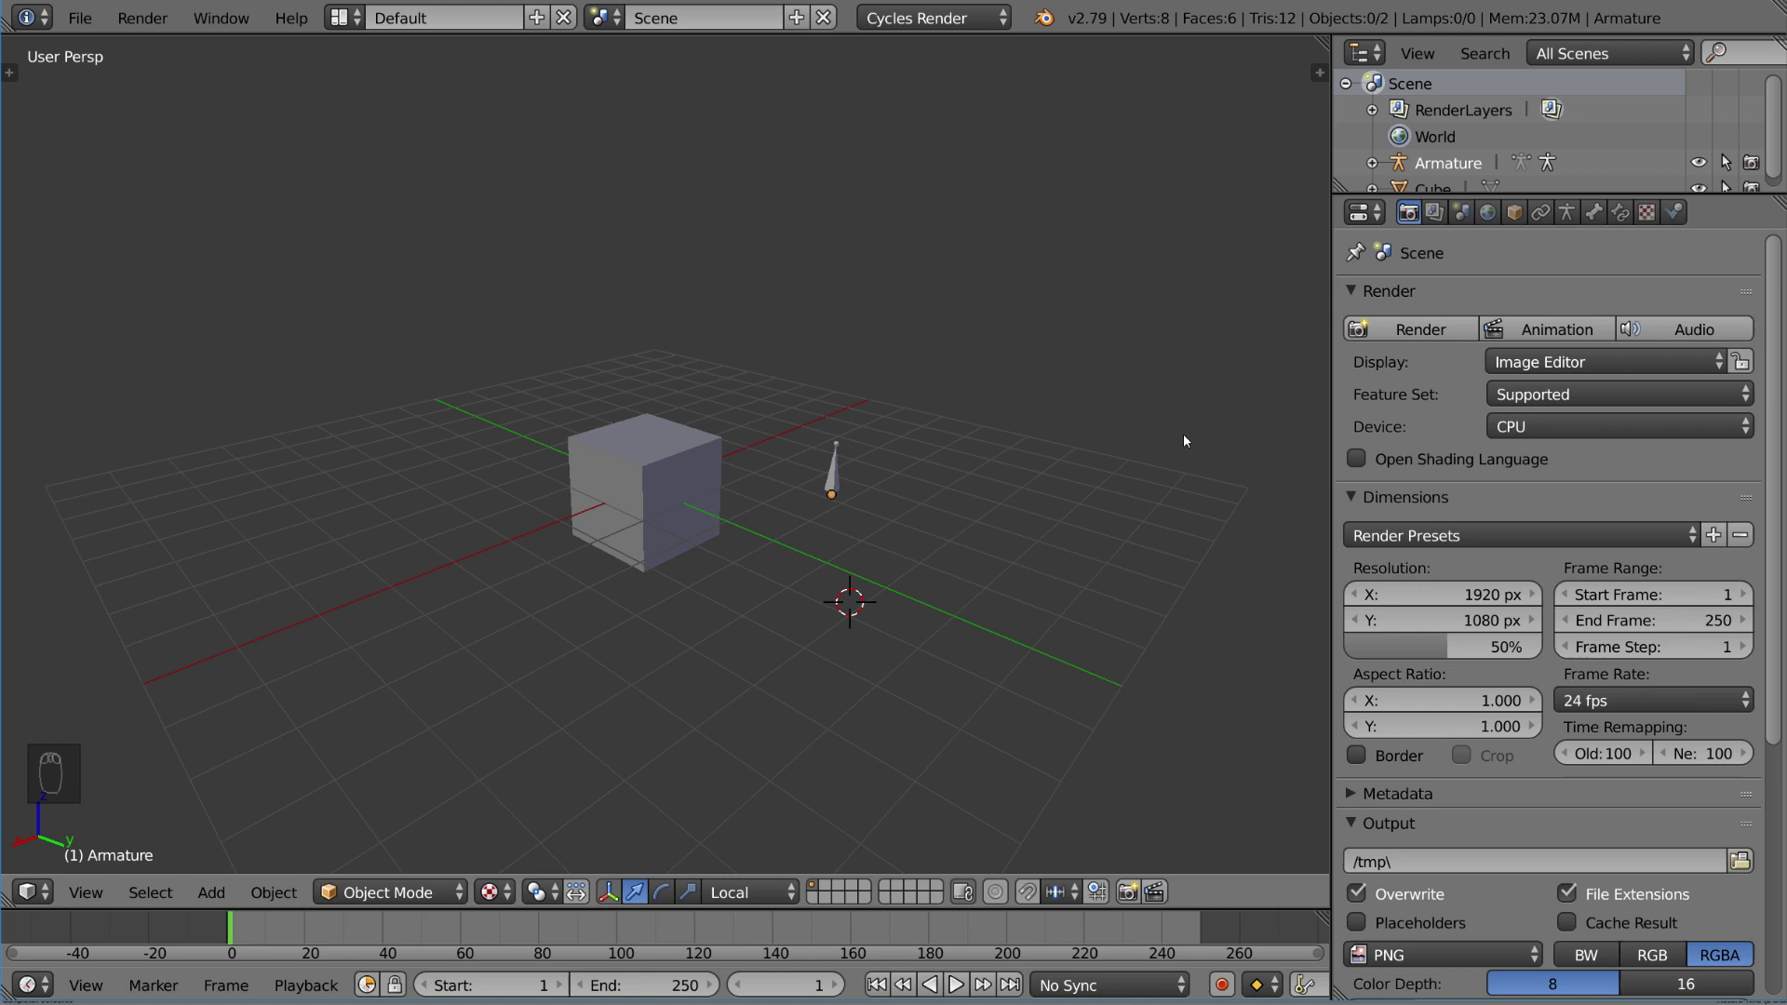
- Put the armature in Pose Mode and add a Damped Track constraint to its bone, targeting the cube
{"action": "right_click", "coordinate": [839, 479]}
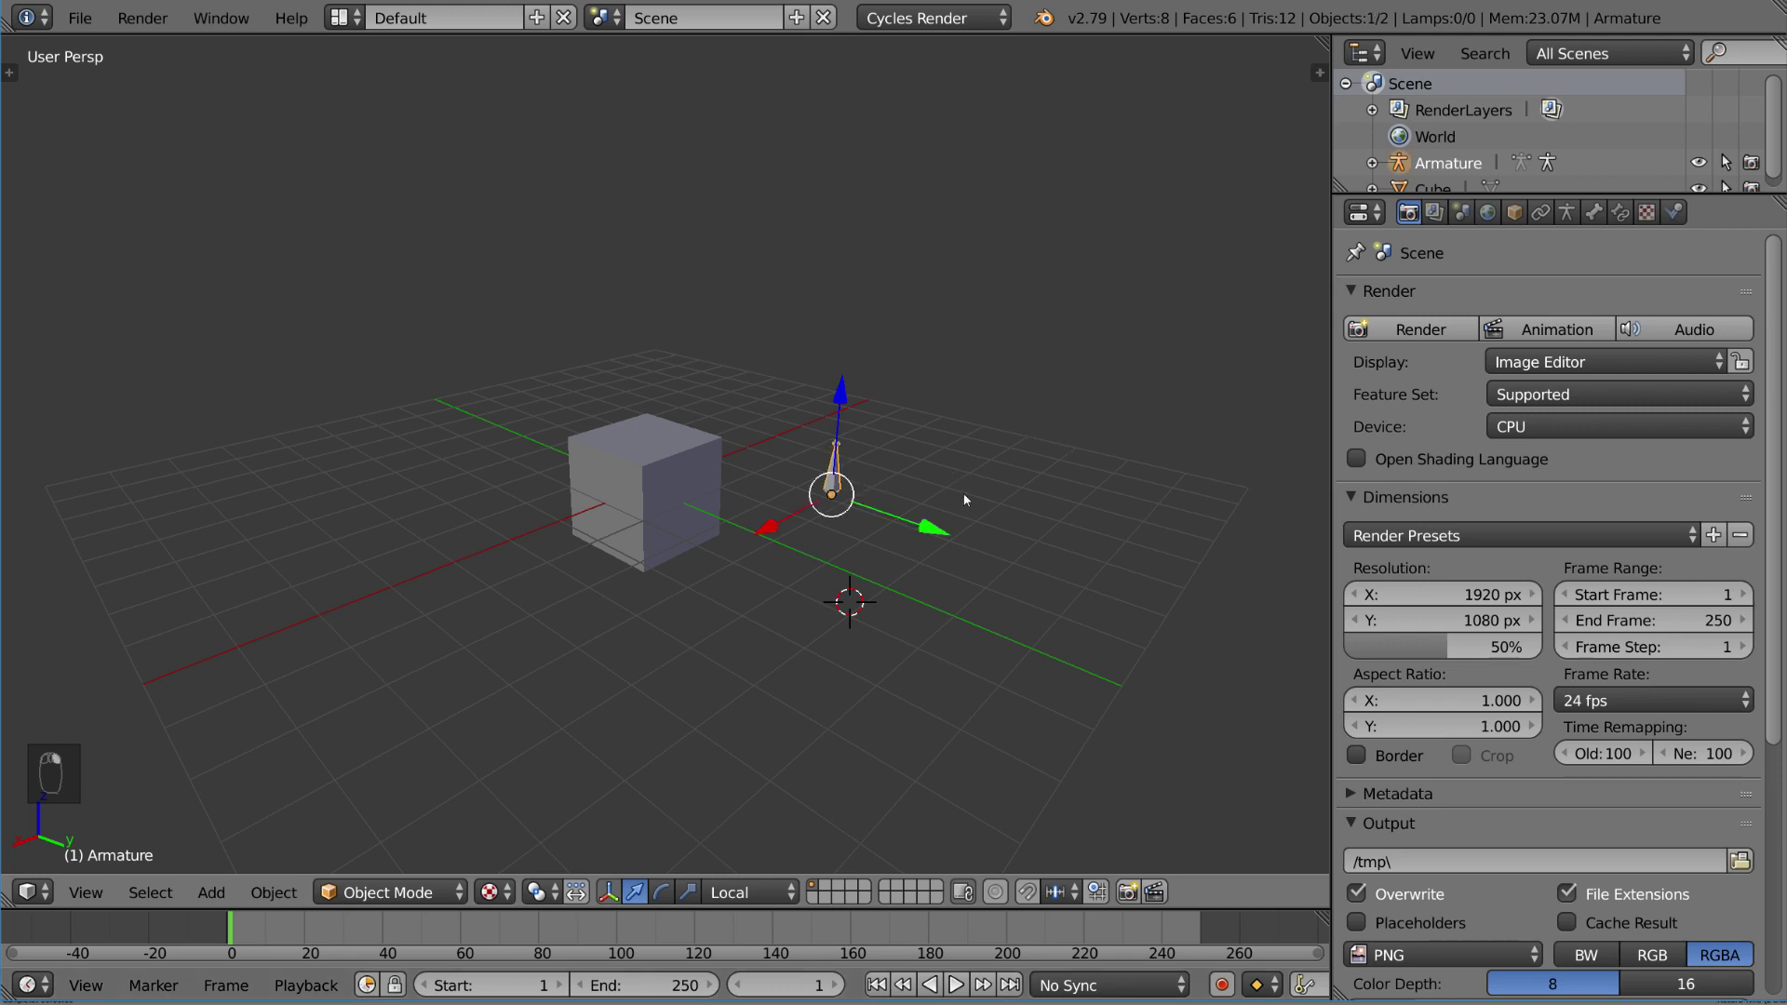
{"action": "scroll", "coordinate": [977, 465], "scroll_direction": "up", "scroll_amount": 3}
{"action": "key", "text": "ctrl+Tab"}
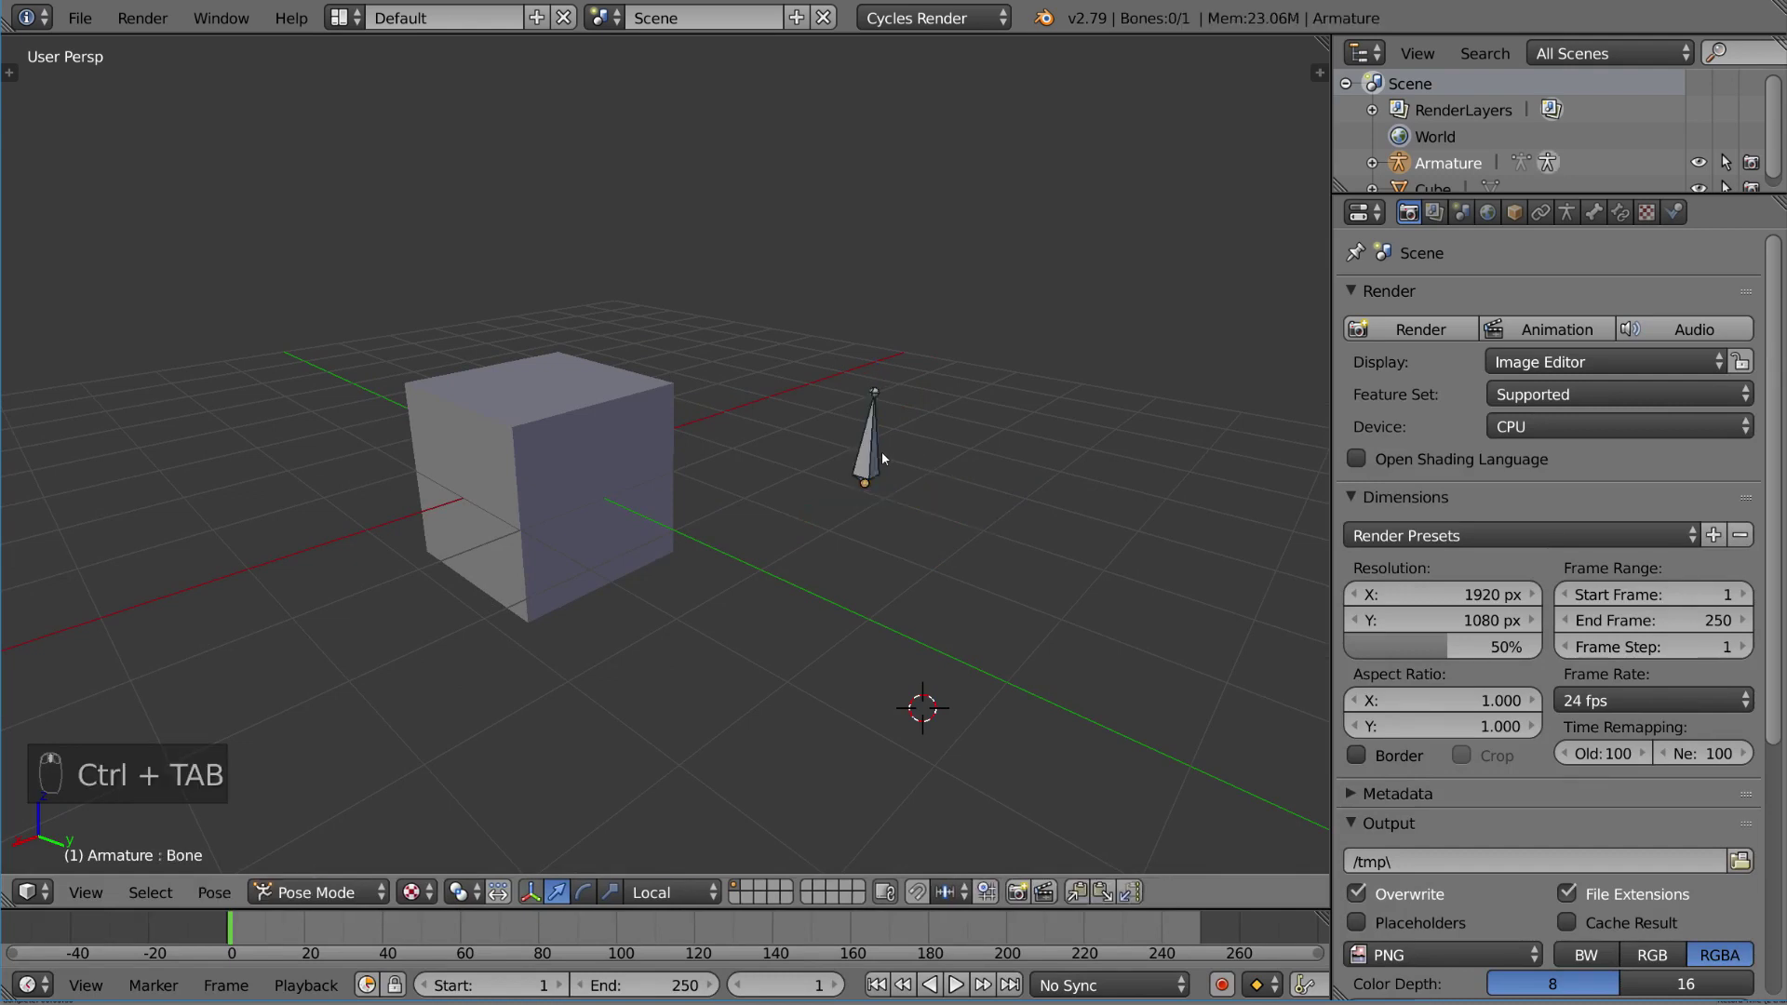
{"action": "left_click", "coordinate": [1622, 213]}
{"action": "left_click", "coordinate": [1506, 302]}
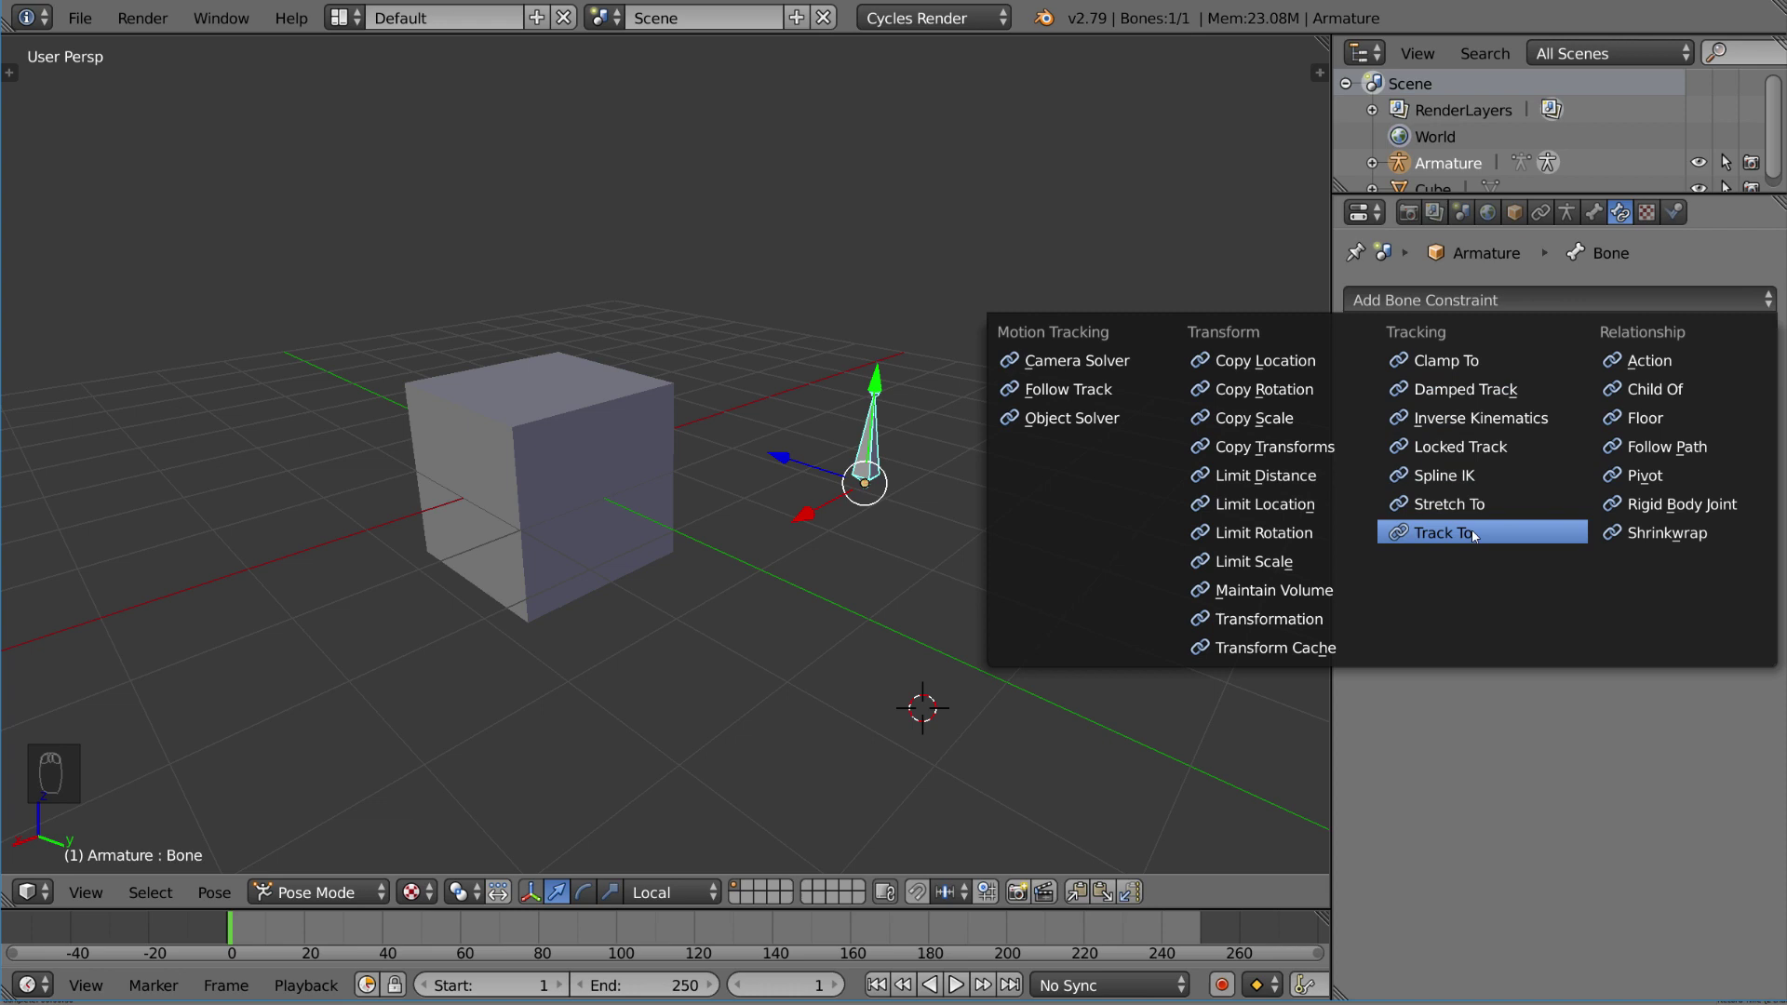
{"action": "left_click", "coordinate": [1497, 399]}
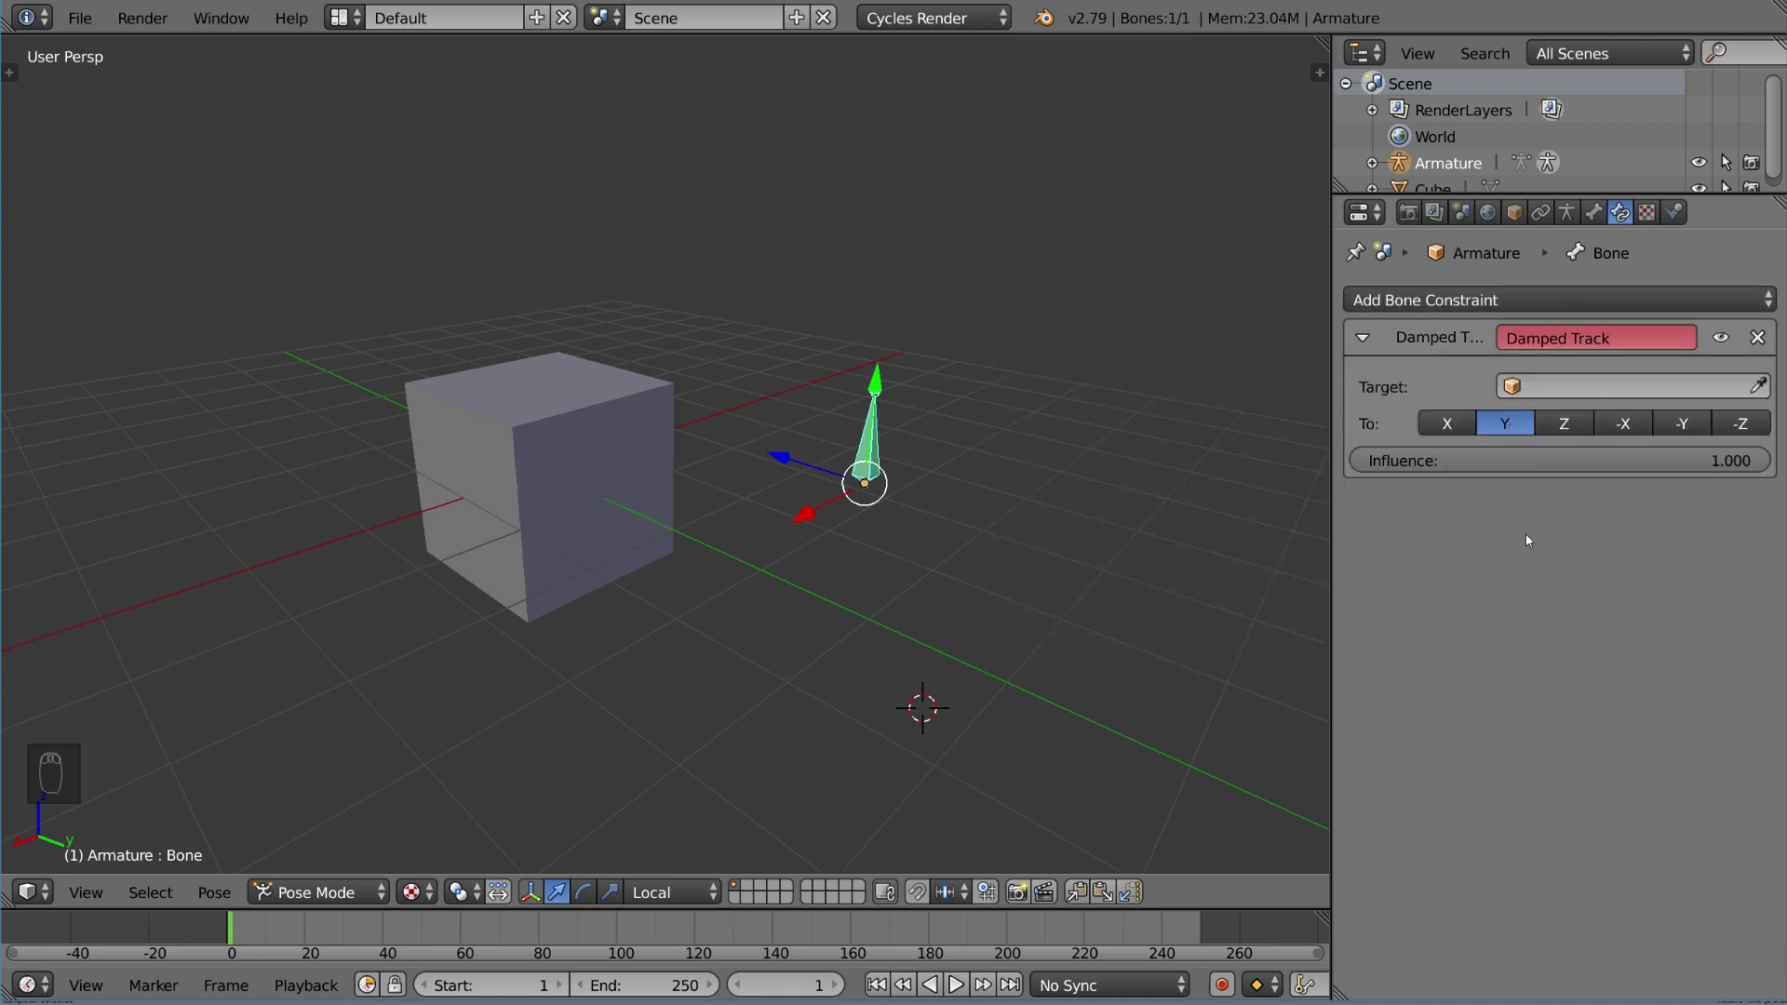
{"action": "left_click", "coordinate": [633, 448]}
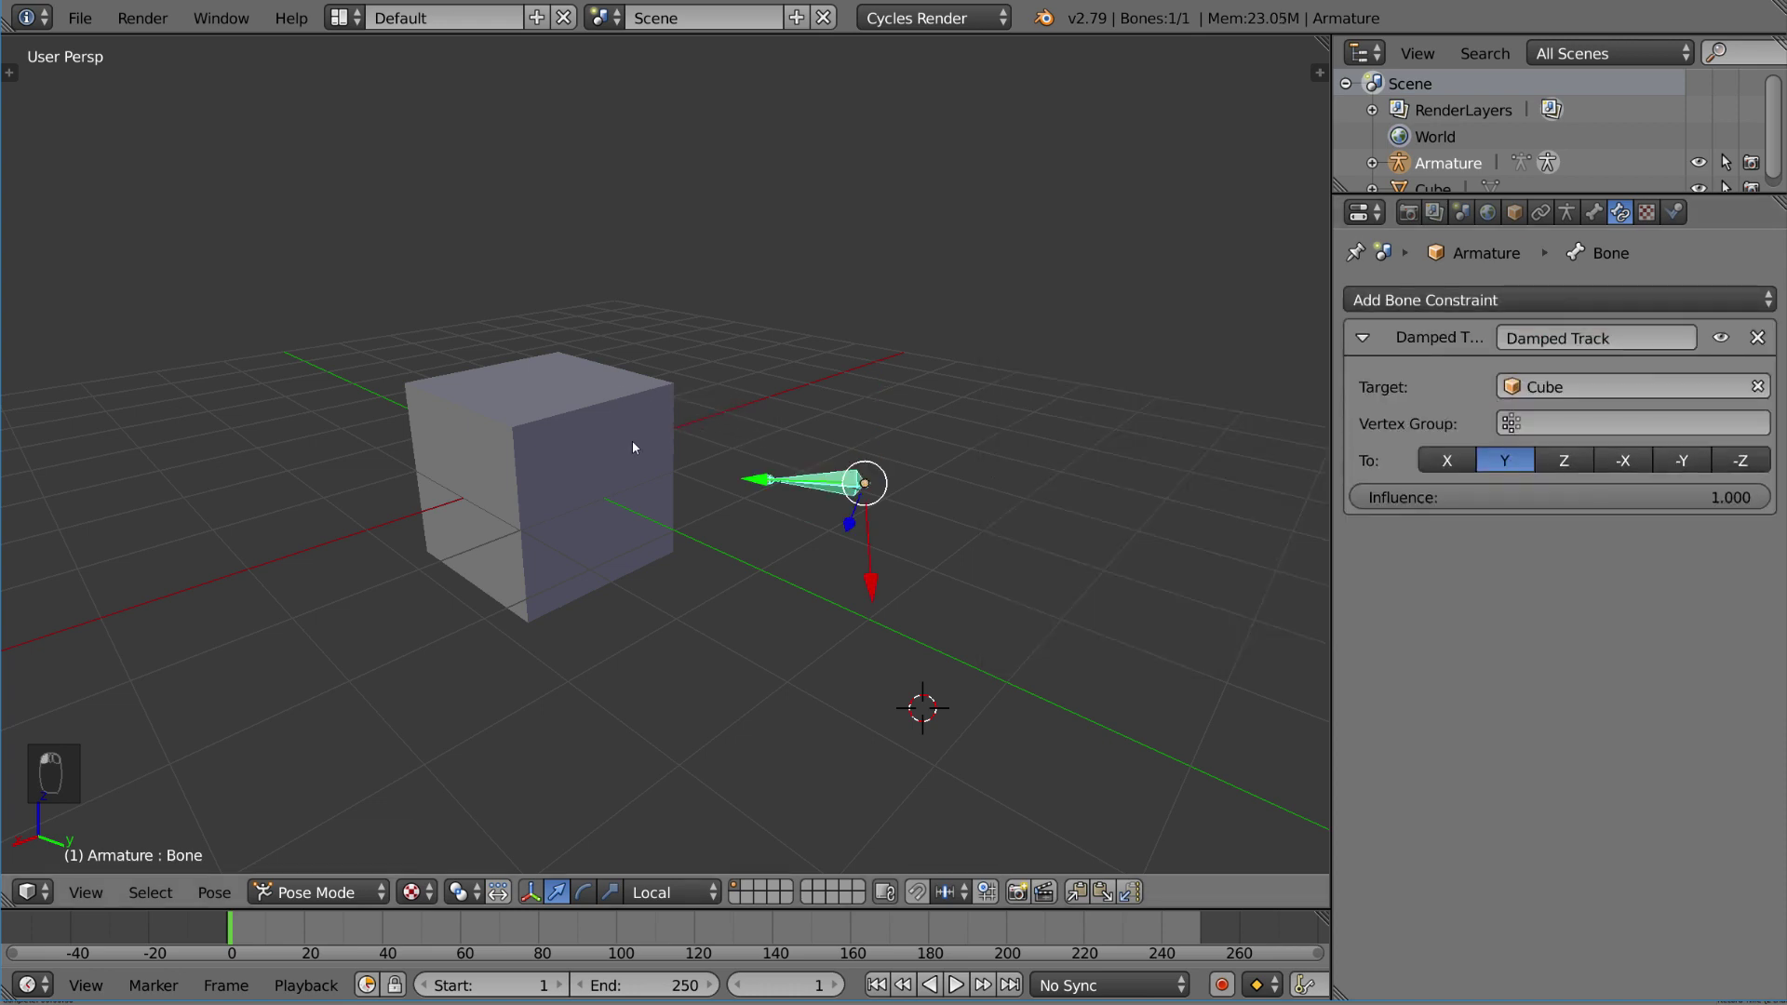
- Test the Damped Track constraint by moving the cube around the bone from several view angles, cancelling each move
{"action": "right_click", "coordinate": [549, 479]}
{"action": "key", "text": "g"}
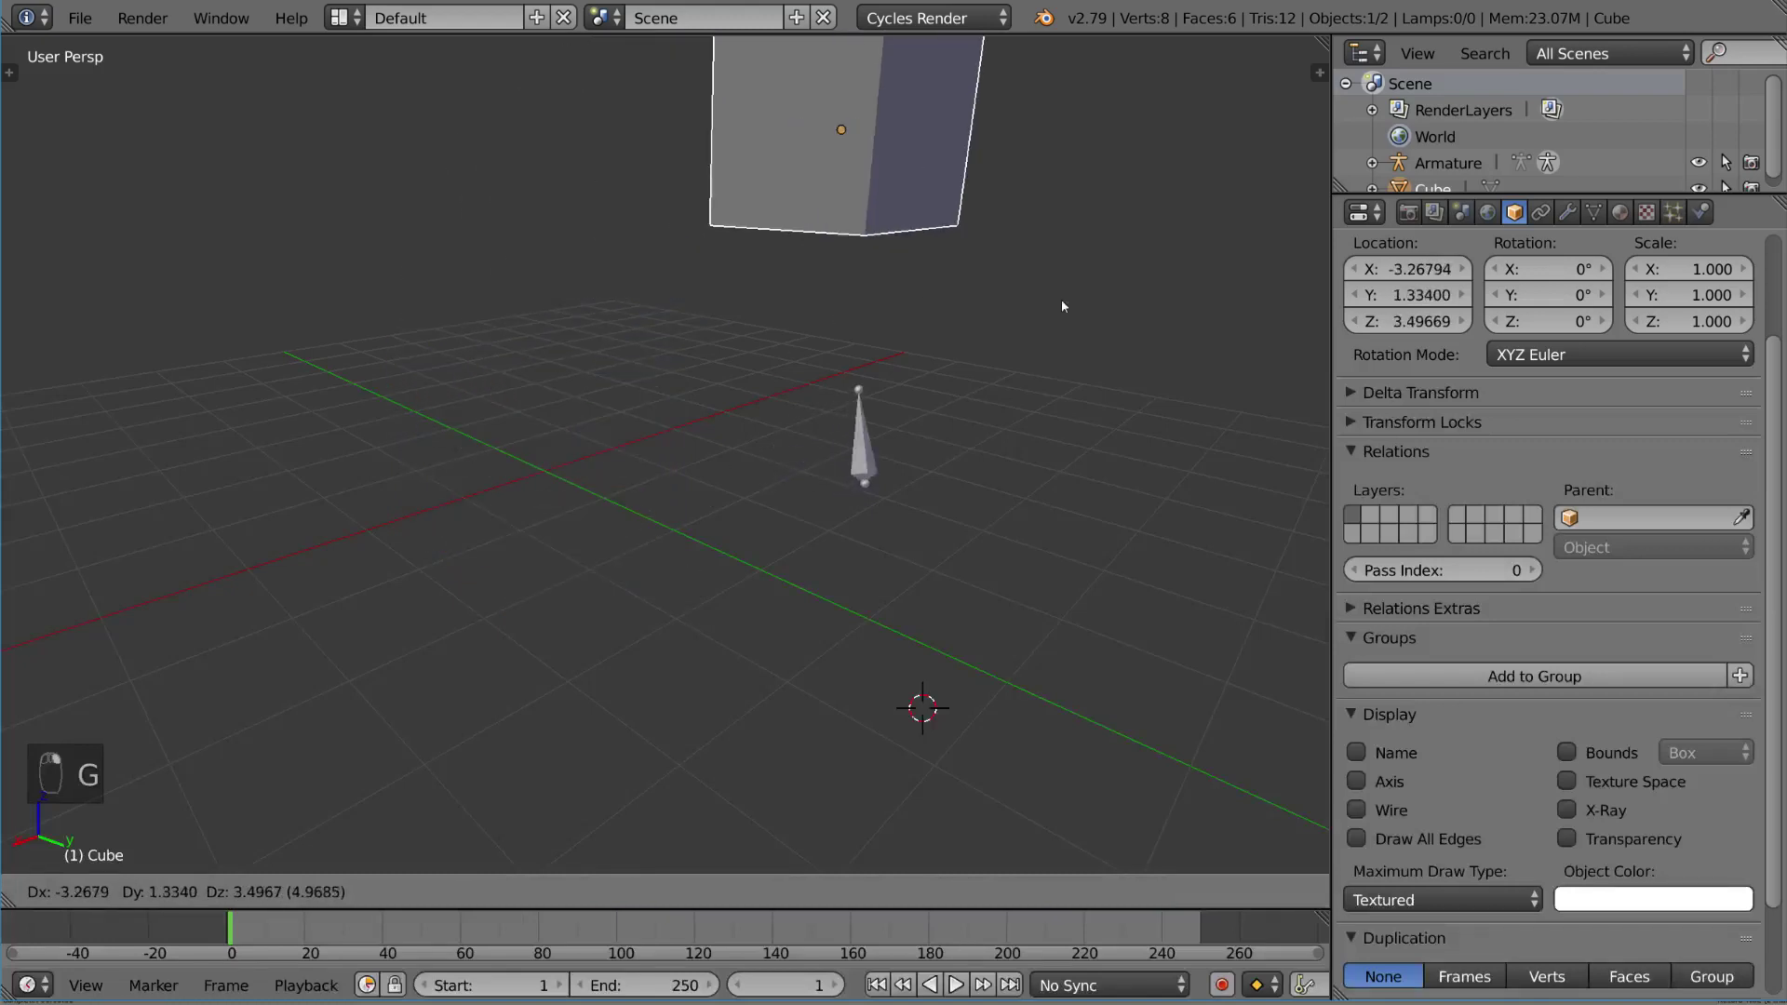
{"action": "right_click", "coordinate": [718, 379]}
{"action": "middle_click_drag", "start_coordinate": [718, 379], "coordinate": [595, 502]}
{"action": "key", "text": "g"}
{"action": "right_click", "coordinate": [722, 439]}
{"action": "middle_click_drag", "start_coordinate": [722, 439], "coordinate": [763, 522]}
{"action": "key", "text": "g"}
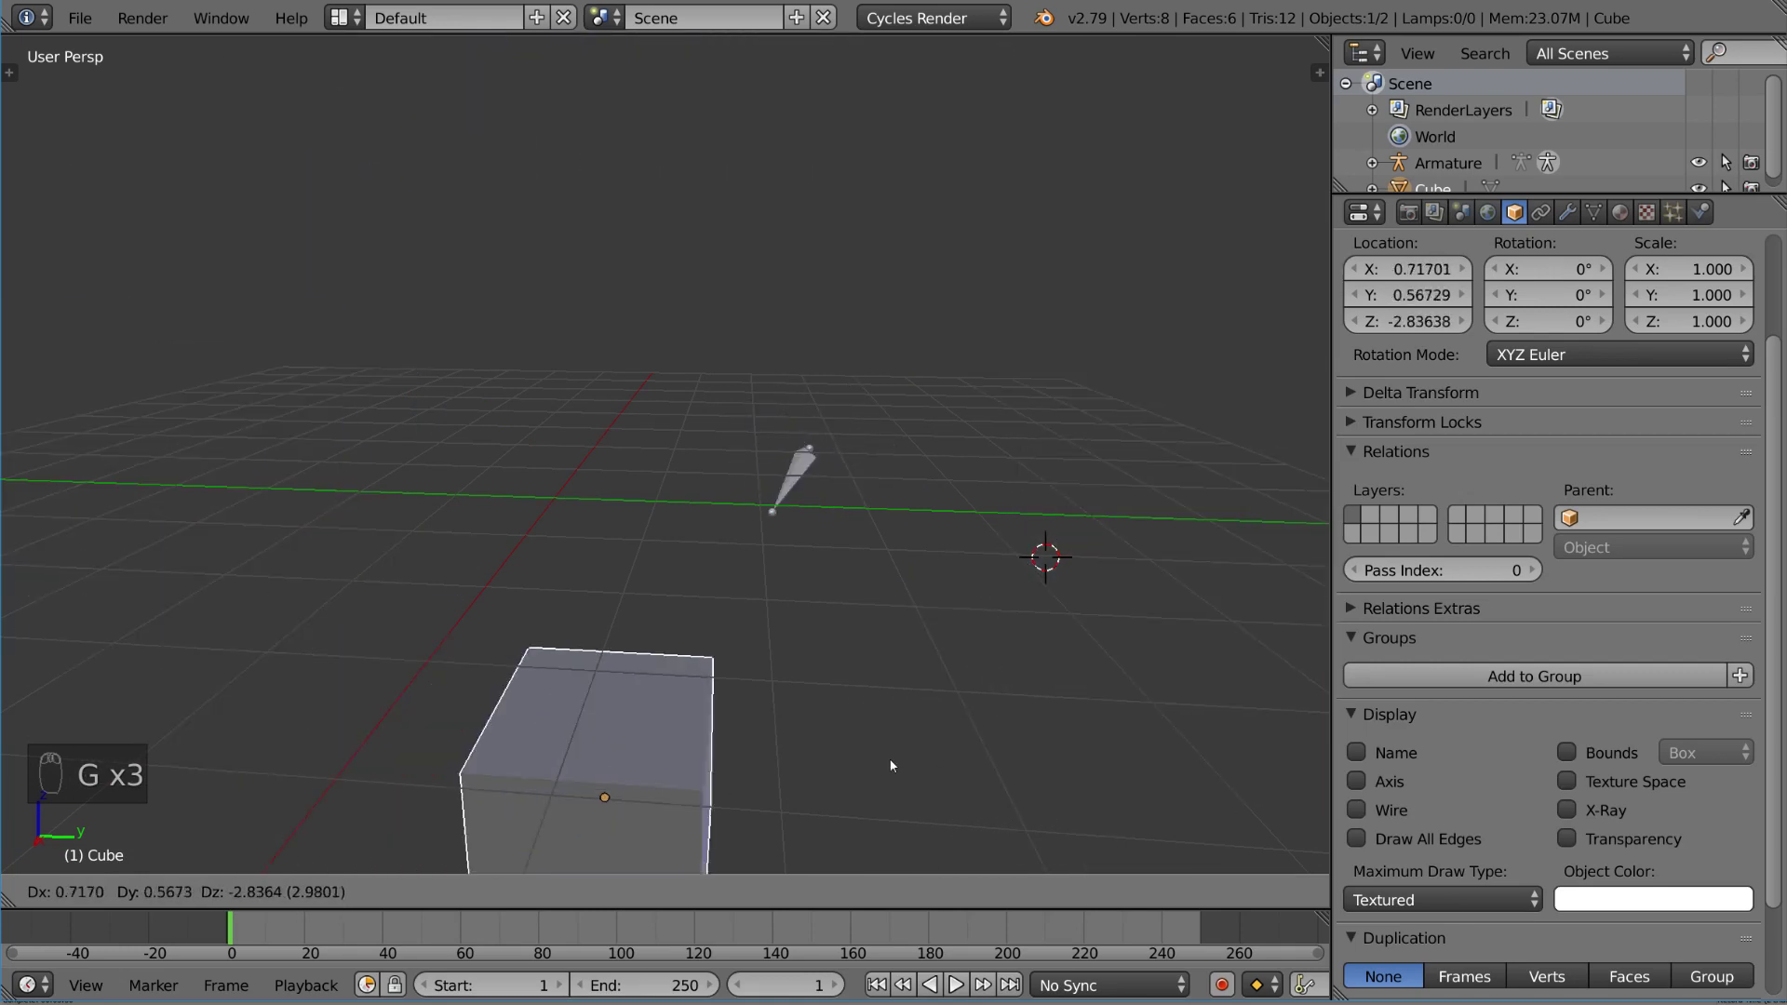
{"action": "right_click", "coordinate": [895, 766]}
{"action": "middle_click_drag", "start_coordinate": [894, 766], "coordinate": [1279, 377]}
- Add a Track To constraint to the bone, with the cube as its target
{"action": "right_click", "coordinate": [868, 475]}
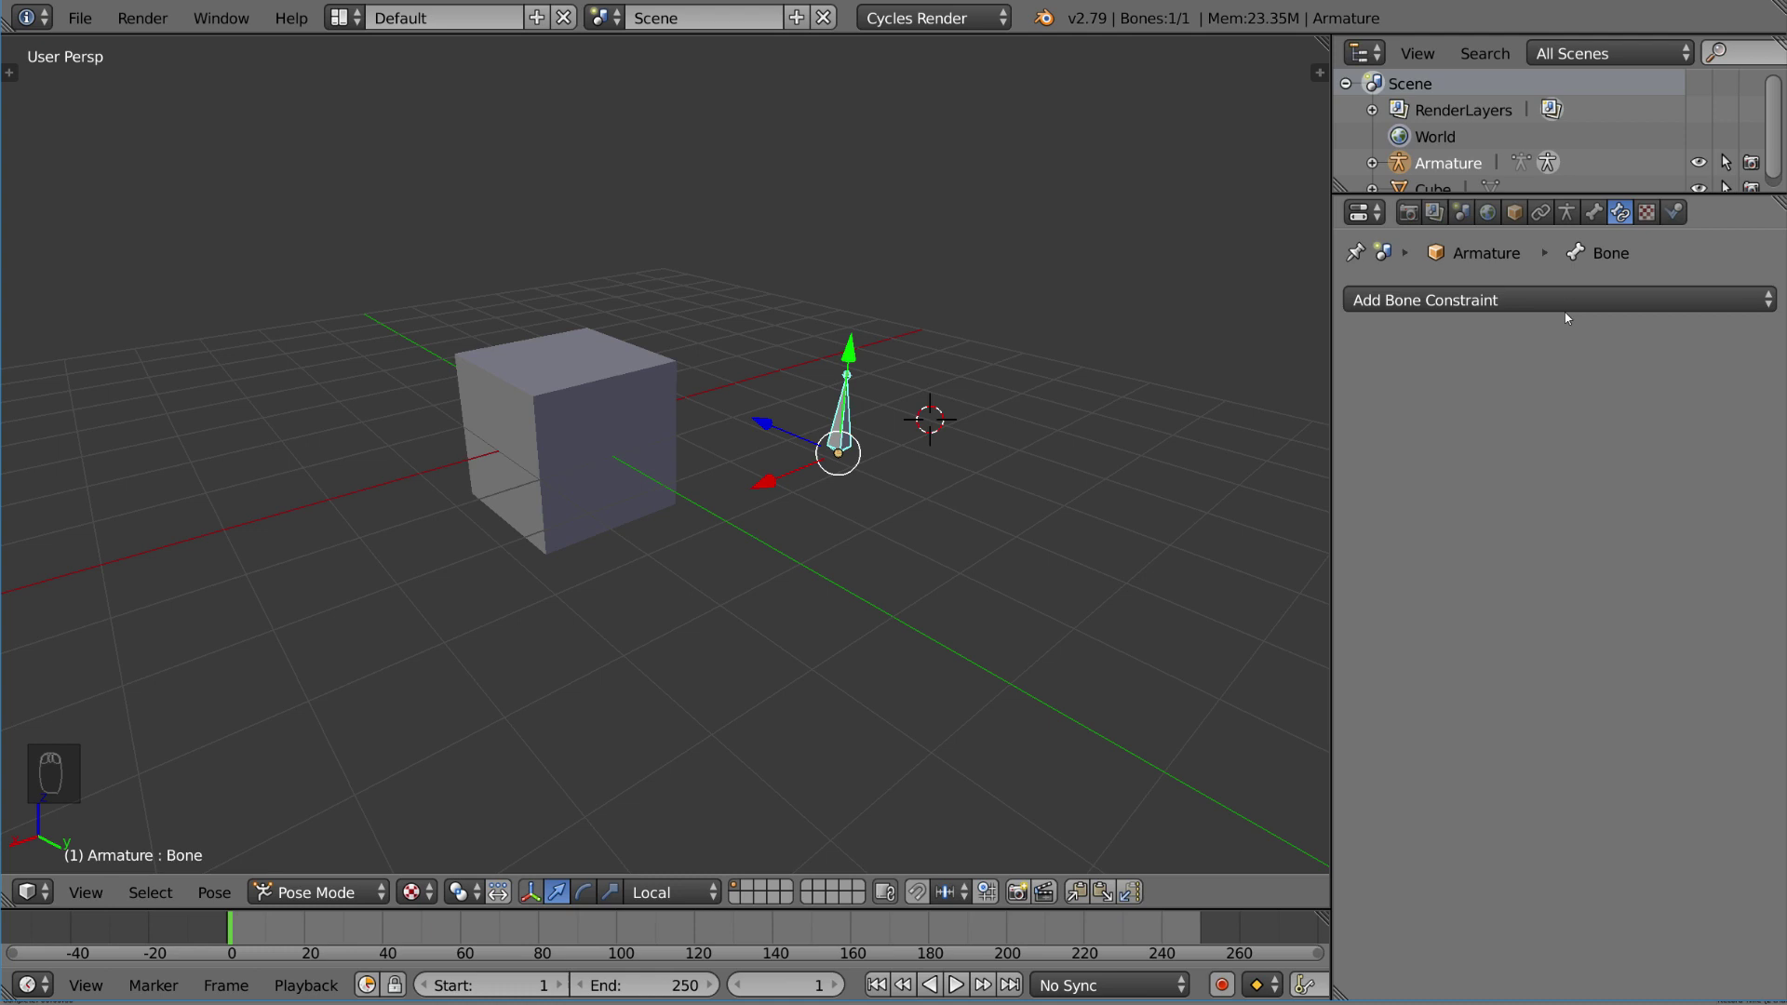
{"action": "left_click", "coordinate": [1566, 302]}
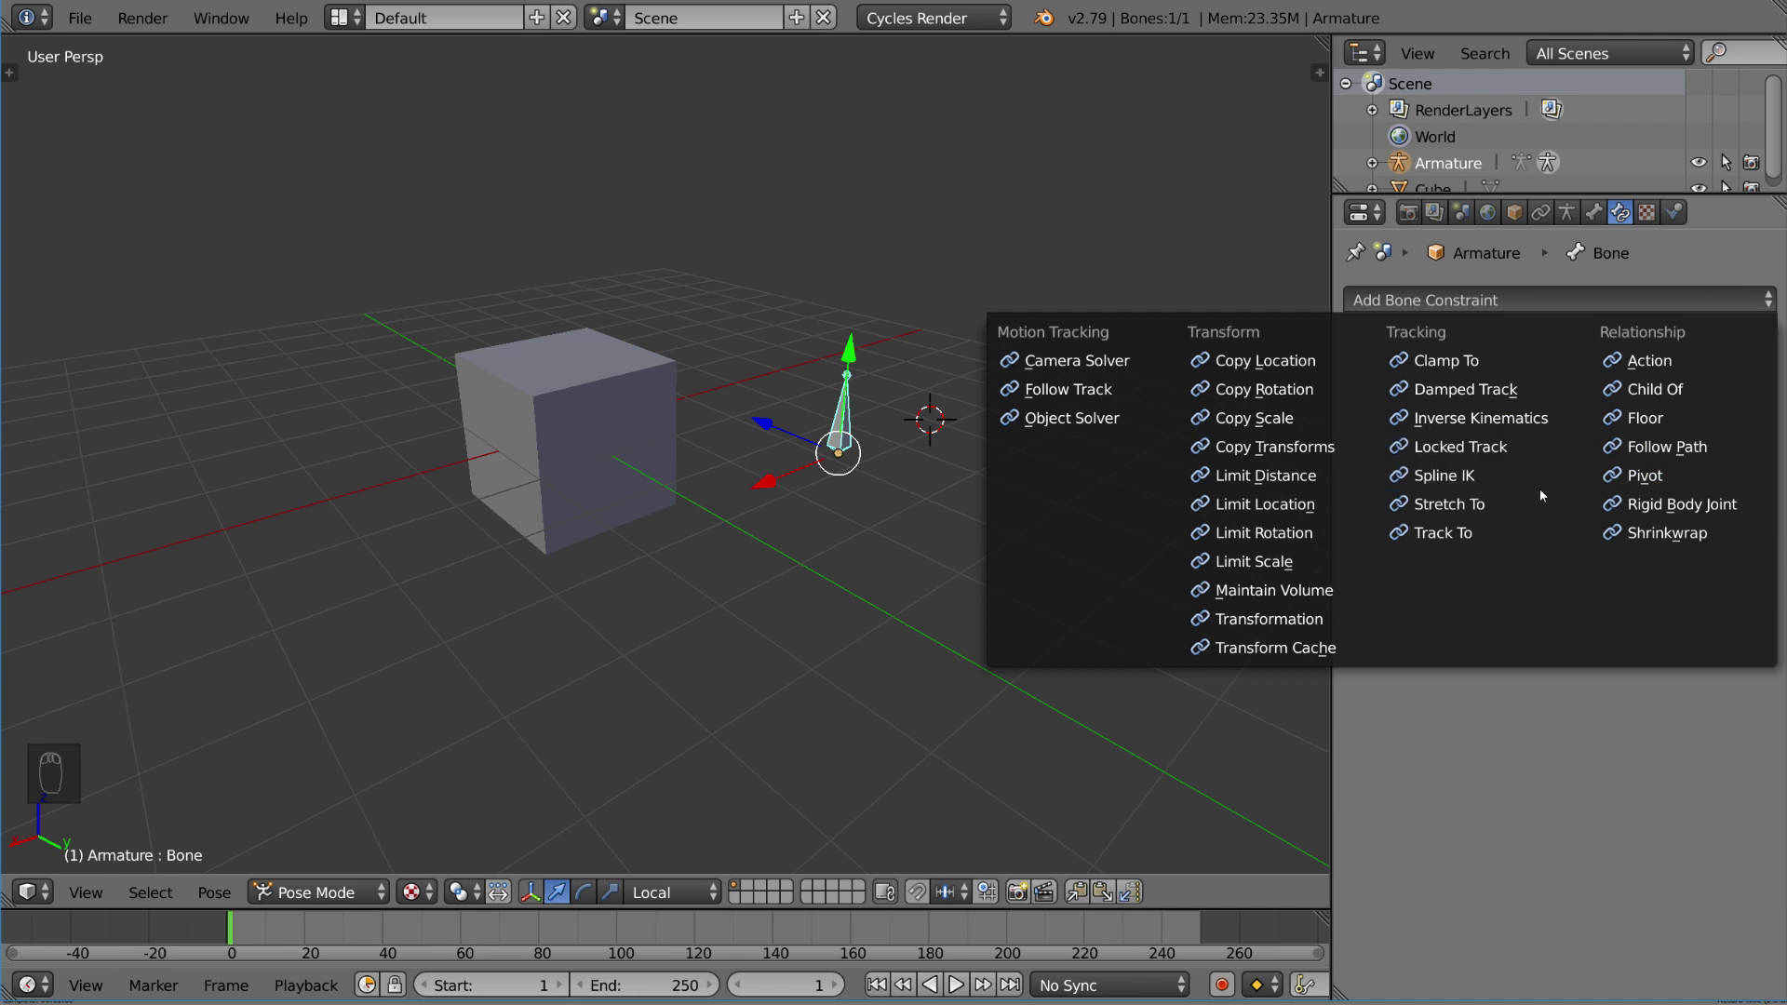
{"action": "left_click", "coordinate": [1509, 535]}
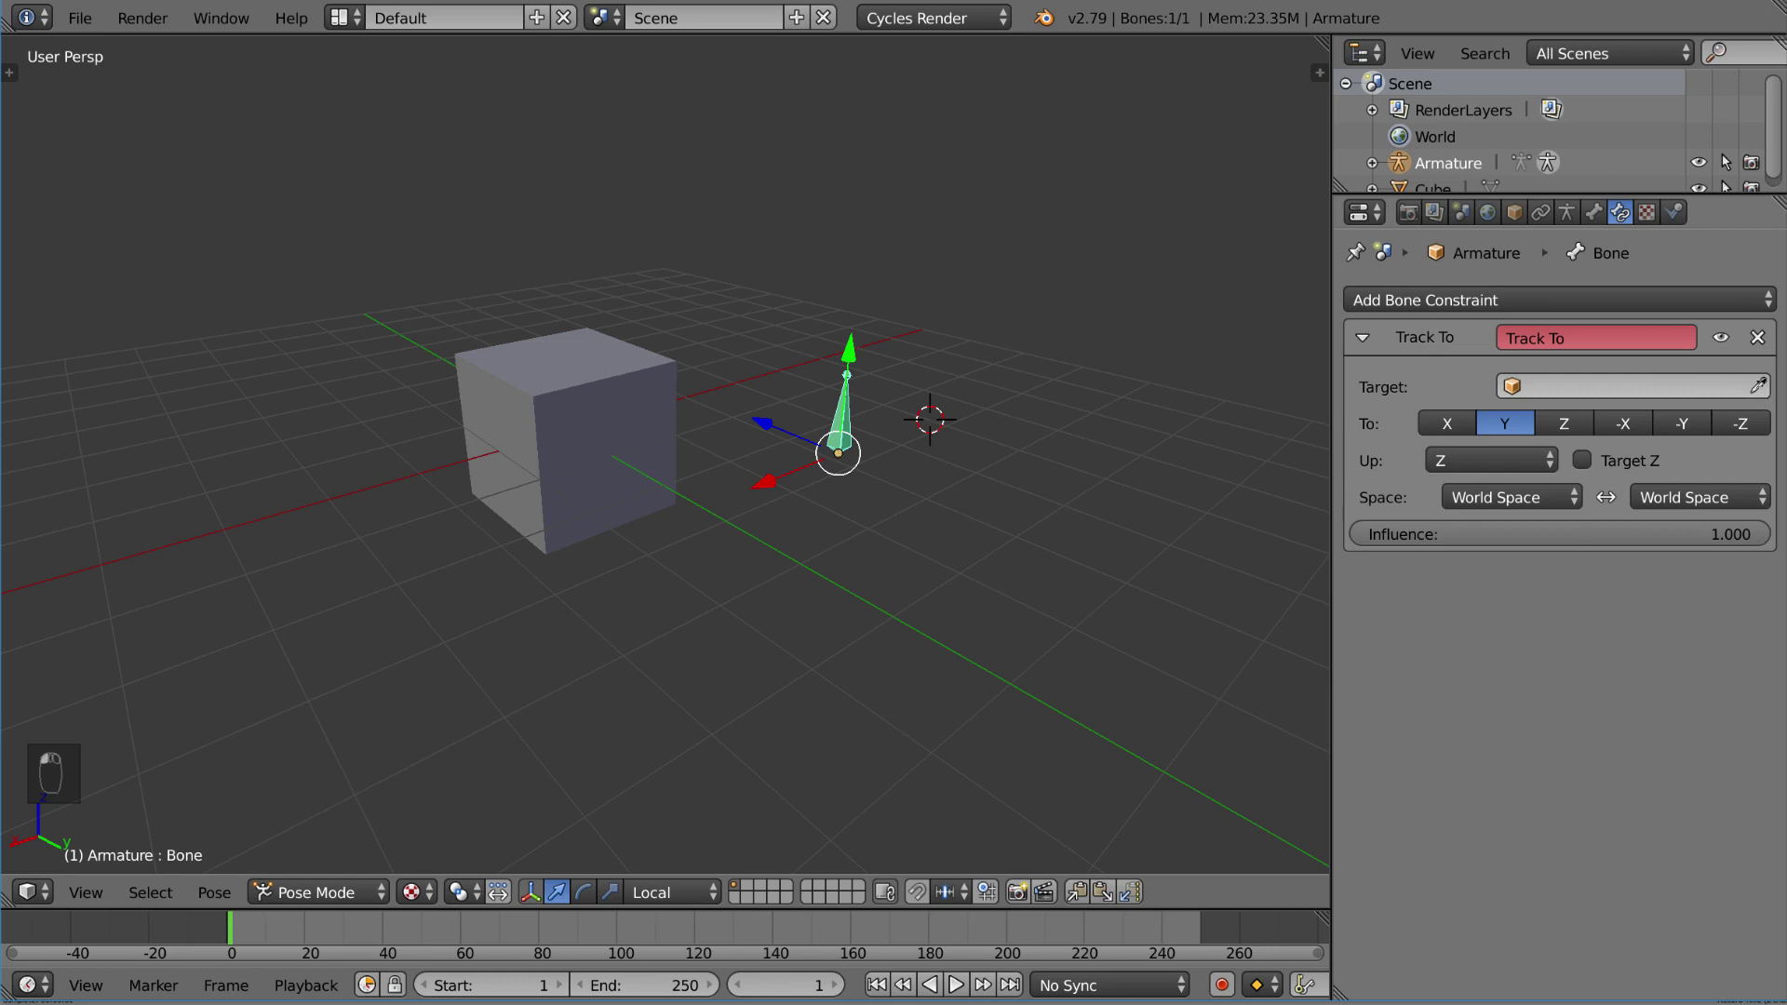
{"action": "left_click", "coordinate": [656, 406]}
- Test the Track To constraint by moving the cube, and cancel the move
{"action": "right_click", "coordinate": [516, 450]}
{"action": "middle_click_drag", "start_coordinate": [521, 450], "coordinate": [536, 512]}
{"action": "key", "text": "g"}
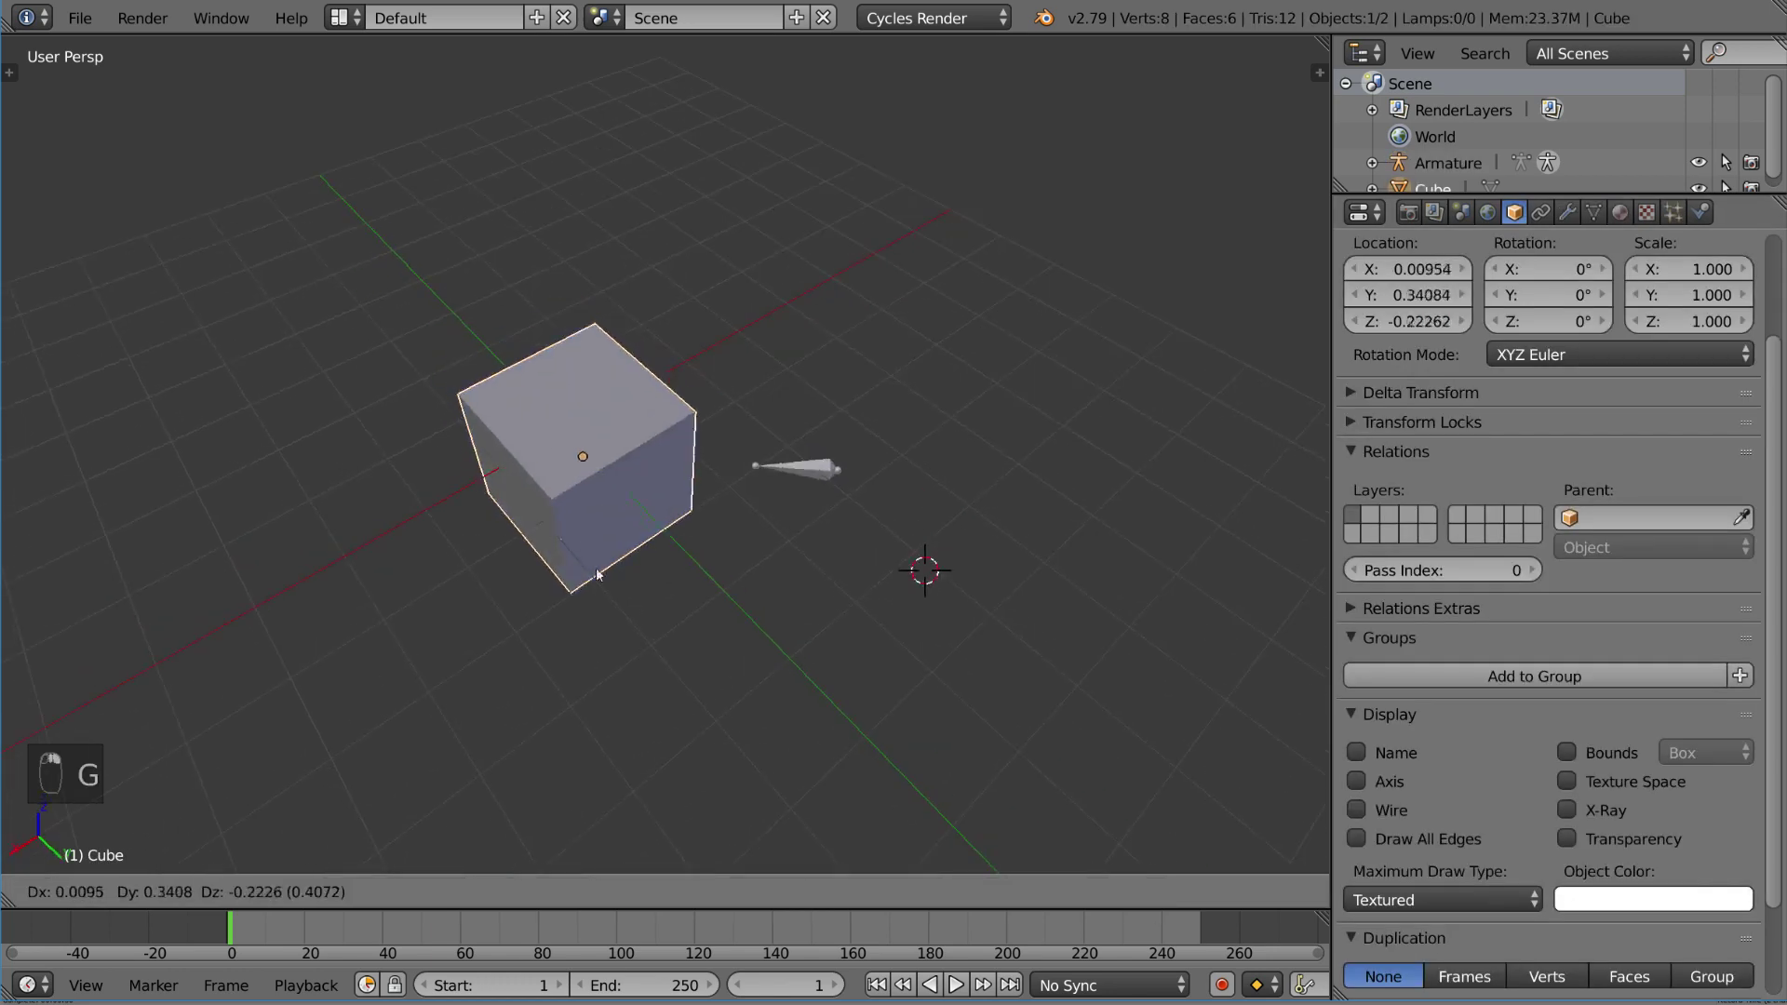
{"action": "key", "text": "Escape"}
- Select the bone in Pose Mode and test-rotate it against the Track To constraint
{"action": "right_click", "coordinate": [806, 477]}
{"action": "key", "text": "ctrl+Tab"}
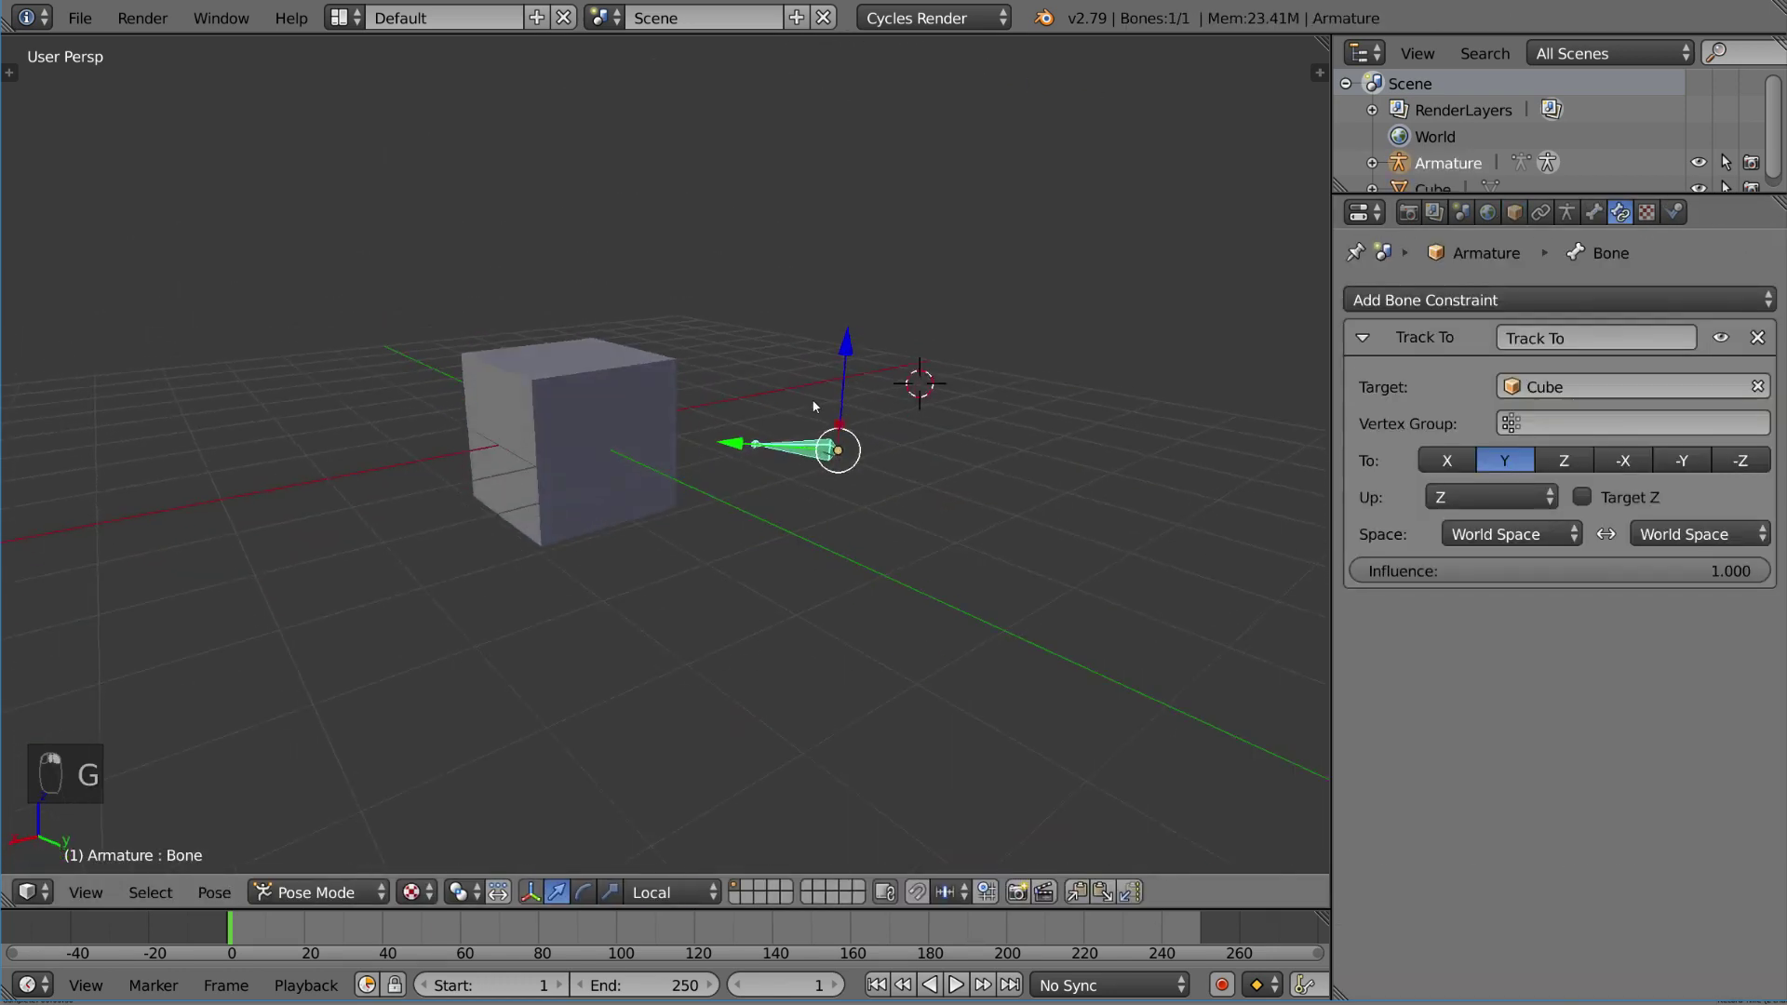
{"action": "scroll", "coordinate": [1085, 451], "scroll_direction": "up", "scroll_amount": 3}
{"action": "key", "text": "r"}
{"action": "left_click", "coordinate": [1035, 397]}
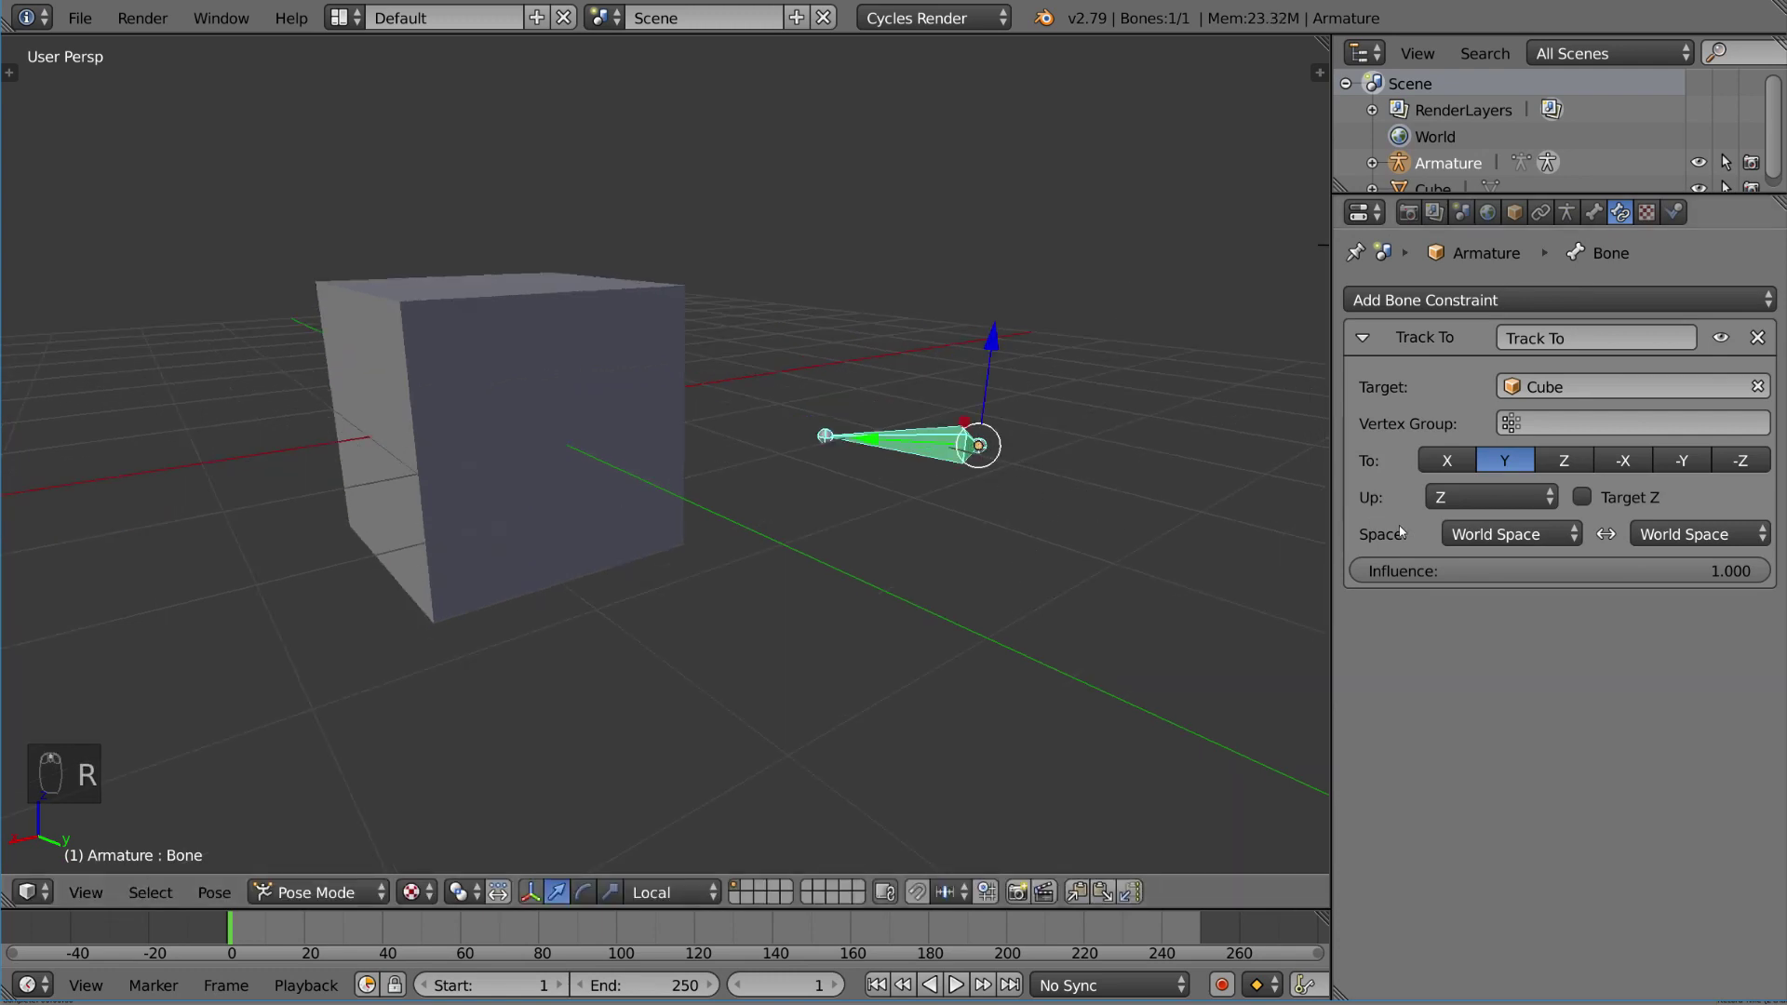
- Set the Track To constraint's tracking axis to X and test-rotate the bone
{"action": "left_click", "coordinate": [1448, 460]}
{"action": "middle_click_drag", "start_coordinate": [1024, 615], "coordinate": [1047, 560]}
{"action": "key", "text": "r"}
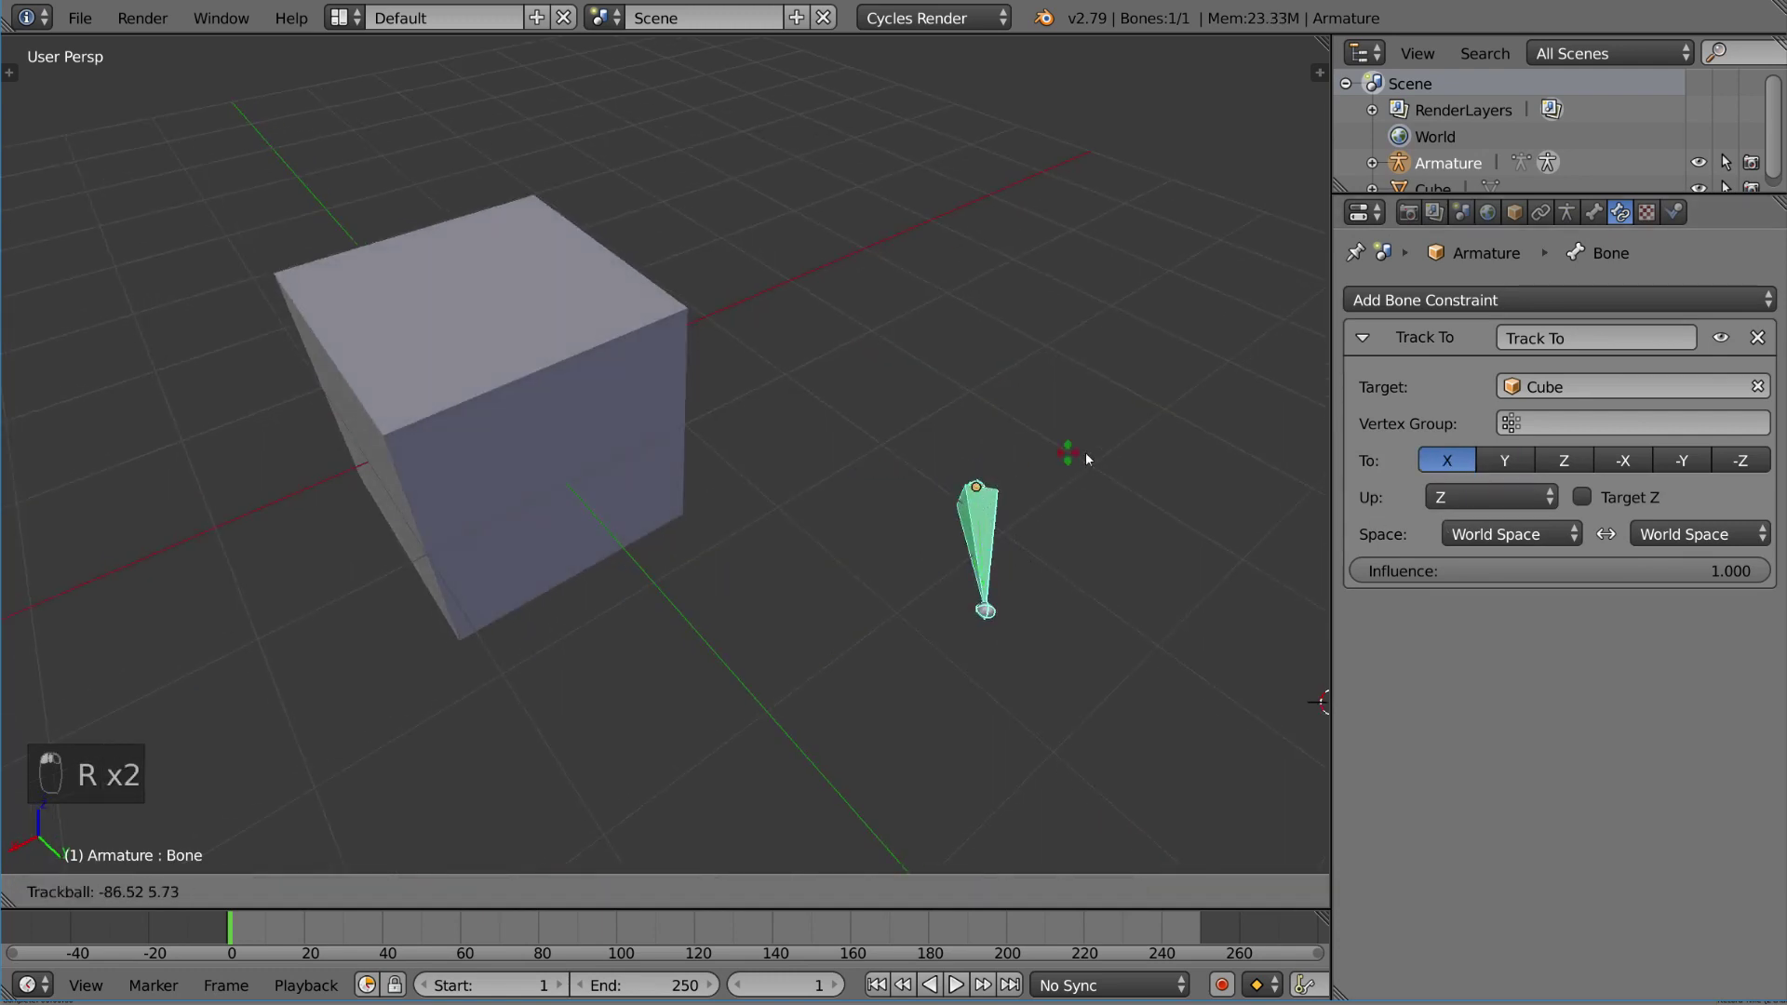
{"action": "left_click", "coordinate": [775, 437]}
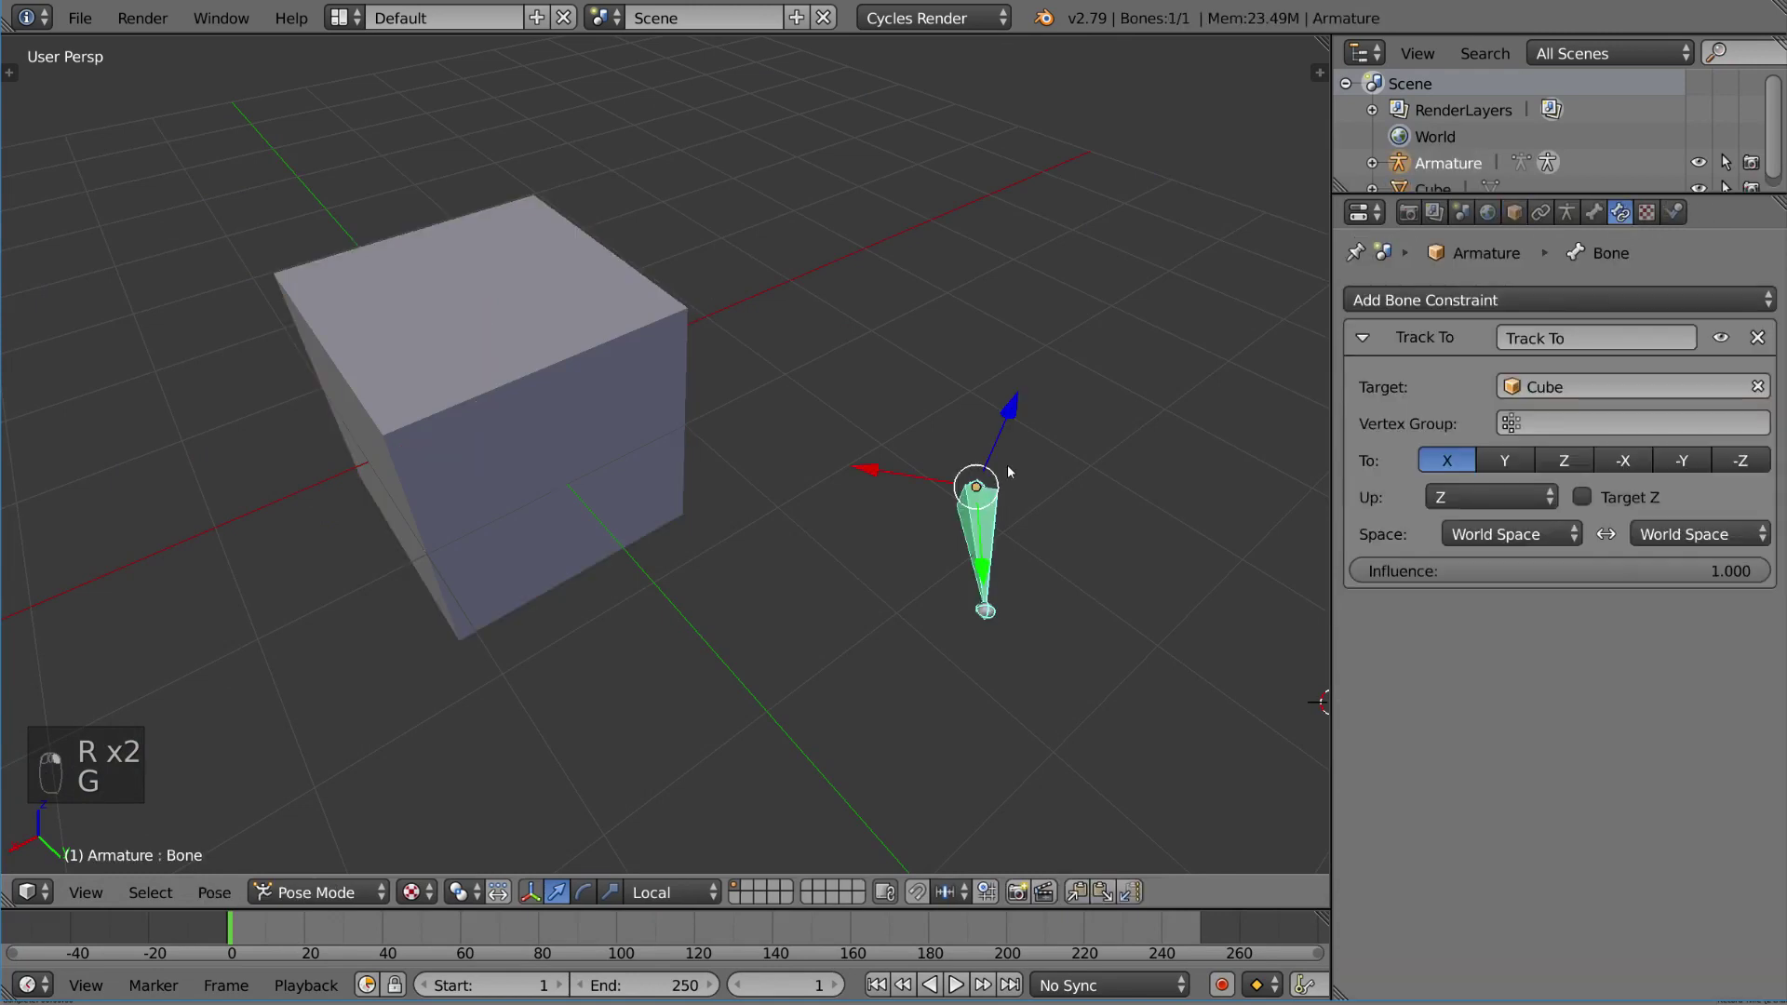
- Set both spaces of the Track To constraint to Local Space and test it with a cancelled move of the cube
{"action": "left_click", "coordinate": [1511, 533]}
{"action": "left_click", "coordinate": [1526, 474]}
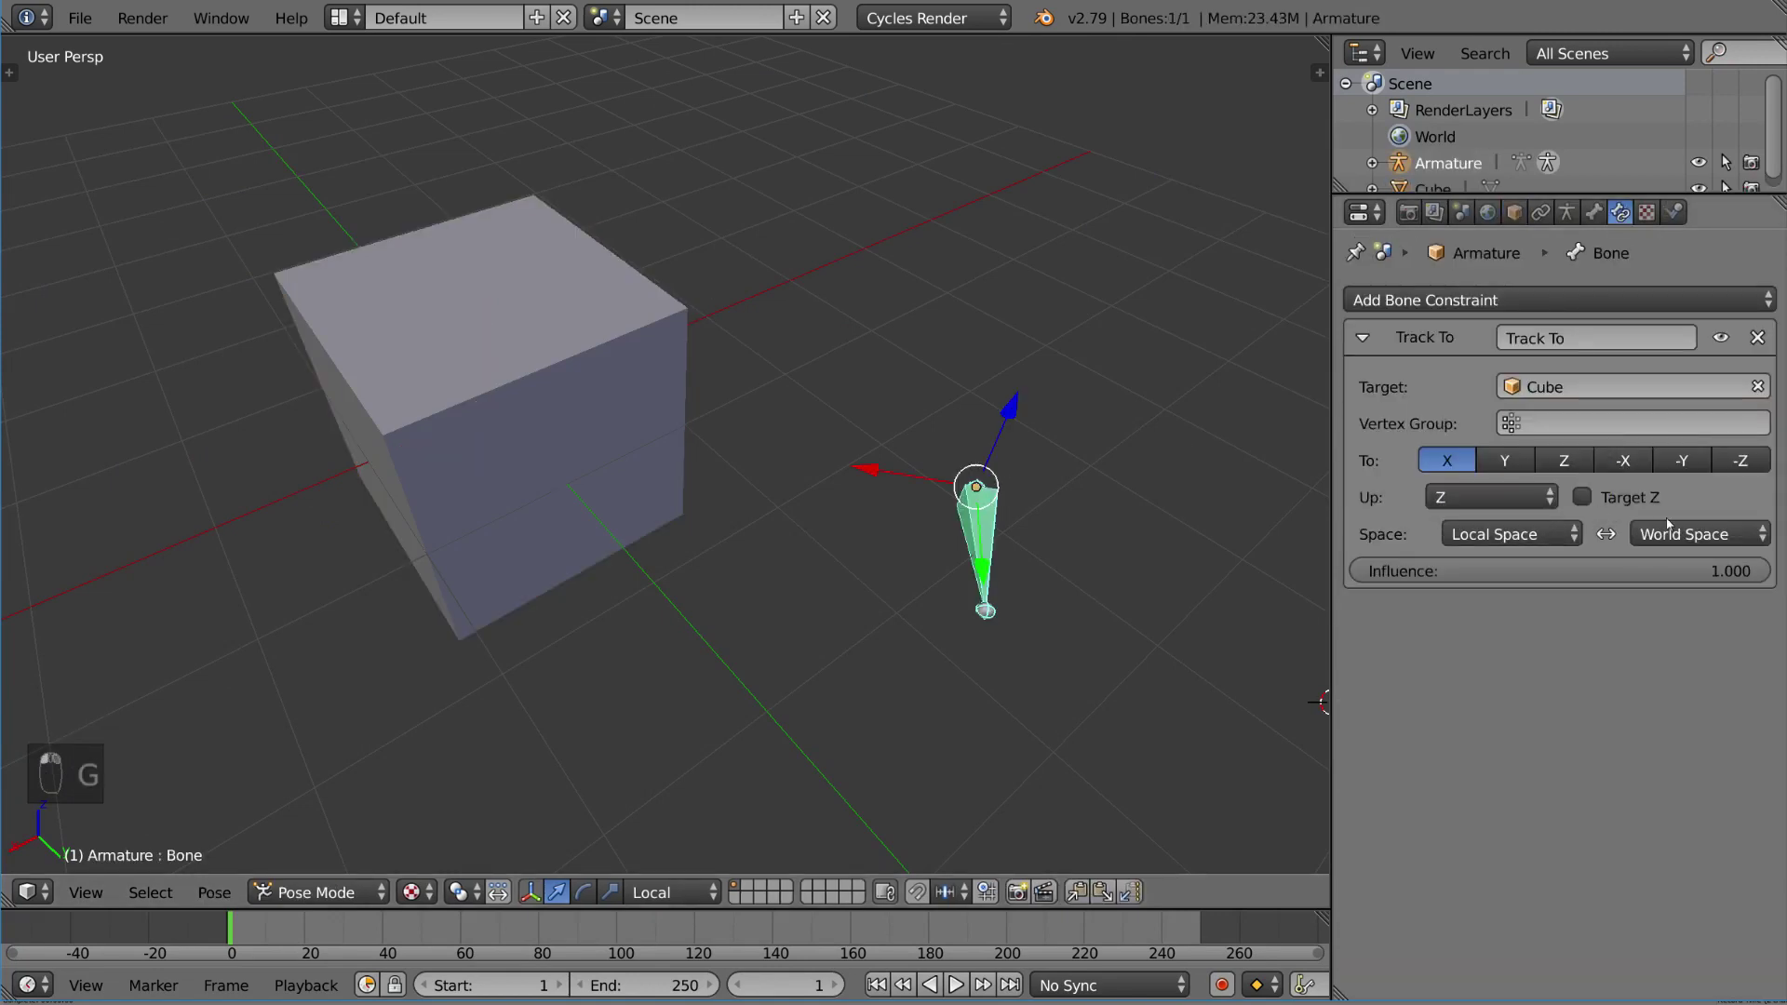
{"action": "left_click", "coordinate": [1694, 532]}
{"action": "left_click", "coordinate": [1666, 419]}
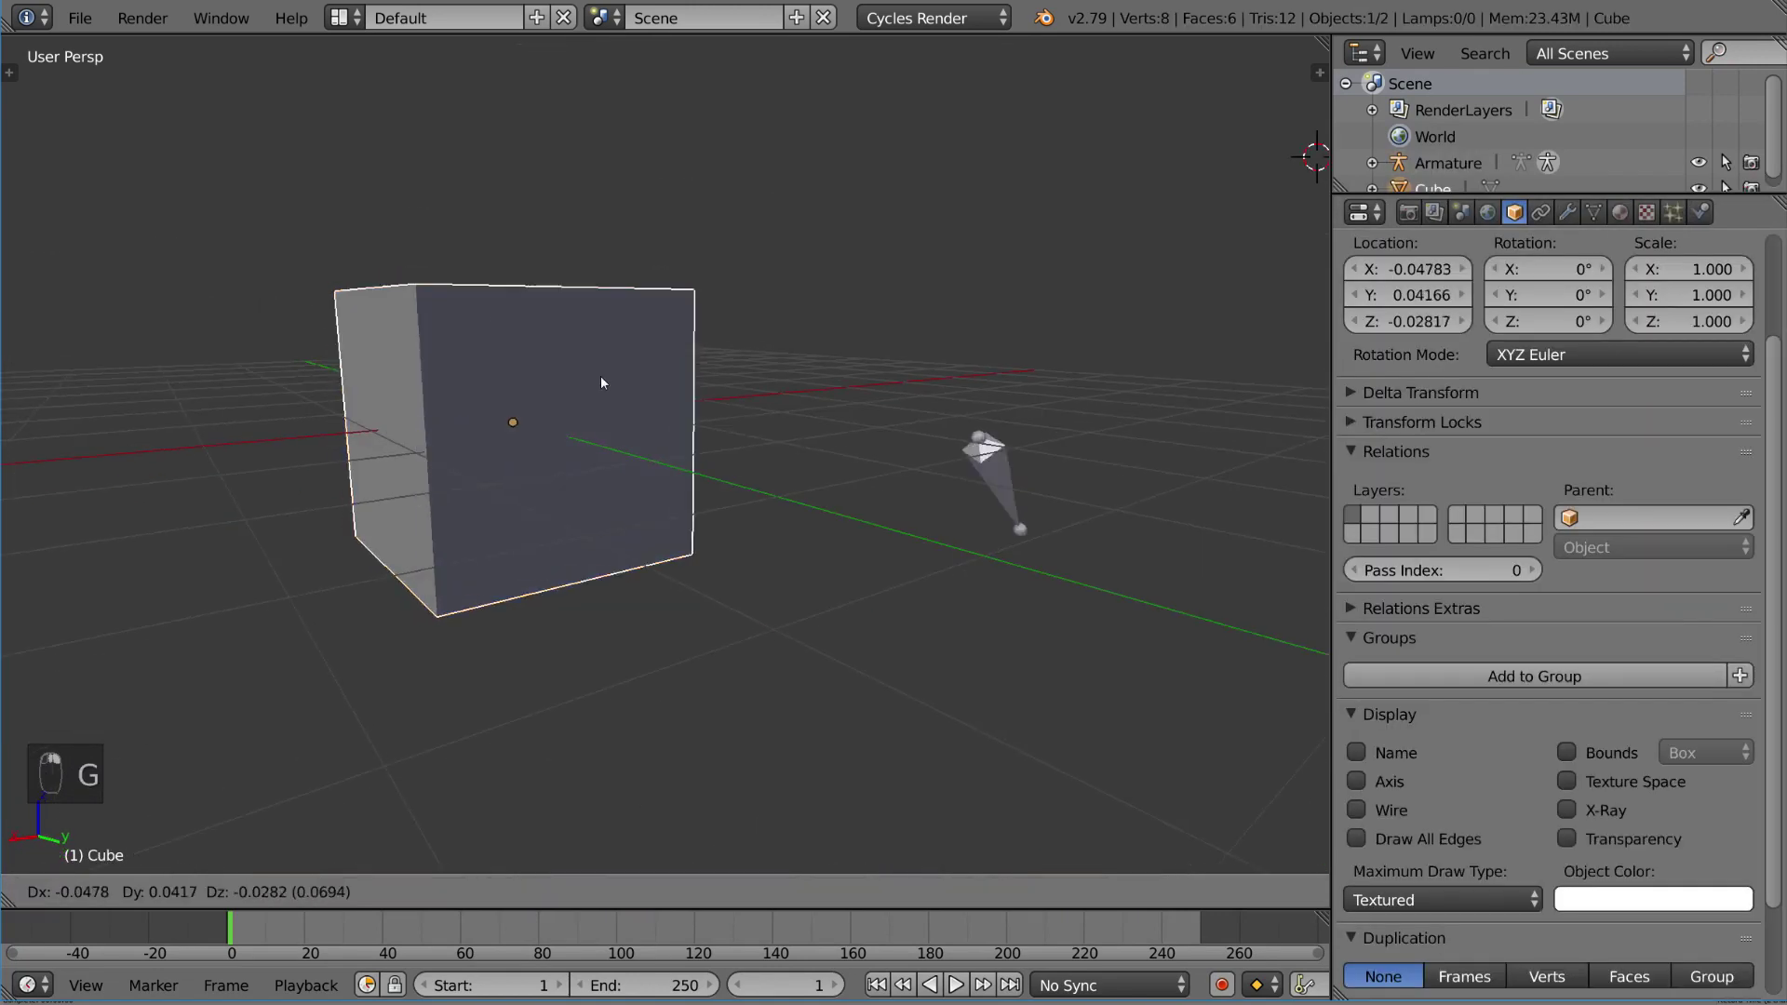
{"action": "right_click", "coordinate": [745, 169]}
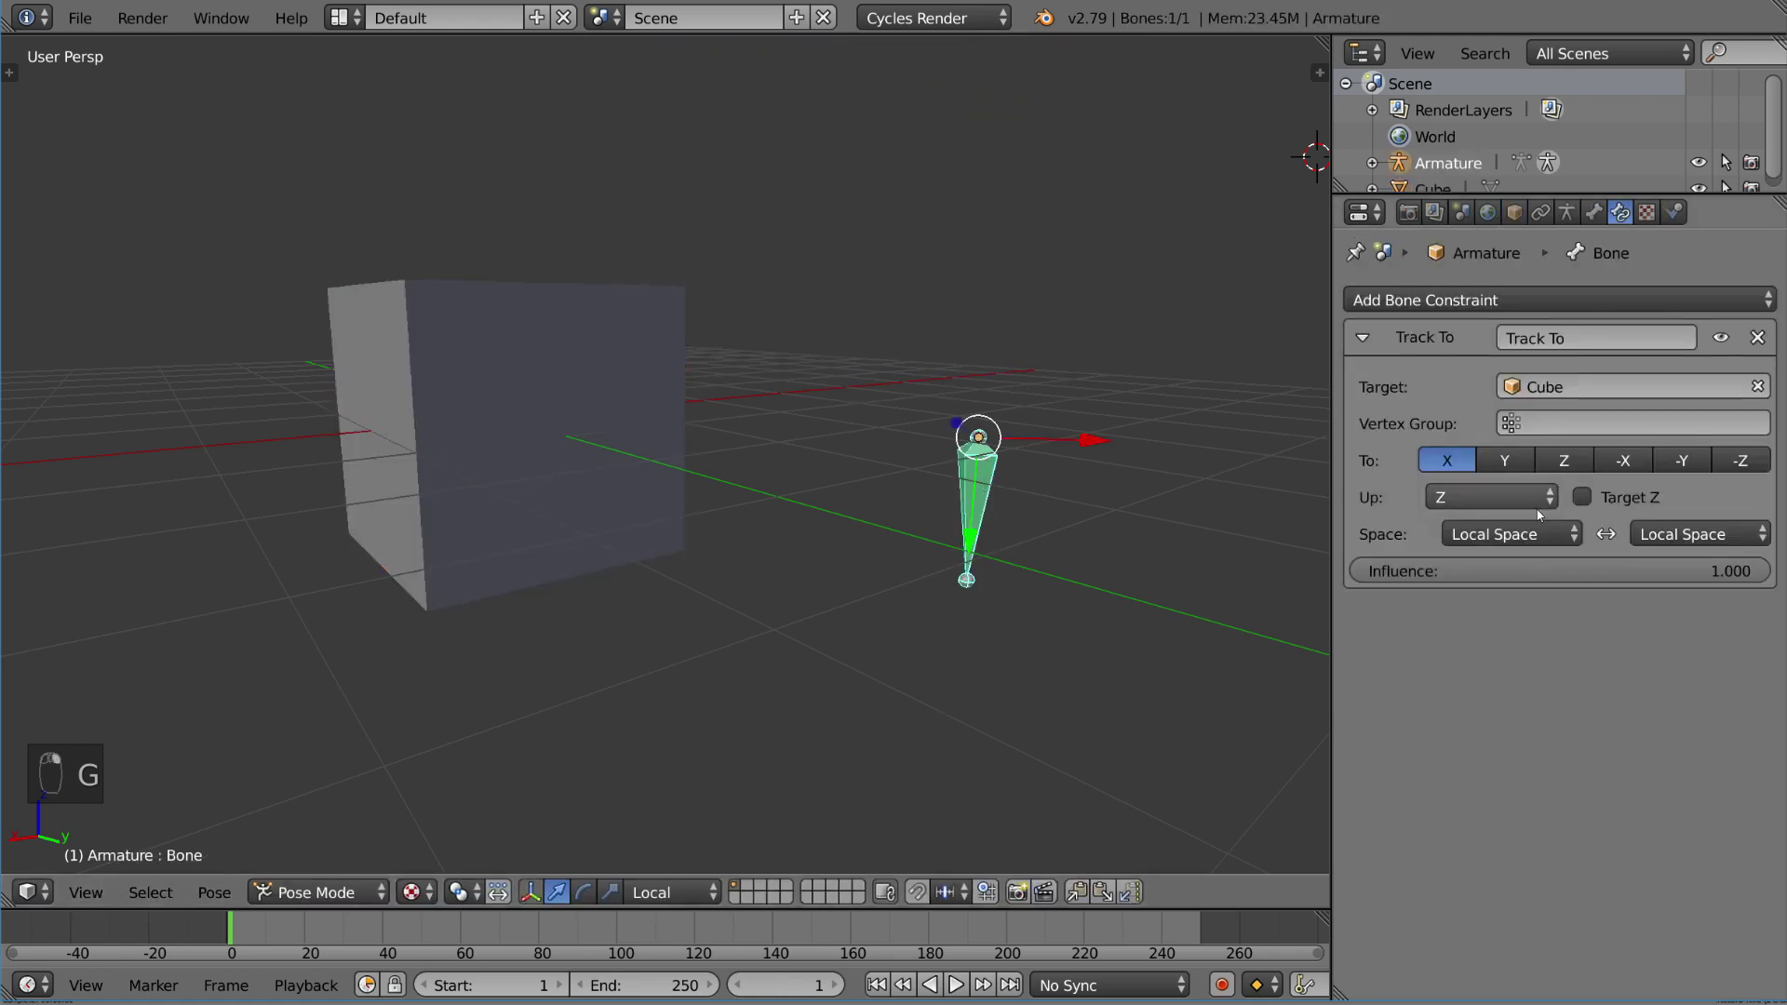
- Set the Track To constraint's Up axis to X and test it with a cancelled move of the cube
{"action": "left_click", "coordinate": [1513, 498]}
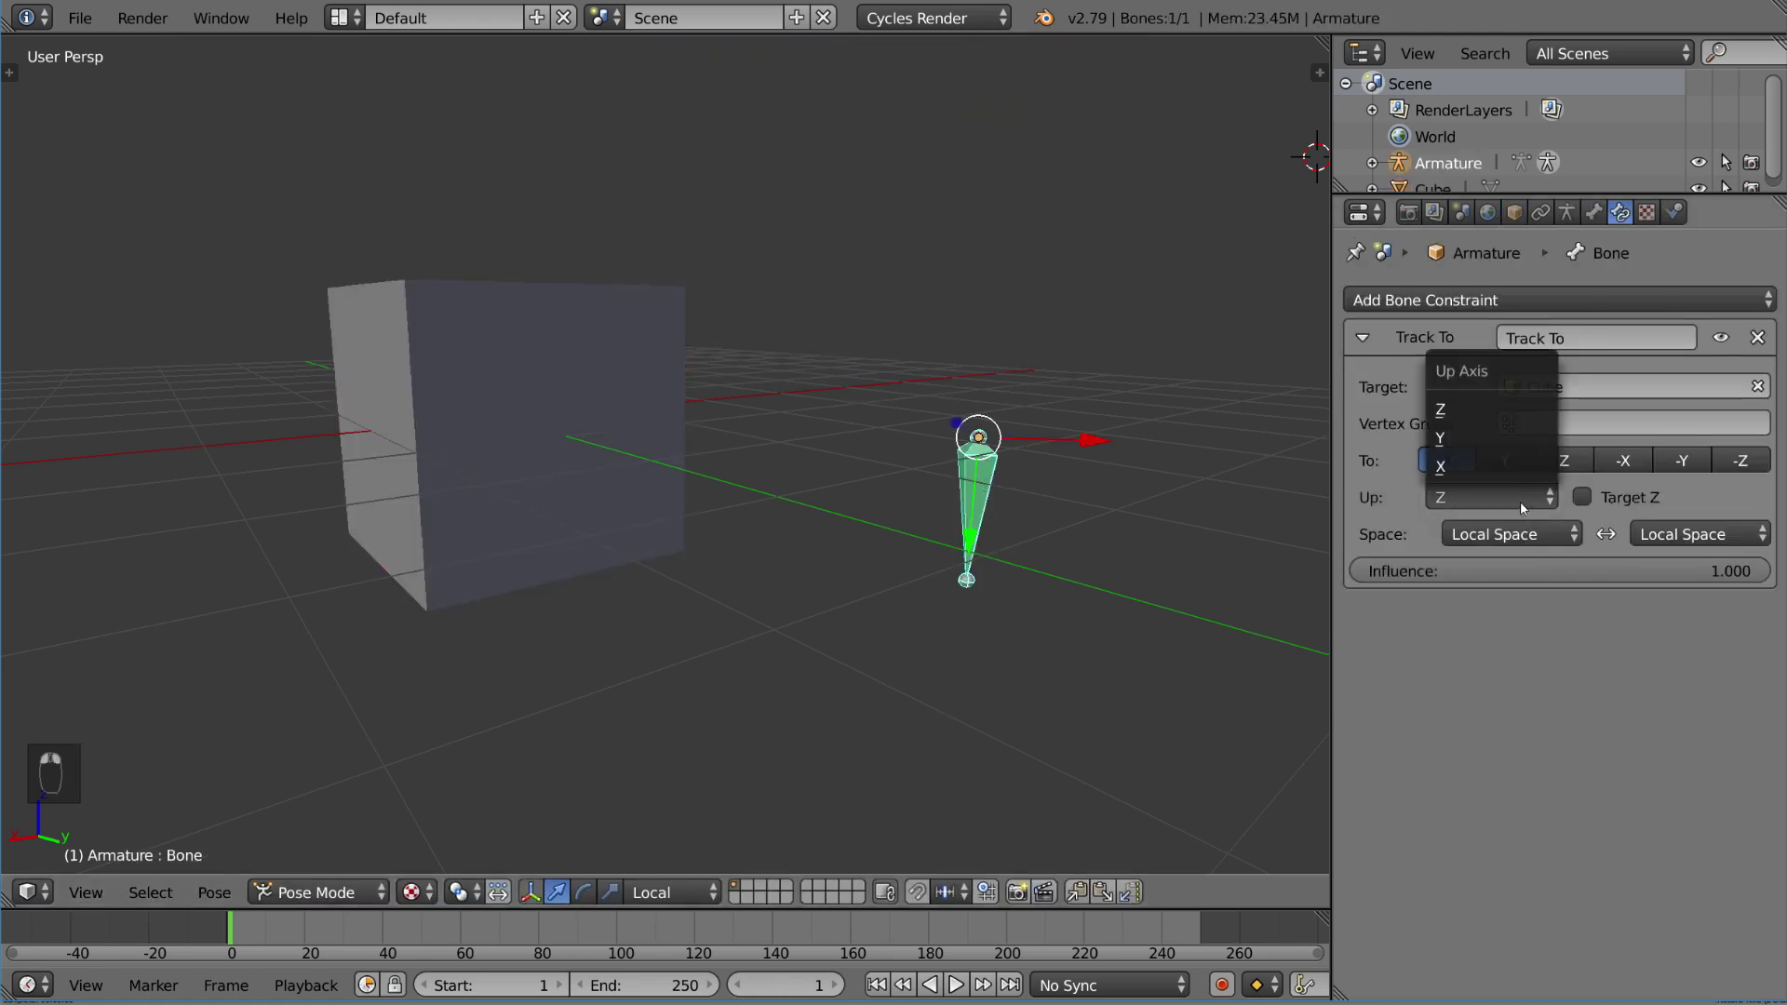
{"action": "left_click", "coordinate": [1476, 437]}
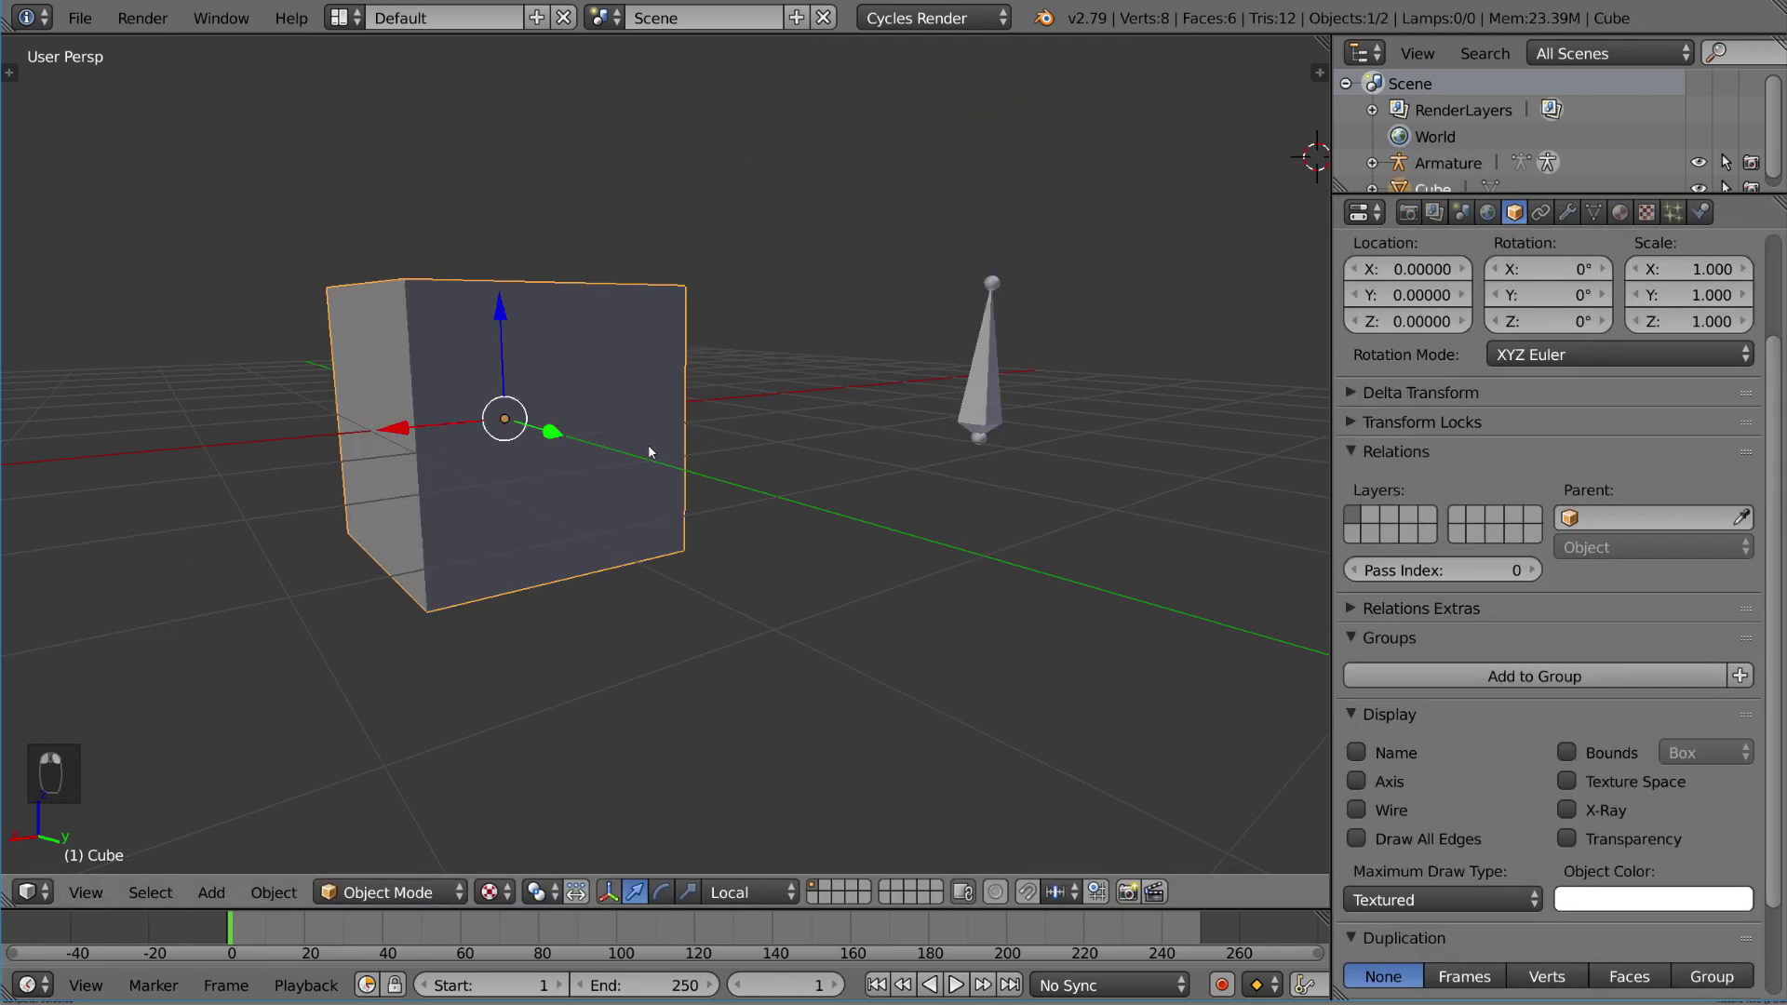
{"action": "key", "text": "g"}
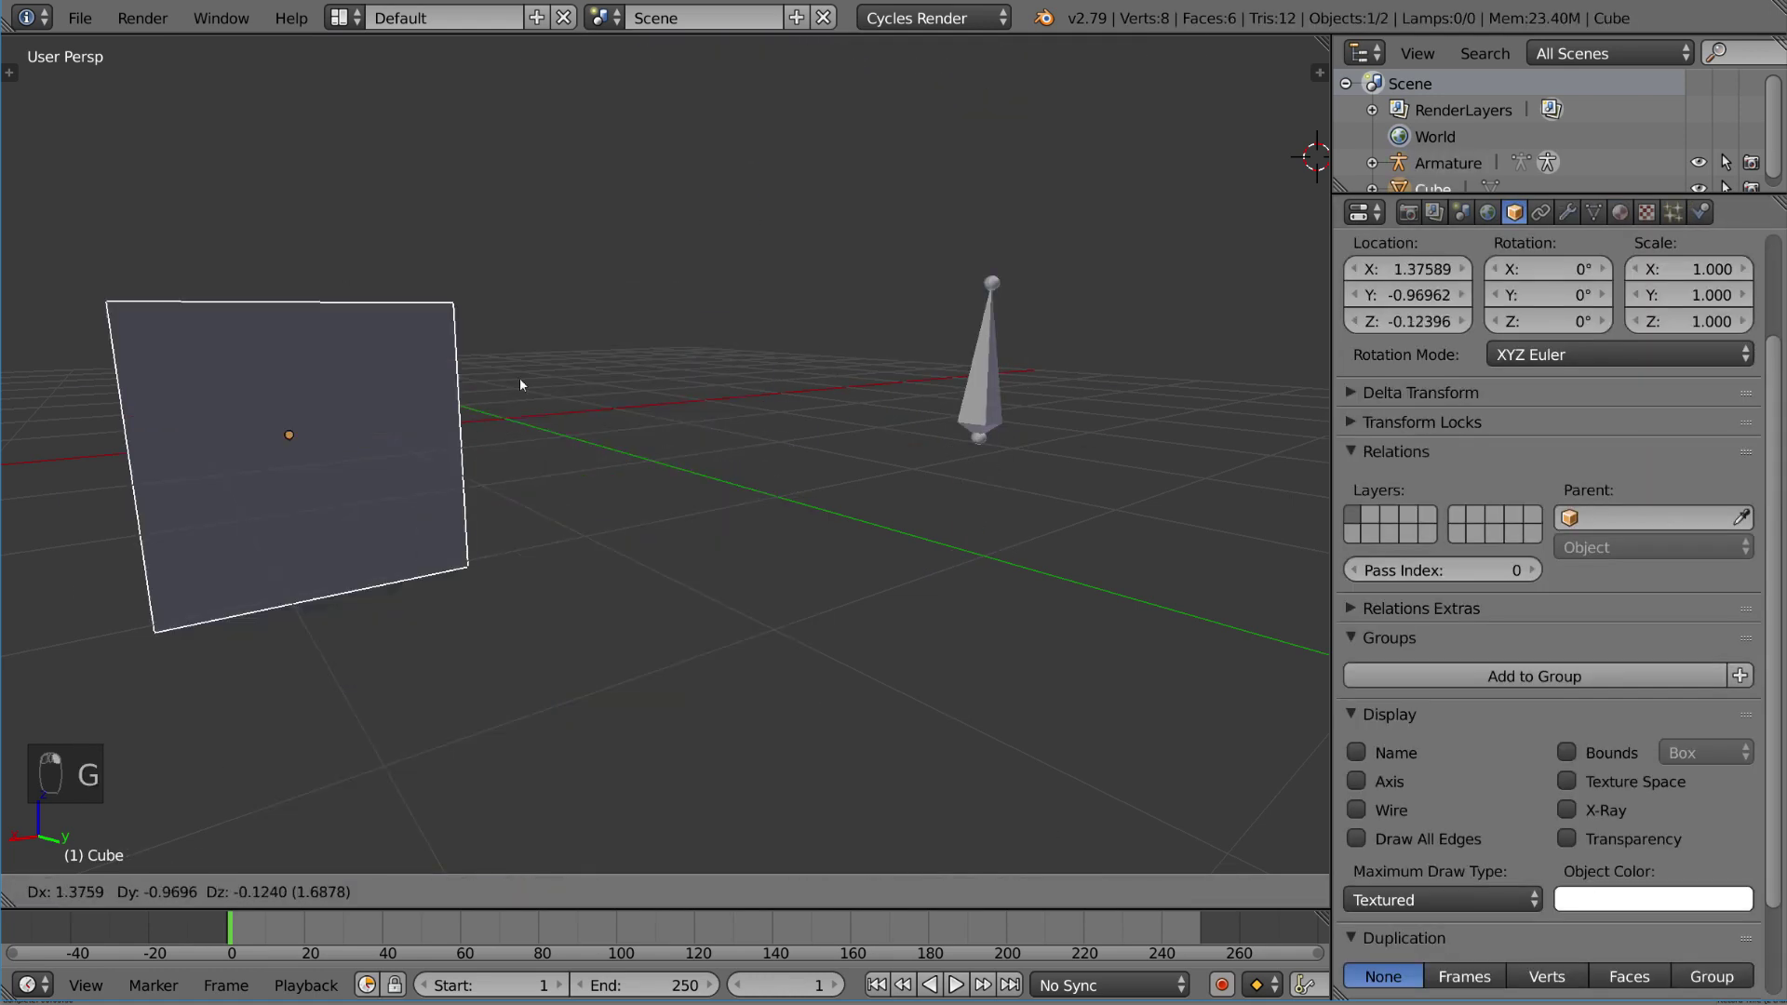
{"action": "right_click", "coordinate": [953, 346]}
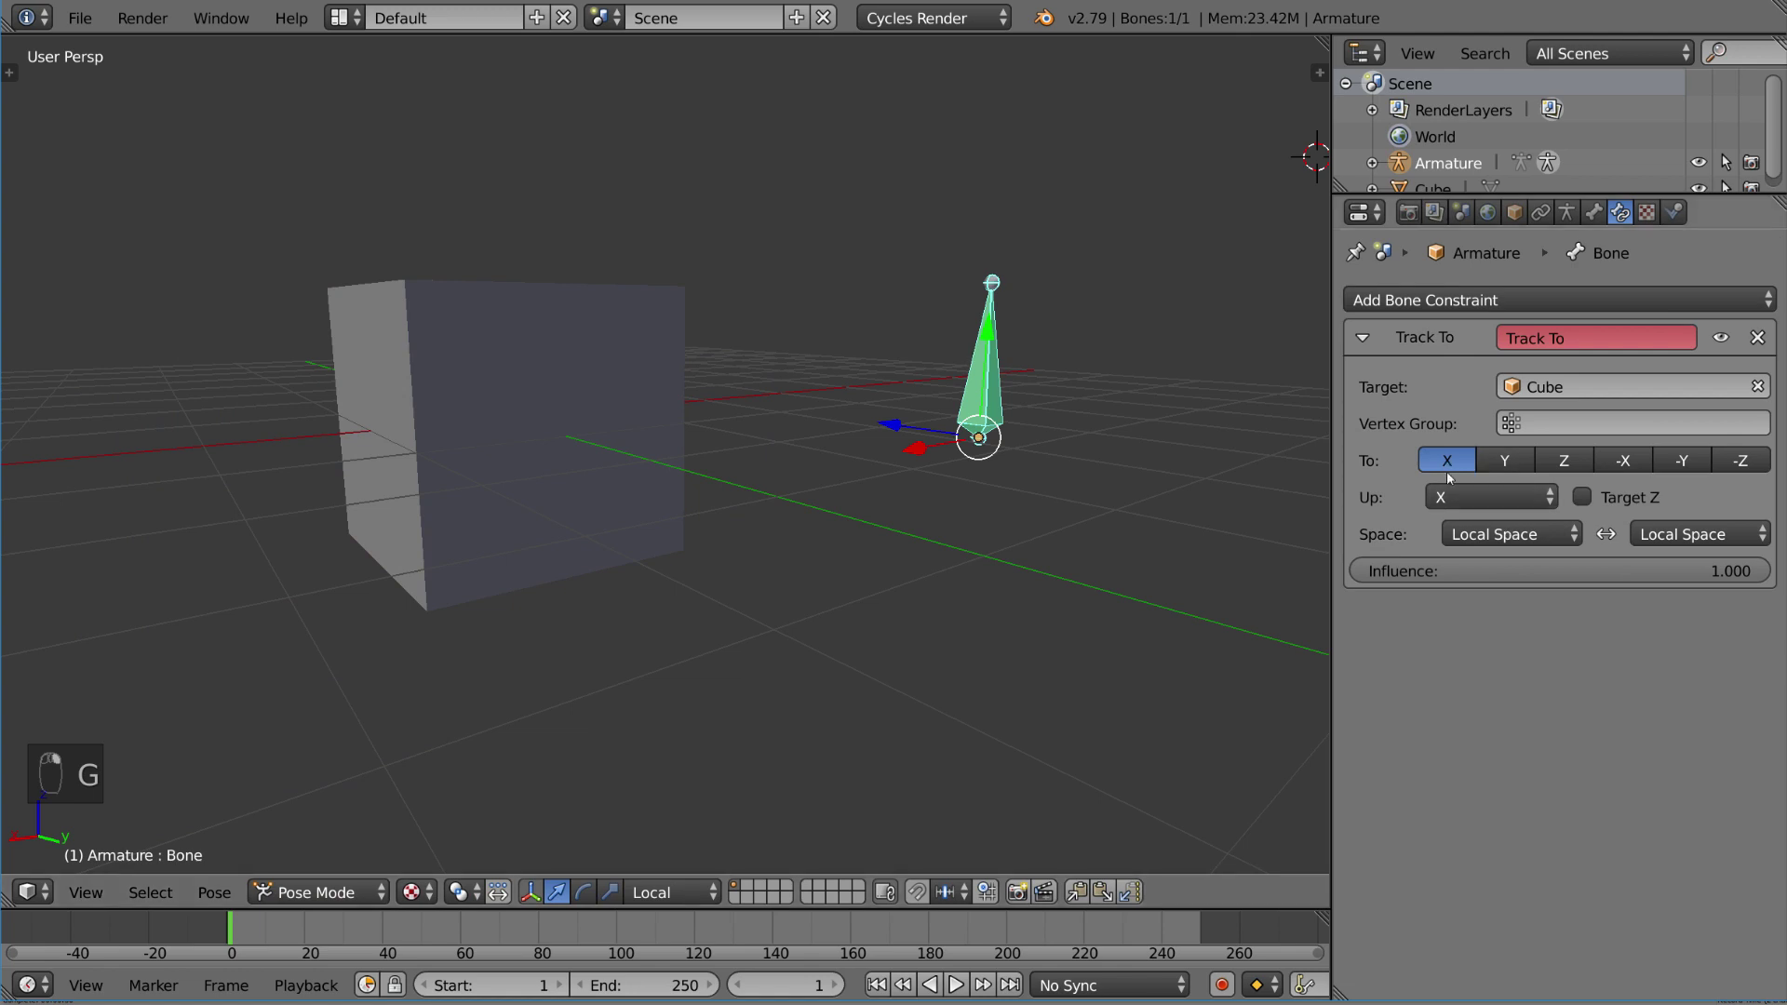
- Set the Track To constraint's tracking axis to Y and test it by moving the cube
{"action": "left_click", "coordinate": [1502, 461]}
{"action": "key", "text": "g"}
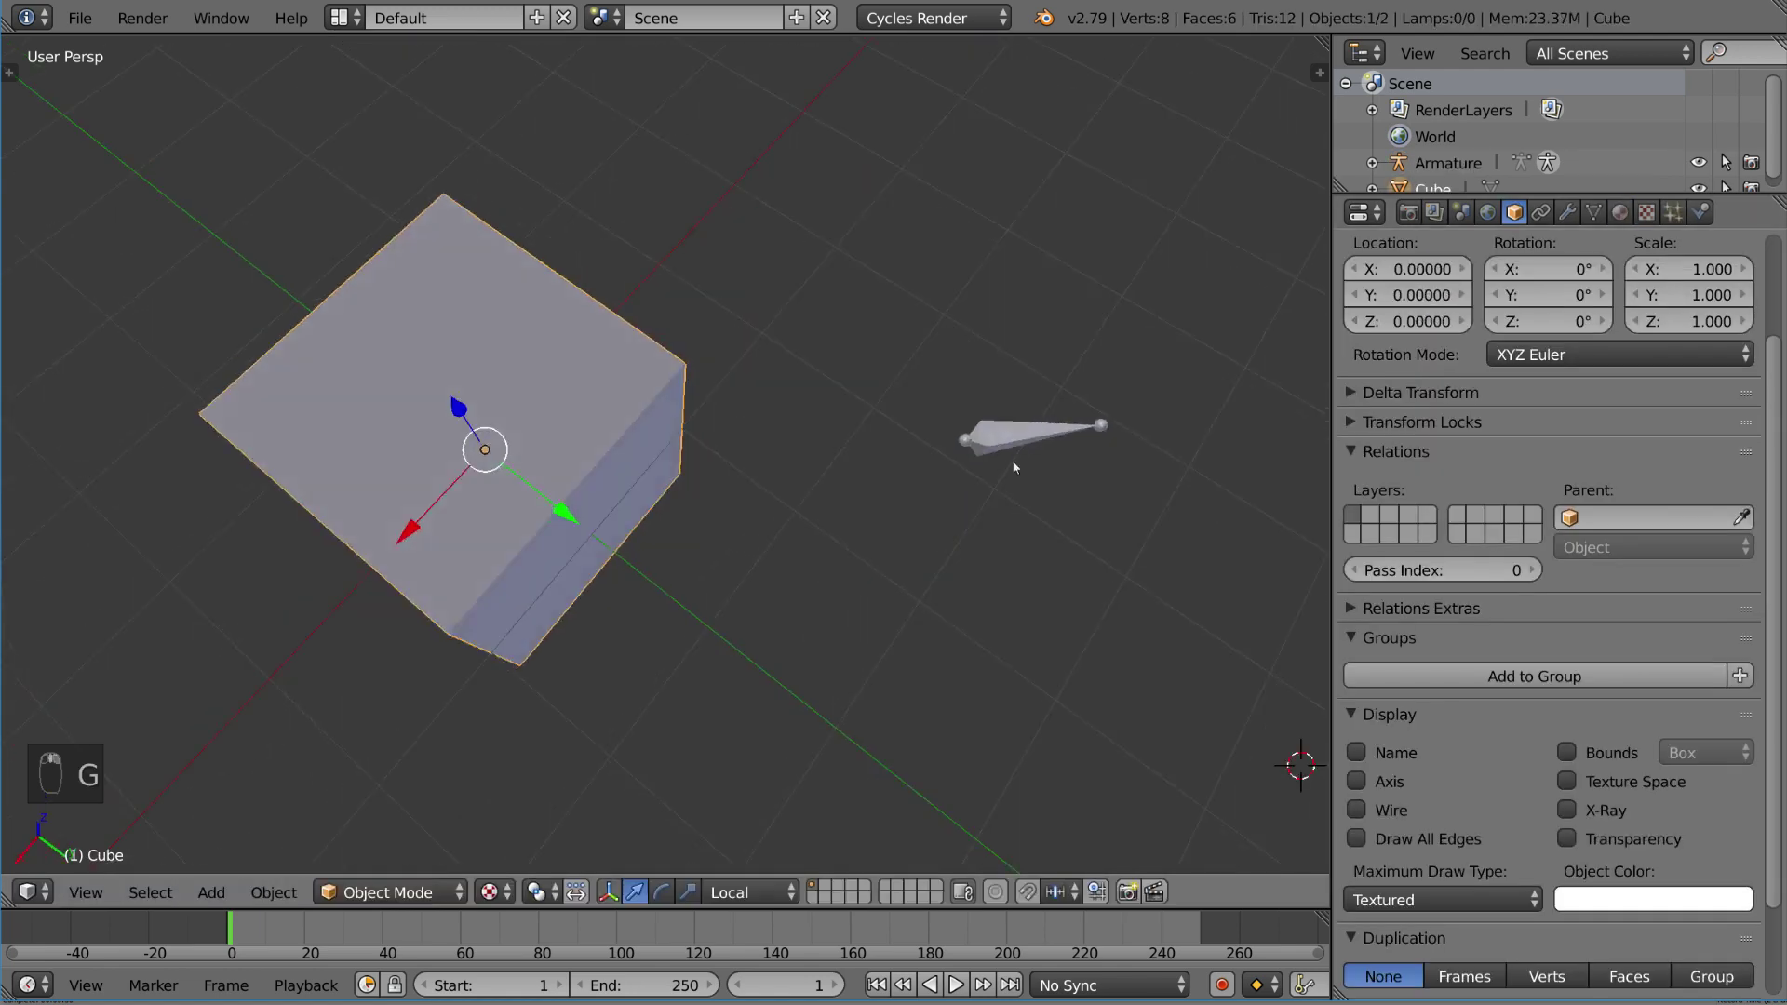
{"action": "key", "text": "g"}
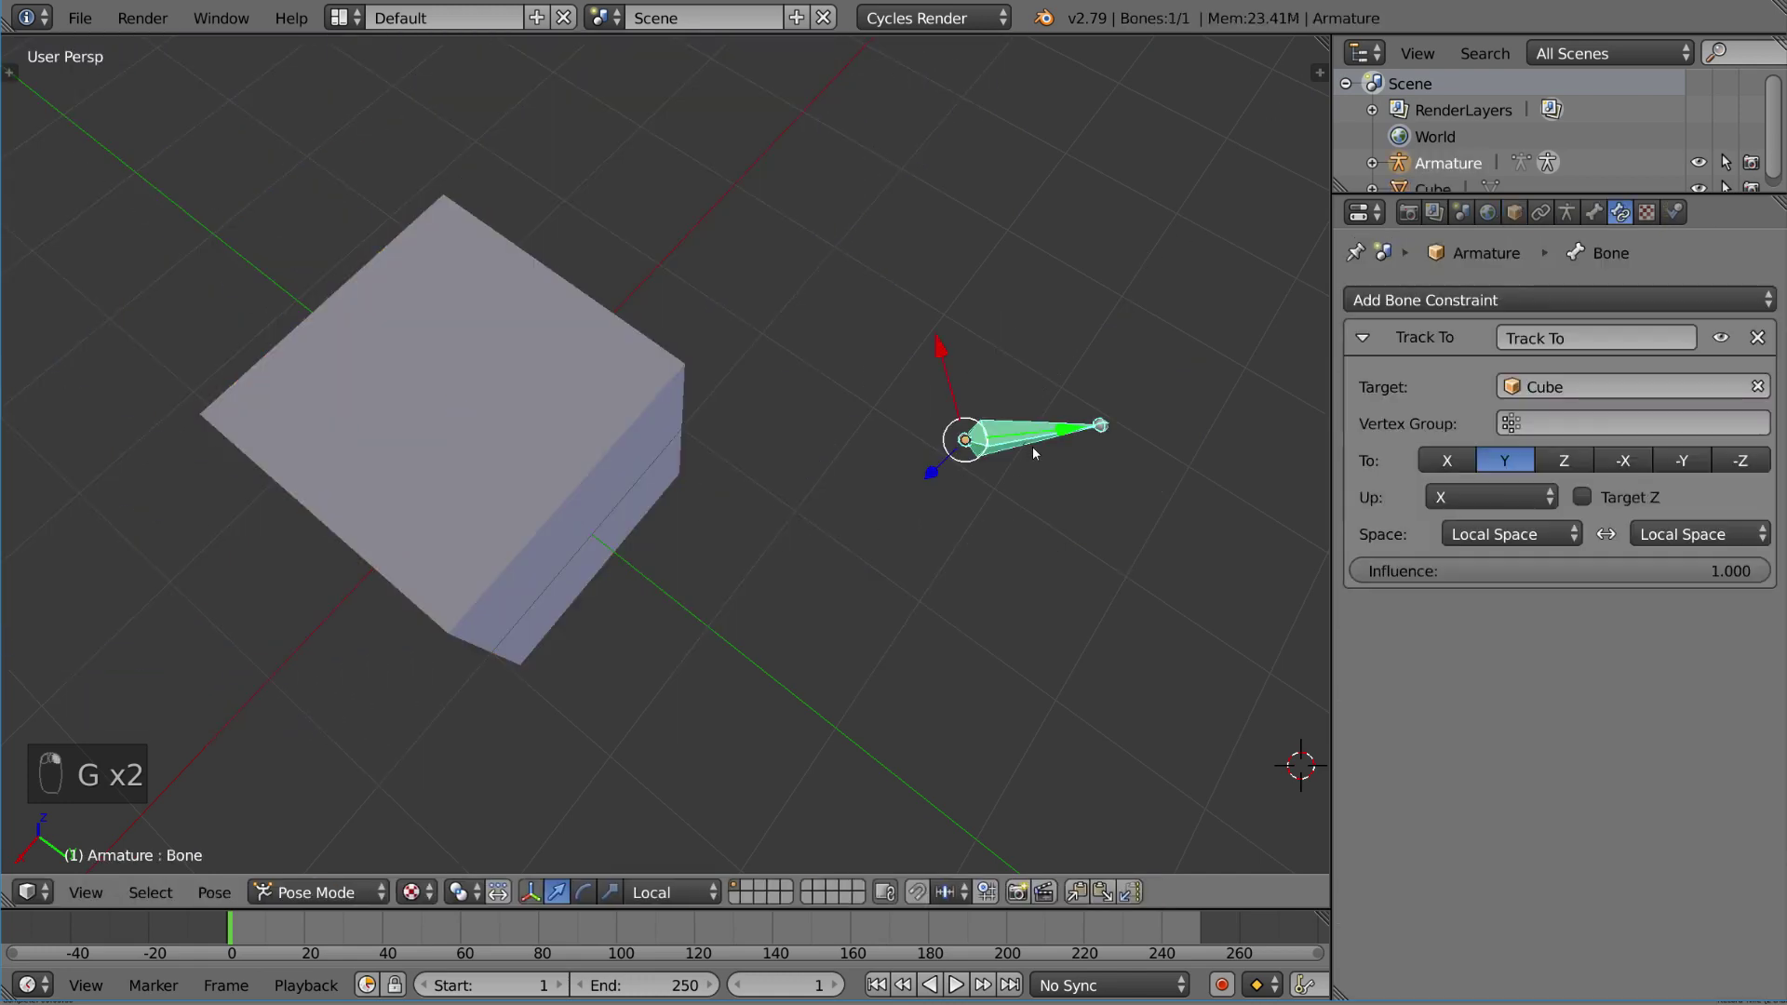
- Replace the bone's Track To constraint with a Stretch To constraint targeting the cube
{"action": "scroll", "coordinate": [1072, 545], "scroll_direction": "down", "scroll_amount": 3}
{"action": "middle_click_drag", "start_coordinate": [1074, 518], "coordinate": [1048, 458]}
{"action": "scroll", "coordinate": [1048, 458], "scroll_direction": "up", "scroll_amount": 2}
{"action": "left_click", "coordinate": [1757, 337]}
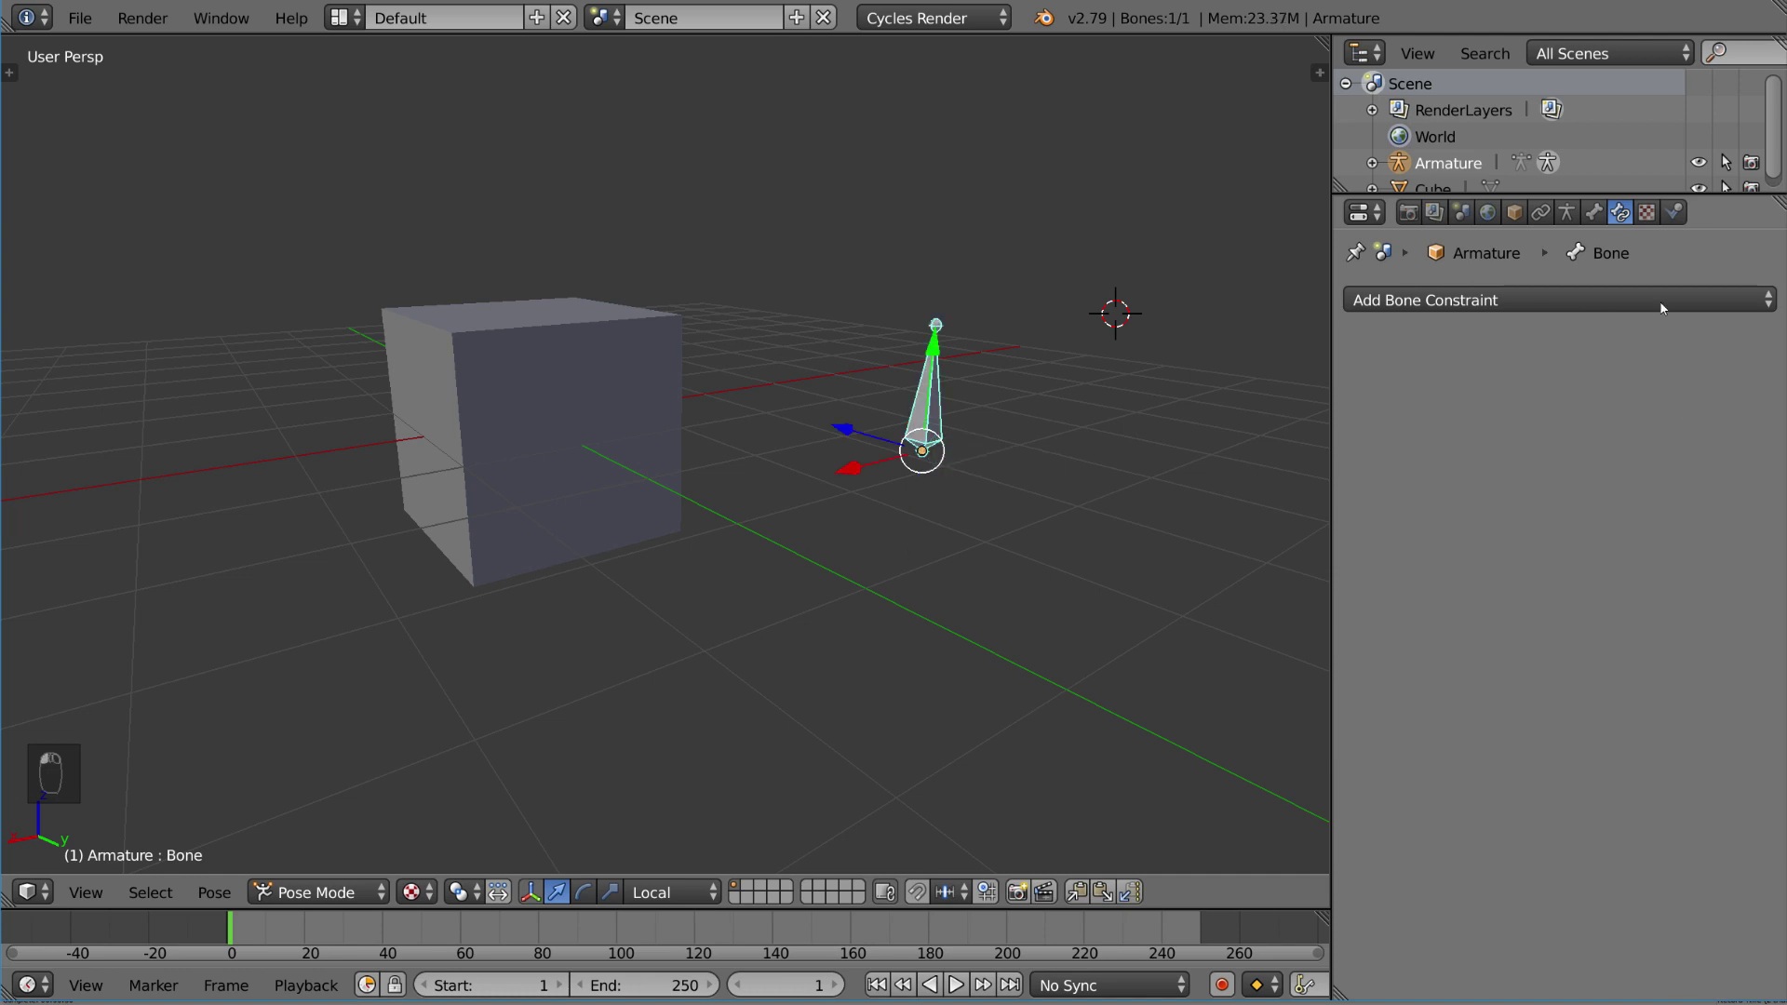
{"action": "left_click", "coordinate": [1612, 294]}
{"action": "left_click", "coordinate": [1507, 504]}
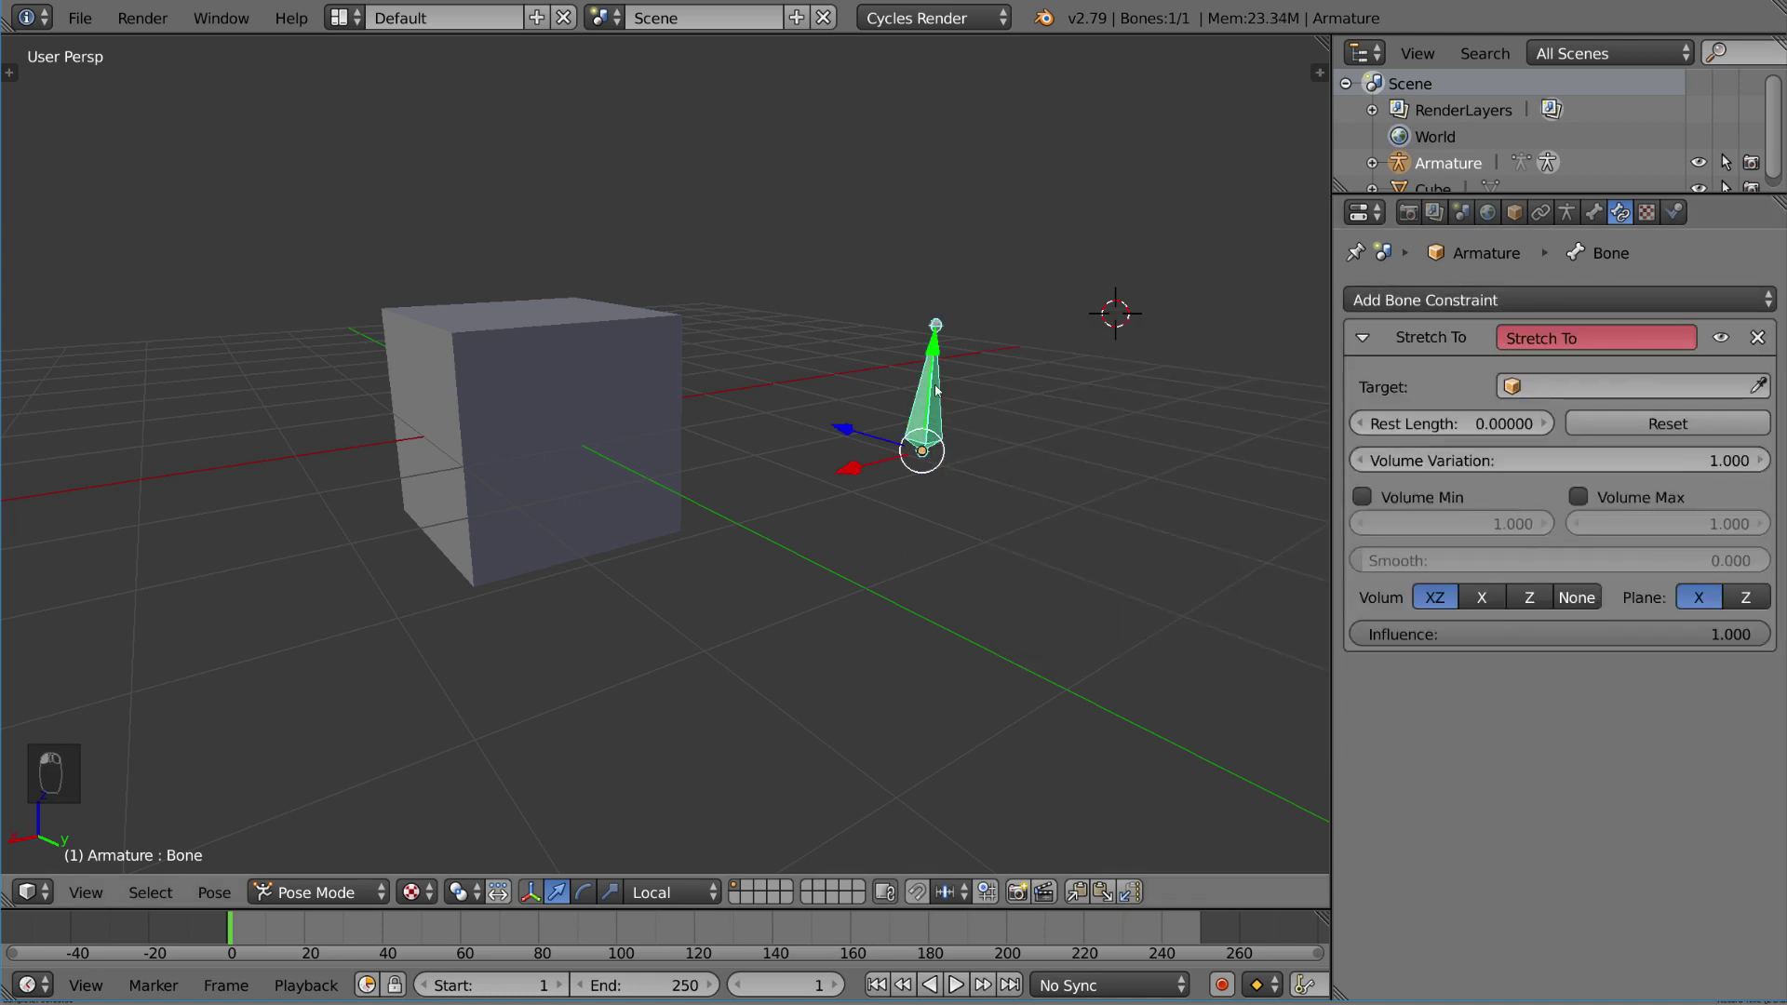
{"action": "left_click", "coordinate": [652, 350]}
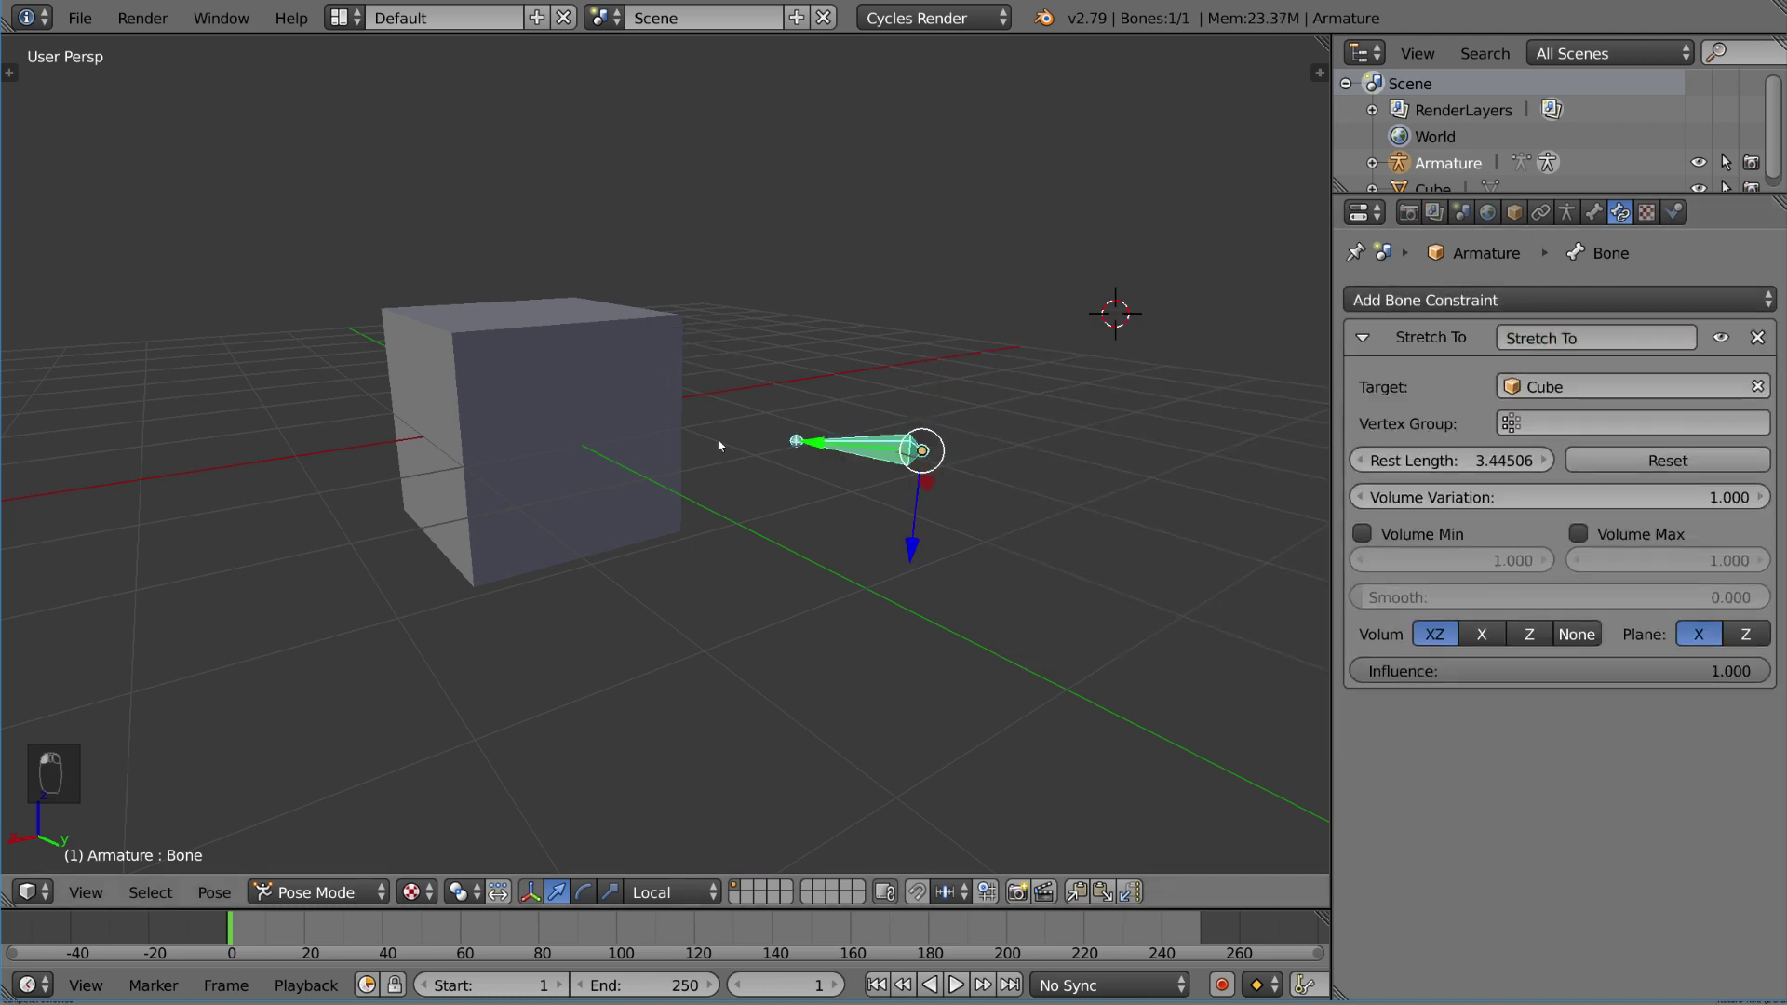
- Test the Stretch To constraint by moving the cube nearer to and farther from the bone, cancelling each move
{"action": "right_click", "coordinate": [587, 395]}
{"action": "key", "text": "g"}
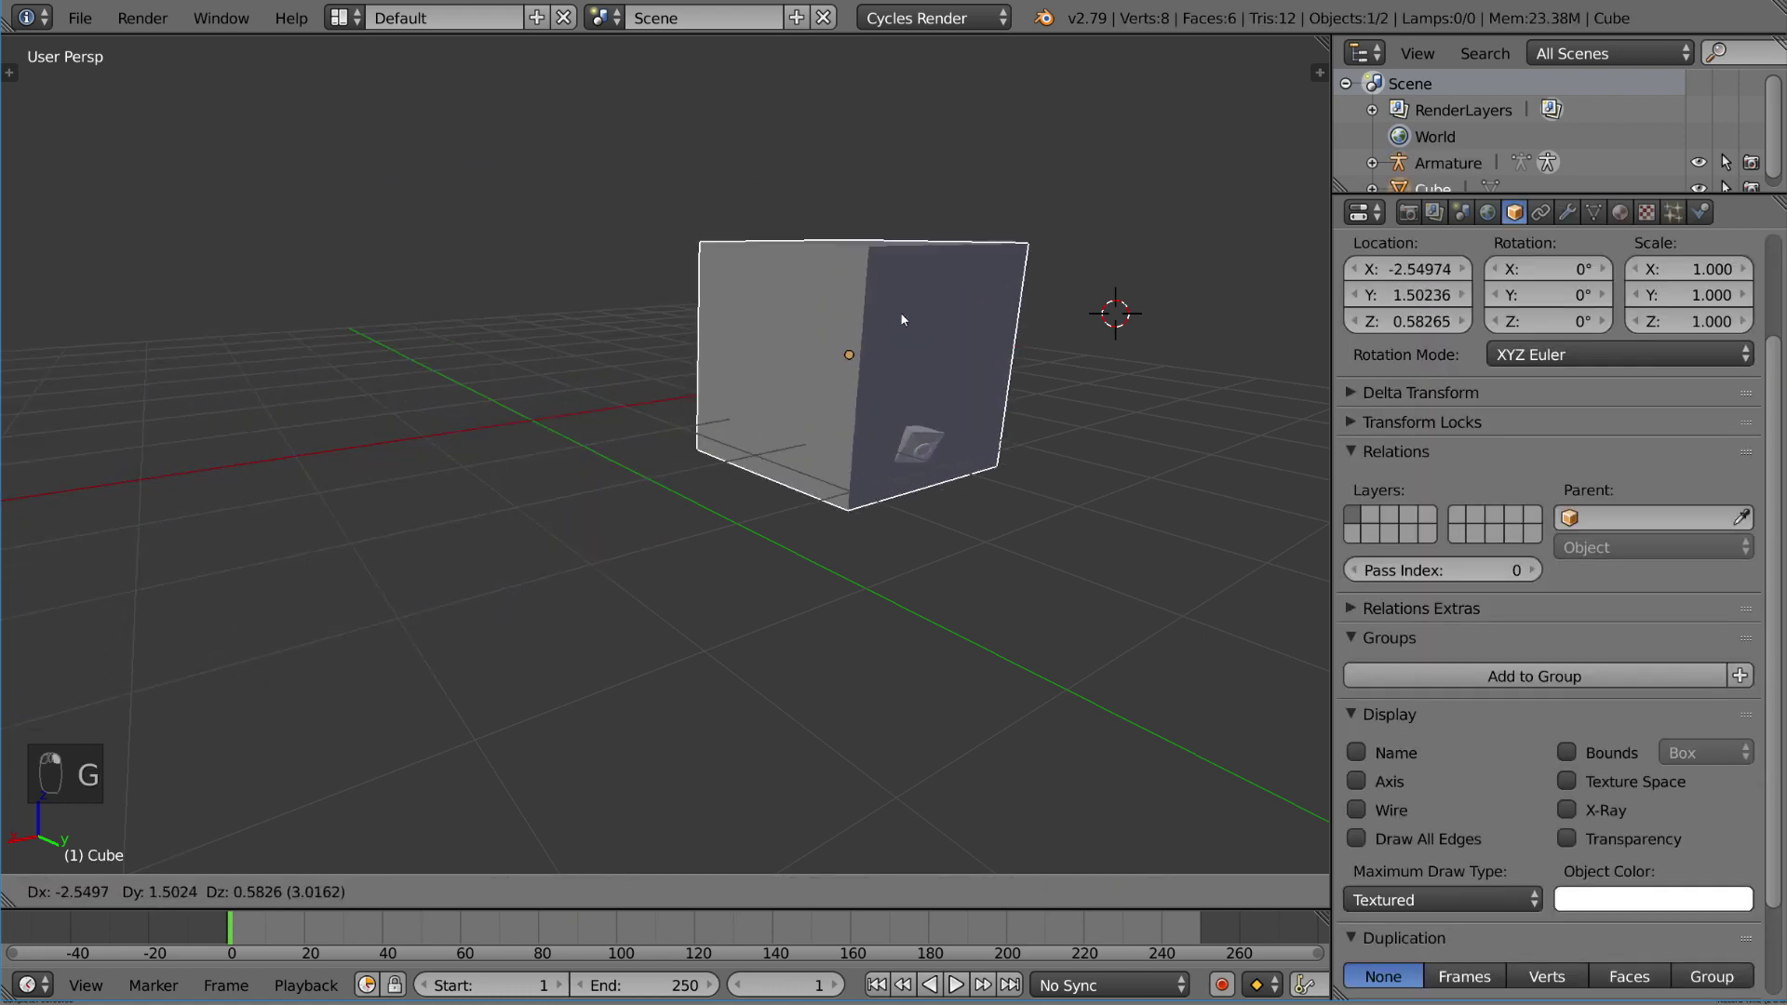
{"action": "right_click", "coordinate": [549, 407]}
{"action": "scroll", "coordinate": [810, 403], "scroll_direction": "down", "scroll_amount": 4}
{"action": "middle_click_drag", "start_coordinate": [809, 403], "coordinate": [838, 446]}
{"action": "key", "text": "g"}
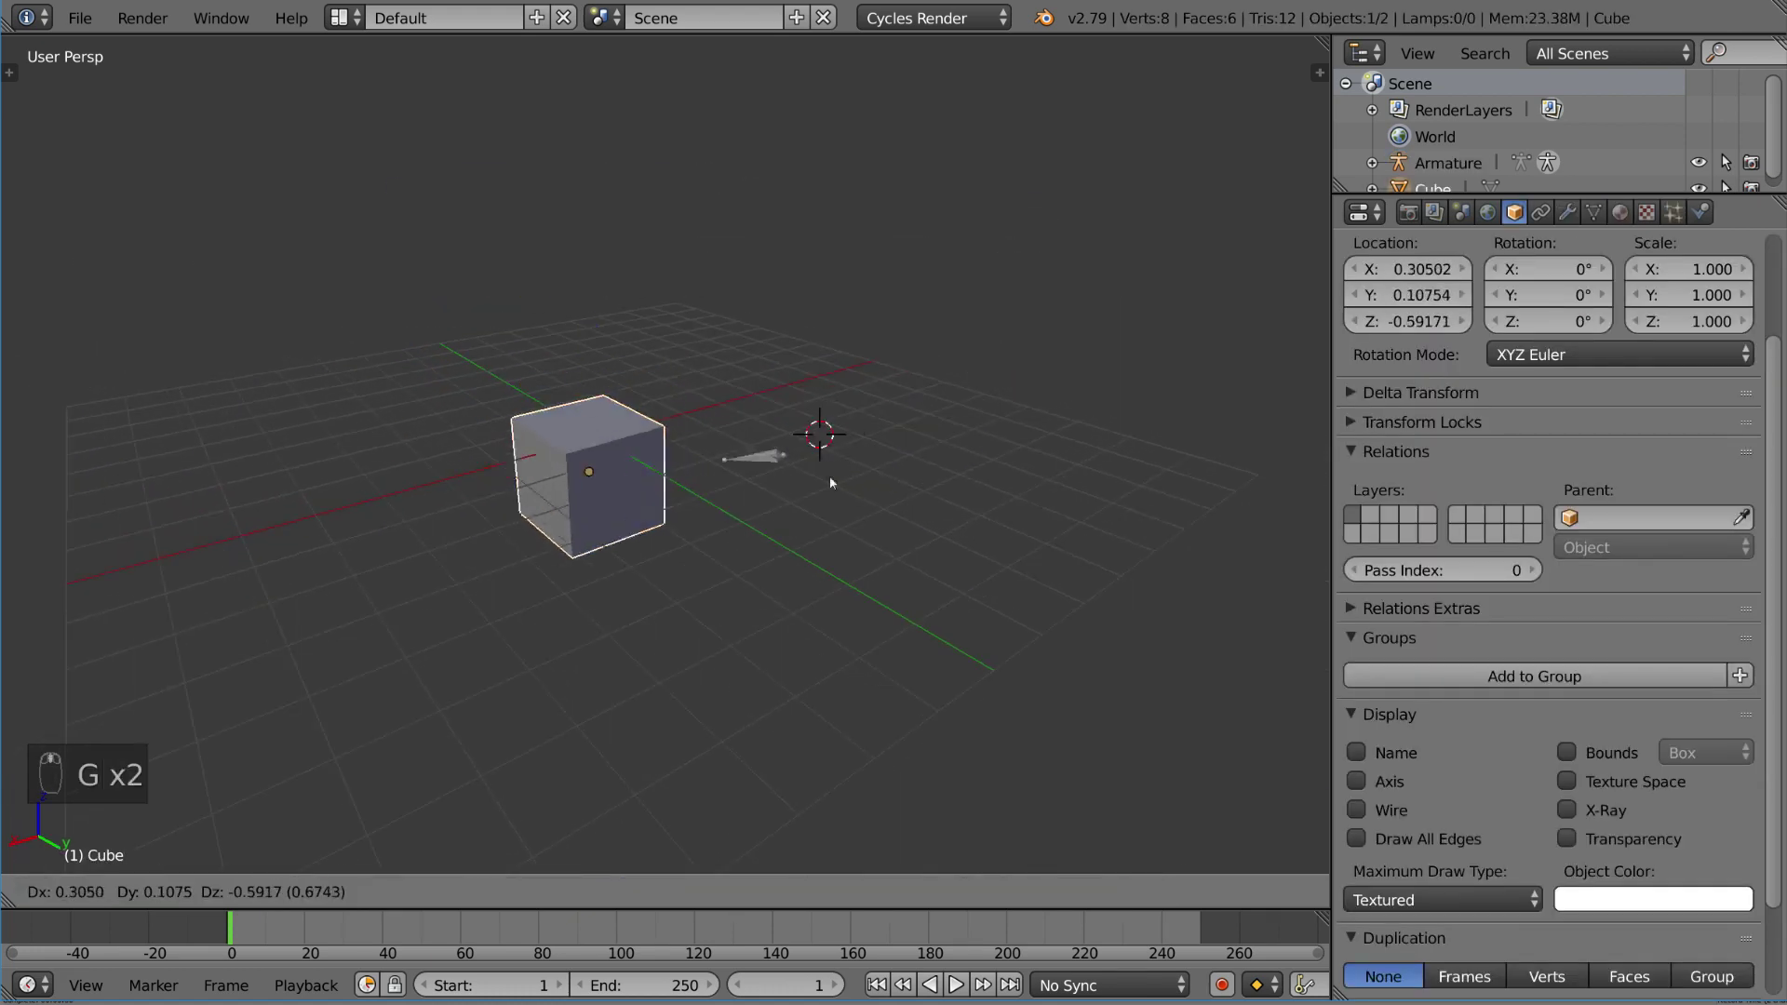
{"action": "right_click", "coordinate": [878, 466]}
{"action": "key", "text": "g"}
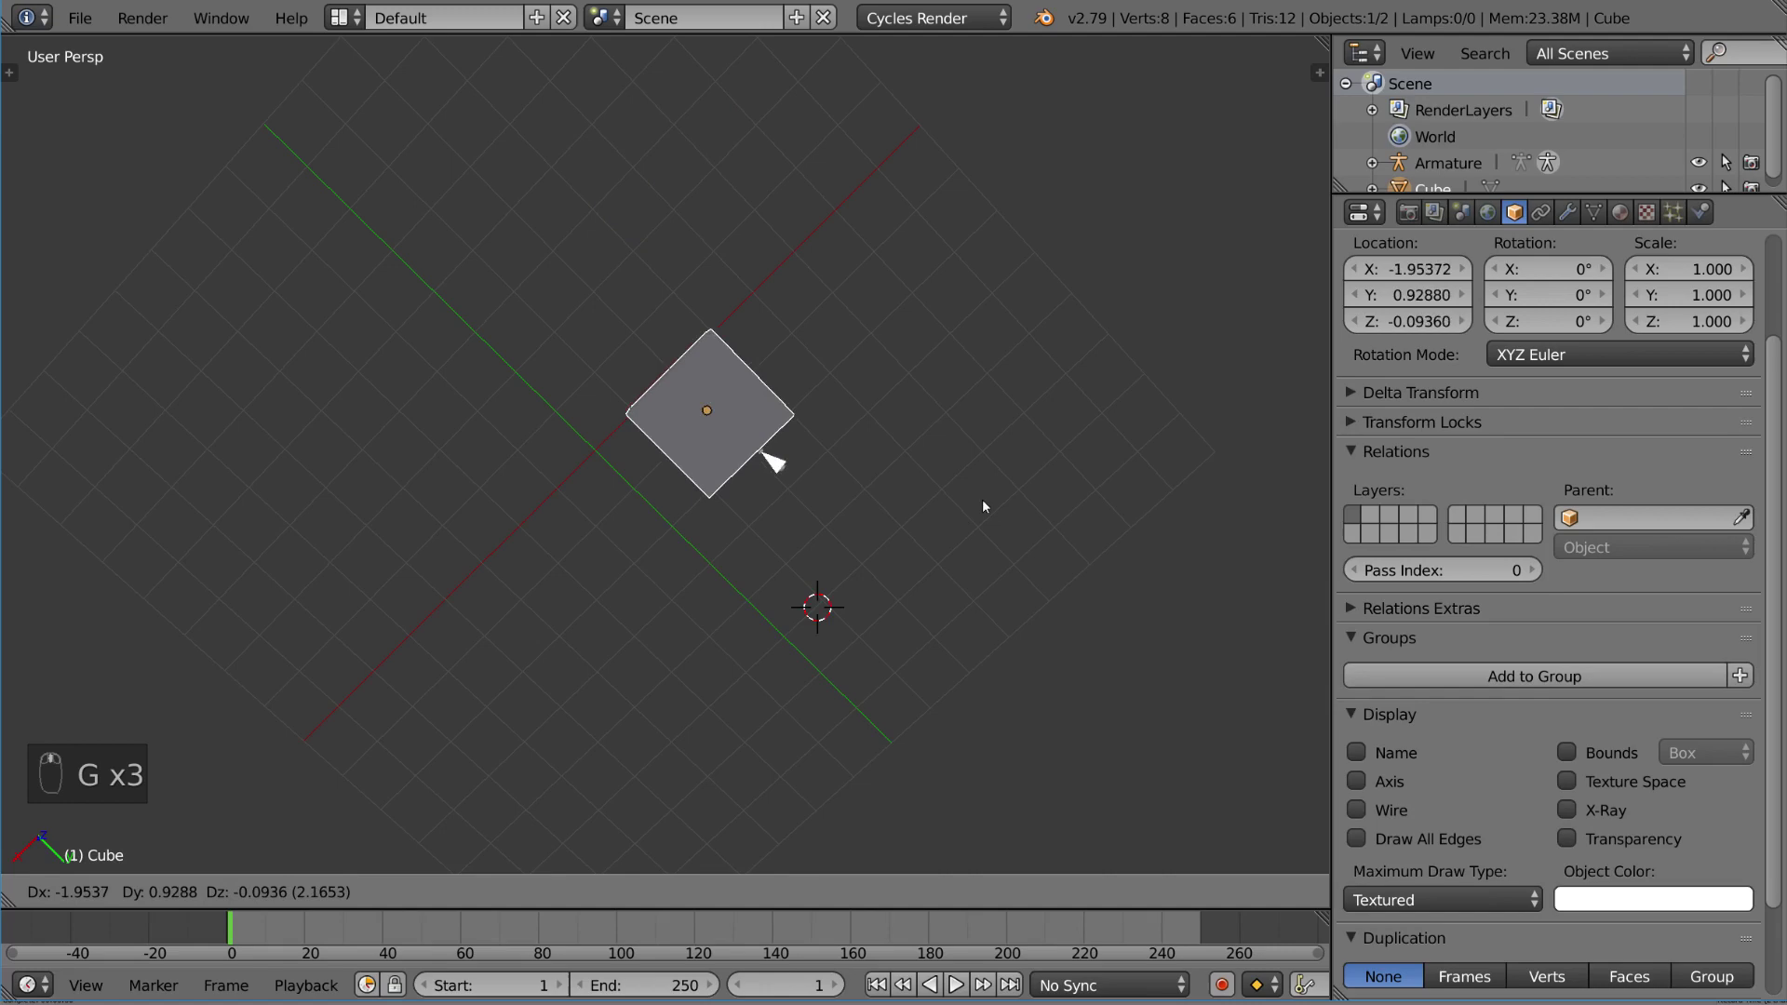
{"action": "right_click", "coordinate": [896, 393]}
{"action": "key", "text": "g"}
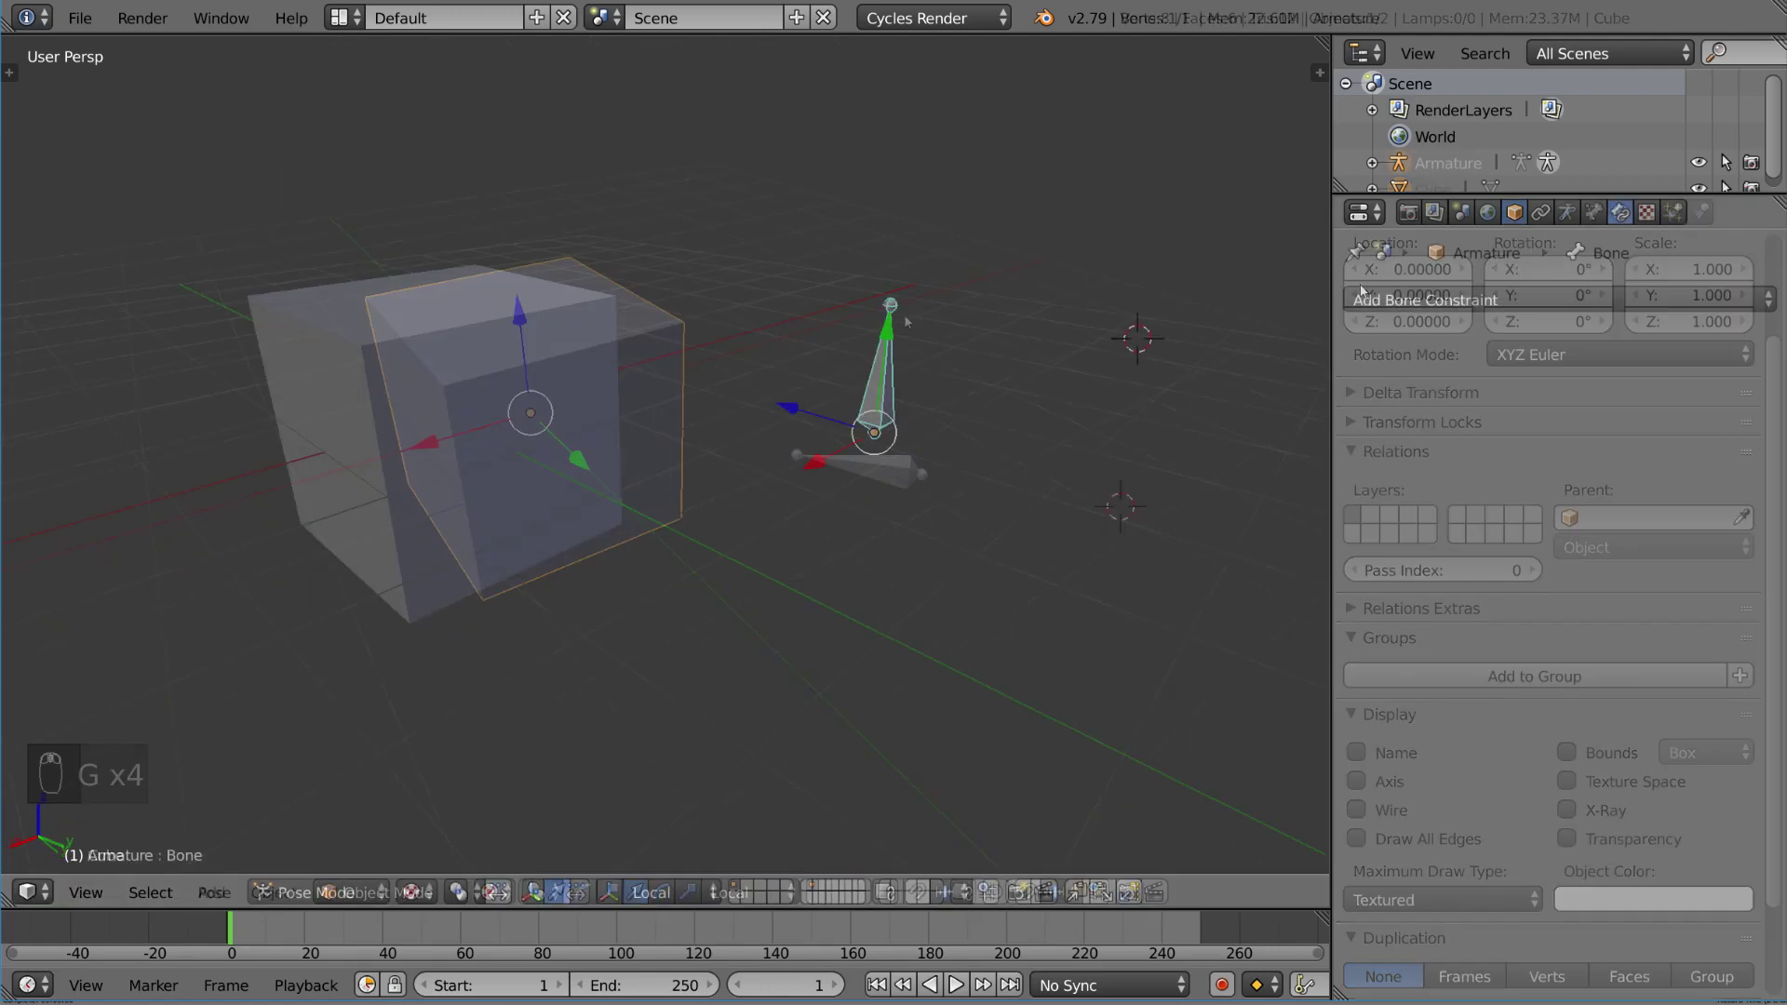
- Add a Locked Track constraint to the bone, with the cube as its target
{"action": "left_click", "coordinate": [1561, 296]}
{"action": "left_click", "coordinate": [1519, 443]}
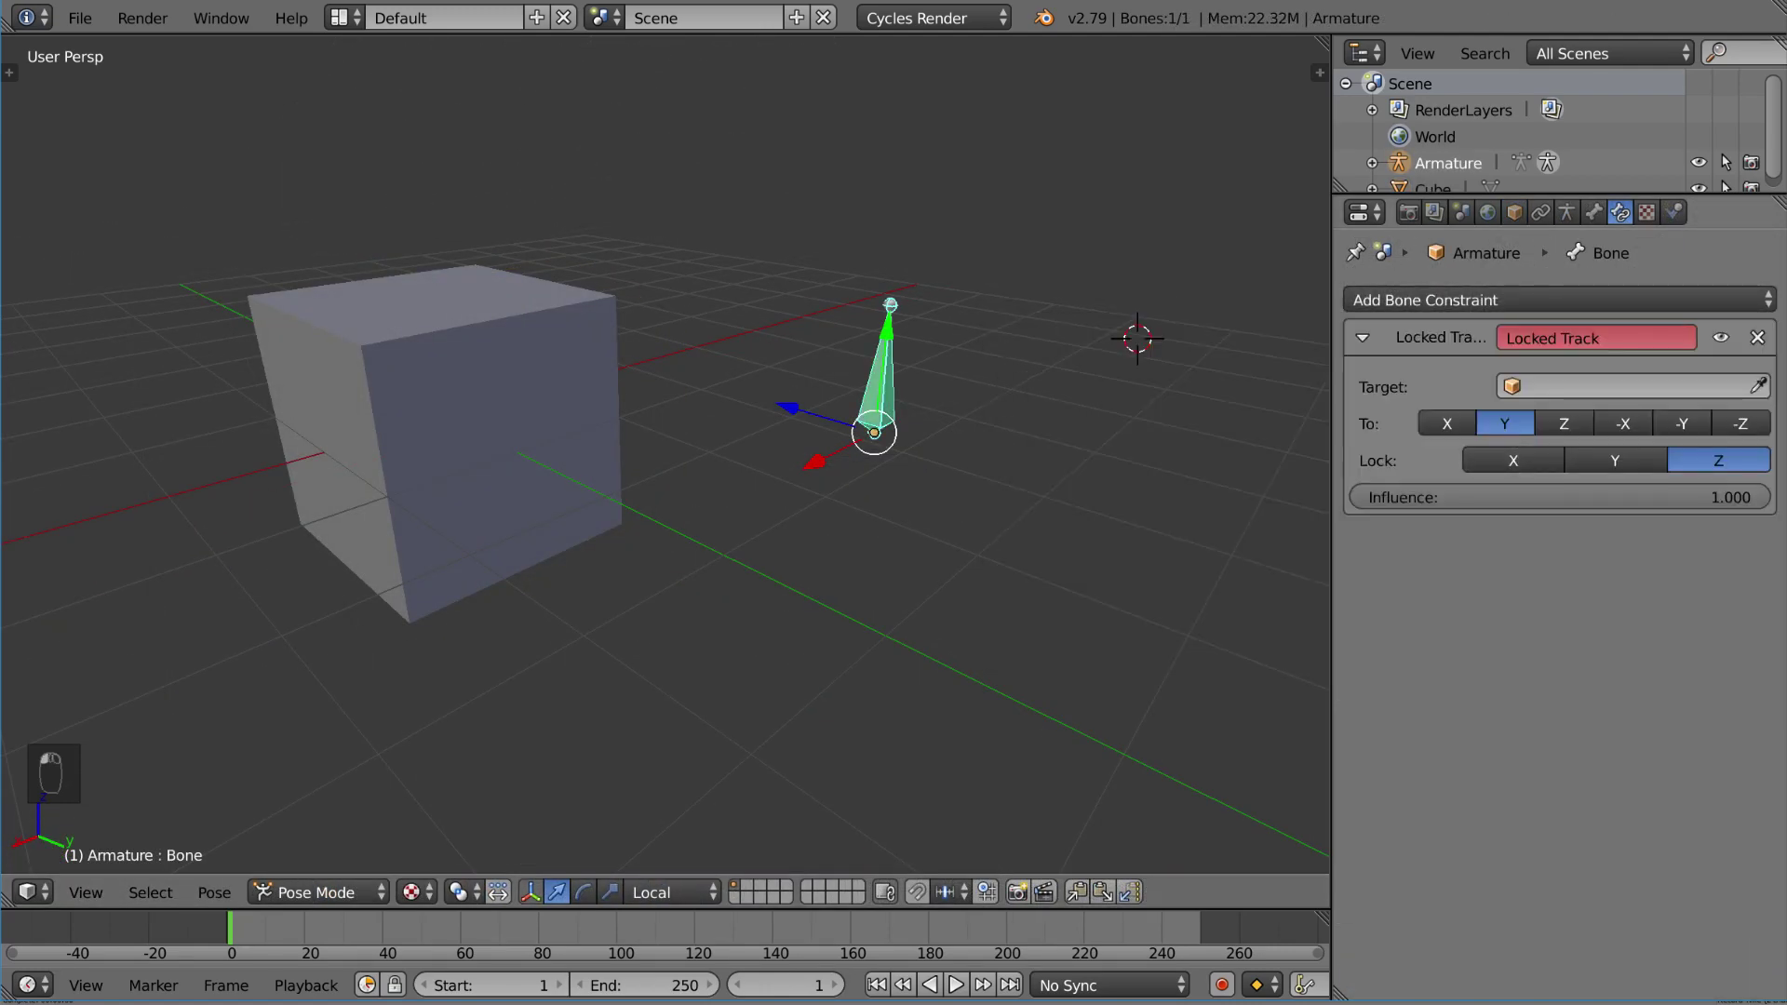
{"action": "left_click", "coordinate": [565, 350]}
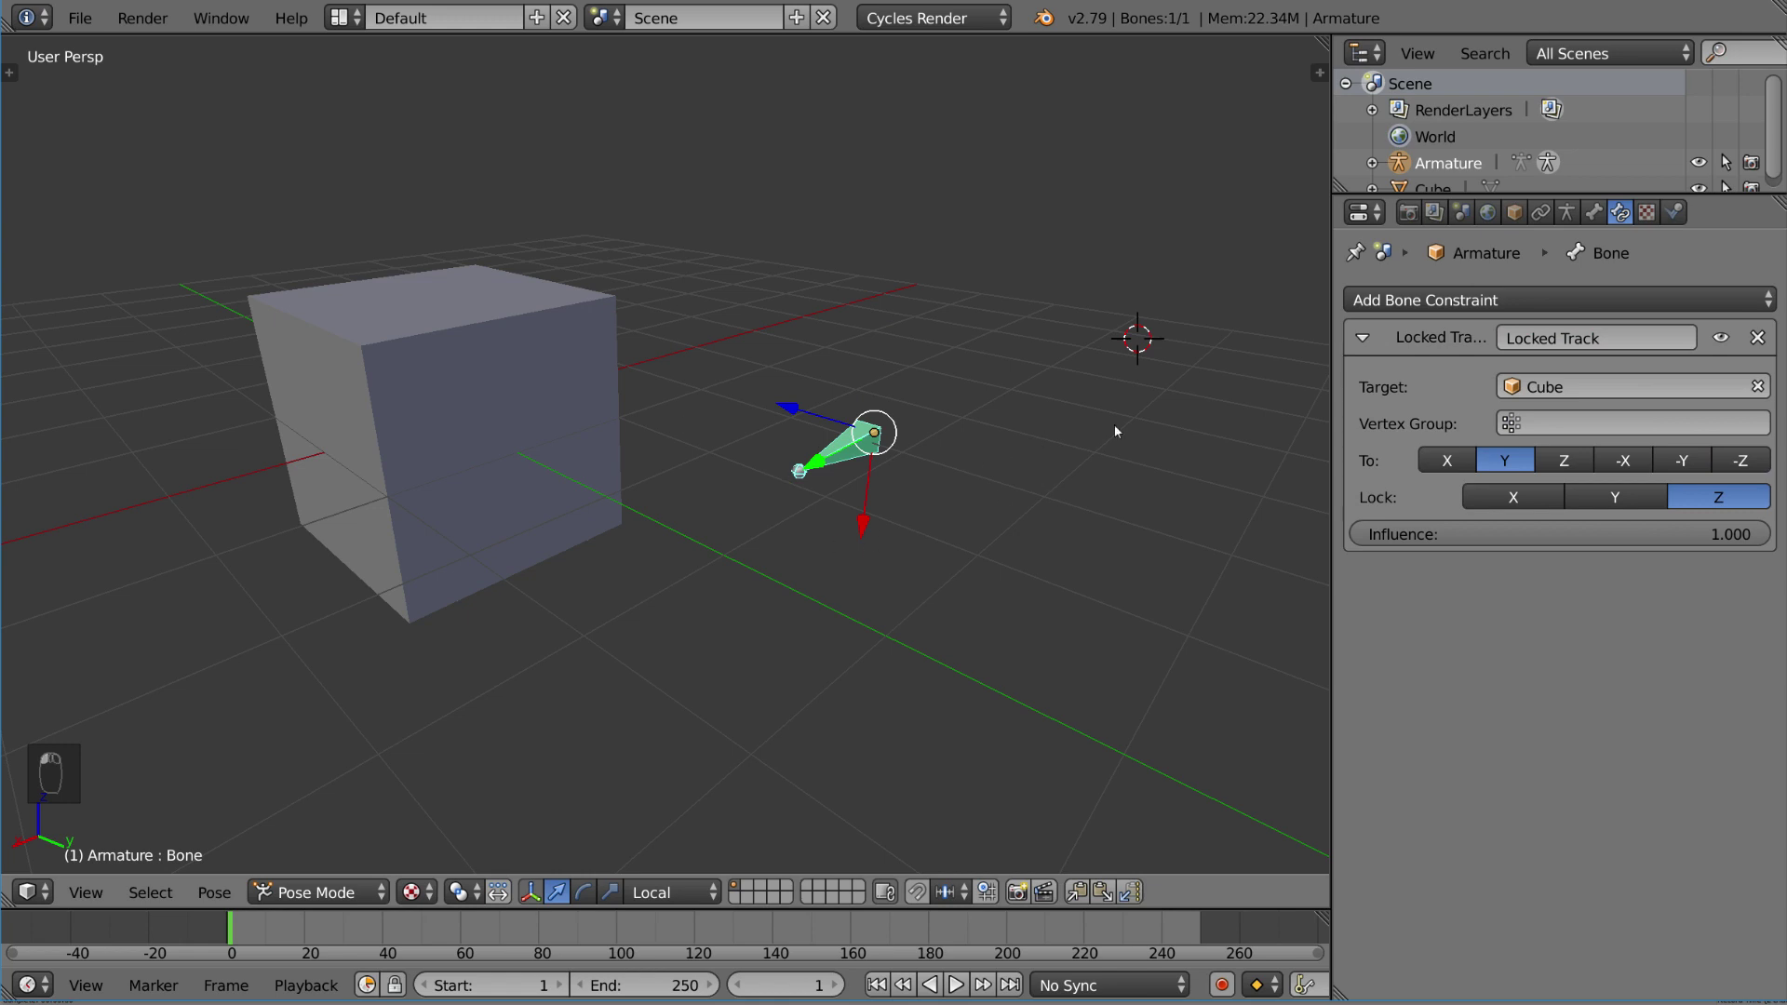
- Test the Locked Track constraint by moving the cube around the bone and cancelling each move
{"action": "right_click", "coordinate": [545, 484]}
{"action": "key", "text": "g"}
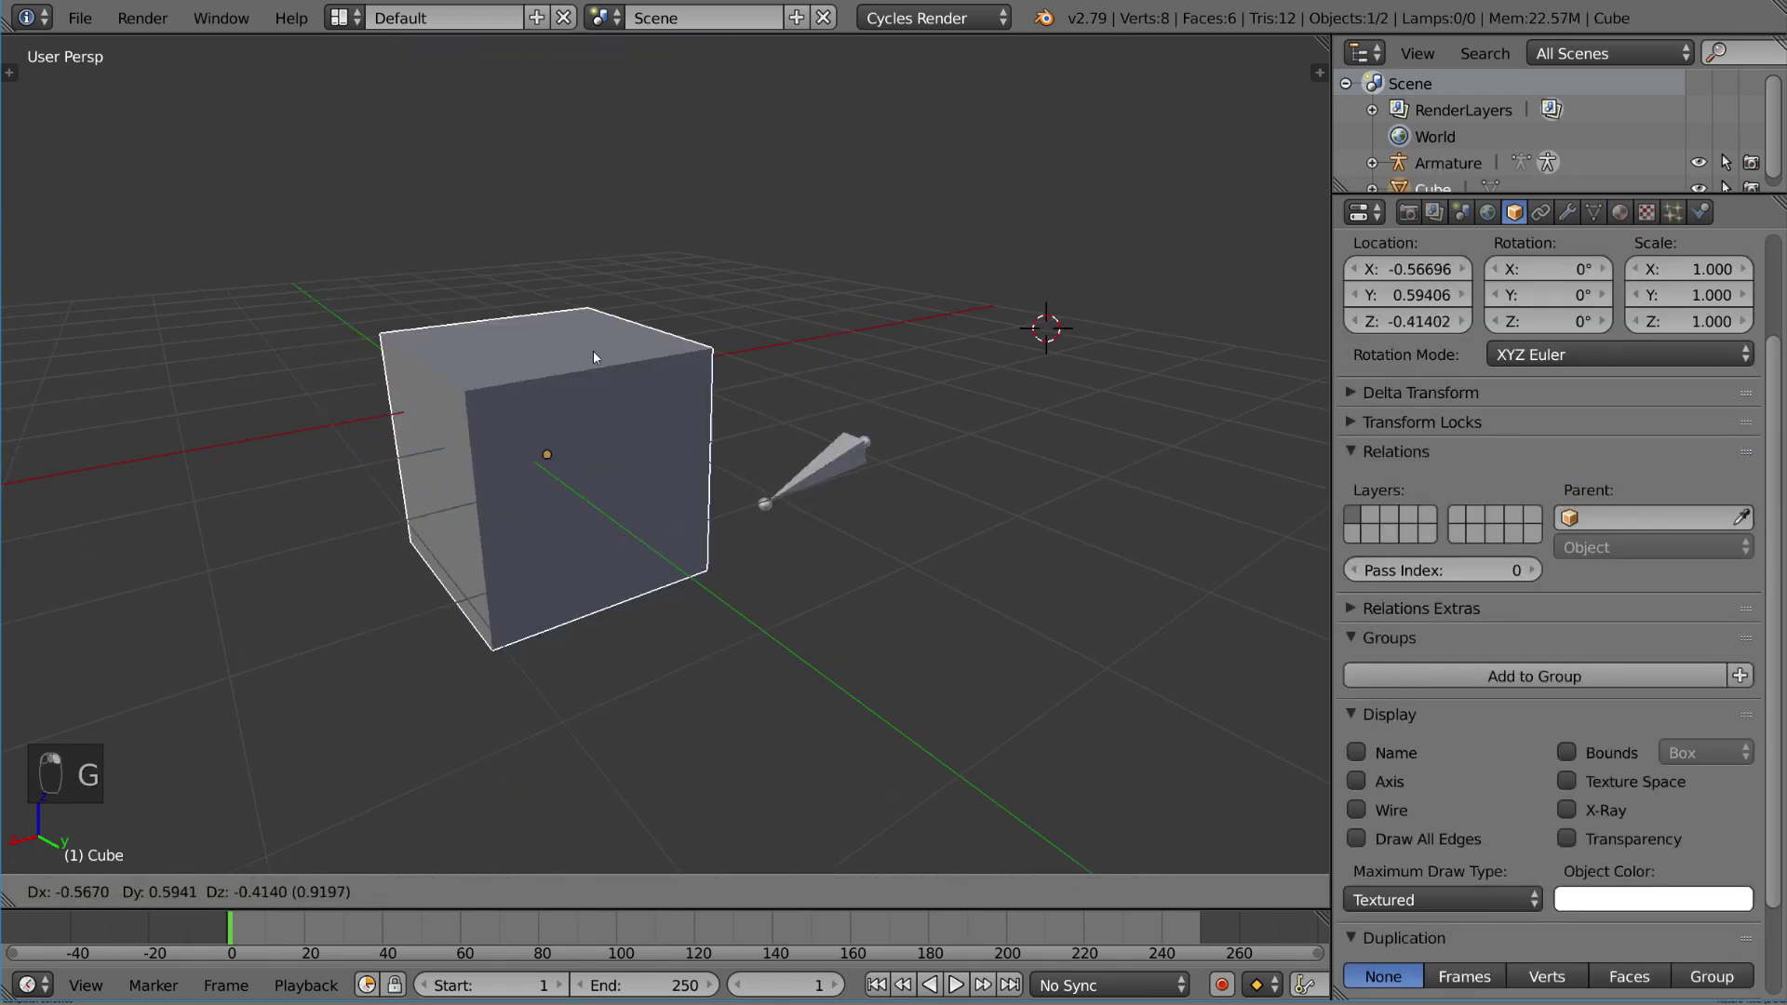
{"action": "right_click", "coordinate": [585, 563]}
{"action": "mouse_move", "coordinate": [605, 470]}
{"action": "middle_mouse_down"}
{"action": "mouse_move", "coordinate": [622, 531]}
{"action": "mouse_move", "coordinate": [587, 524]}
{"action": "mouse_move", "coordinate": [575, 475]}
{"action": "middle_mouse_up"}
{"action": "key", "text": "g"}
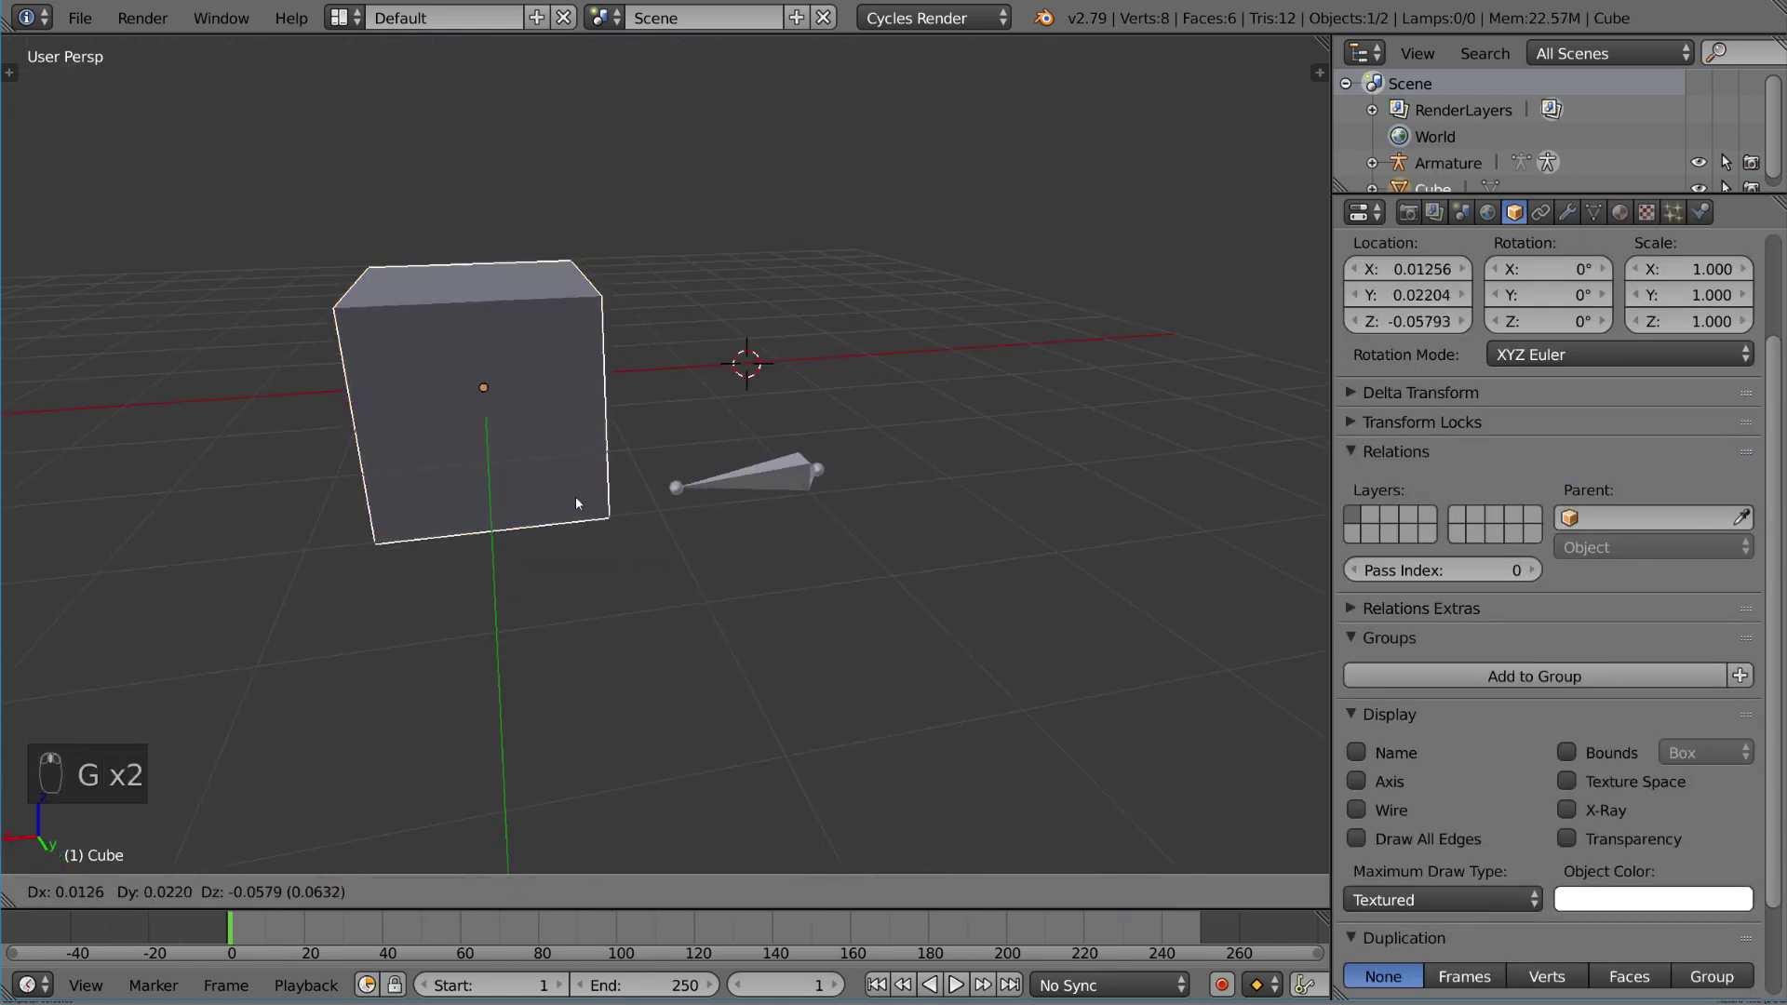
- Set the Locked Track constraint's lock axis to X and test it by moving the cube, cancelling the move
{"action": "right_click", "coordinate": [769, 499]}
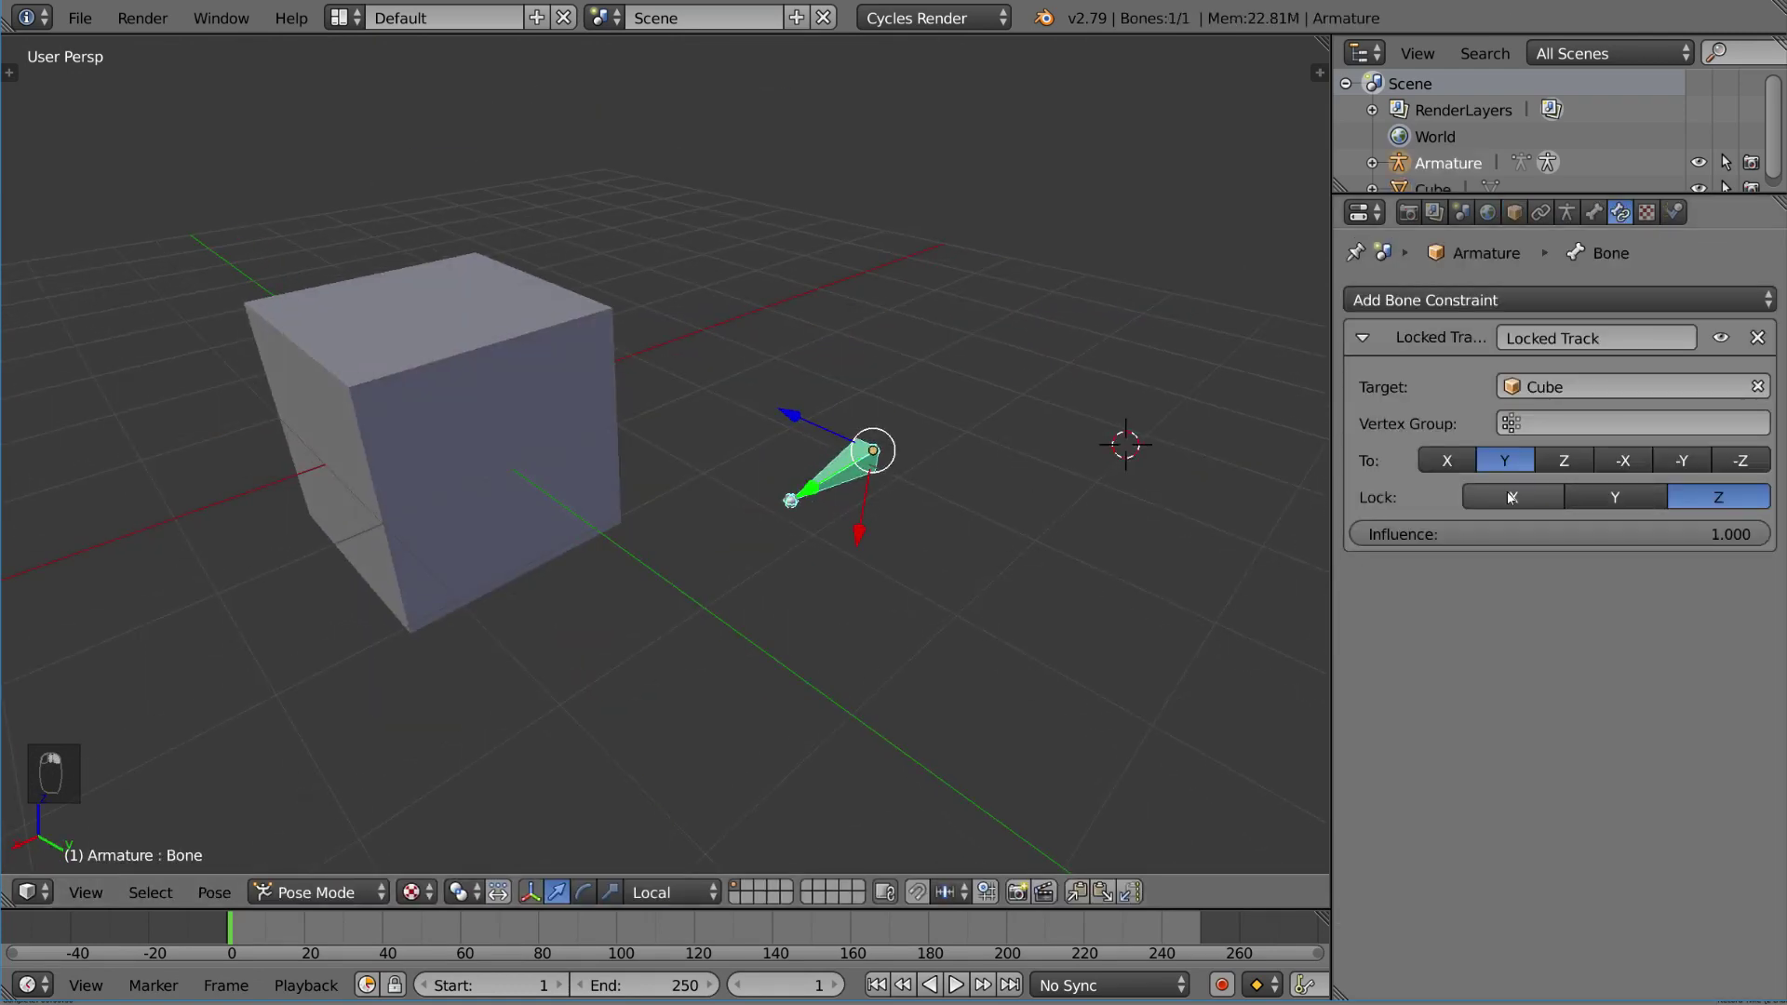
{"action": "left_click", "coordinate": [1514, 497]}
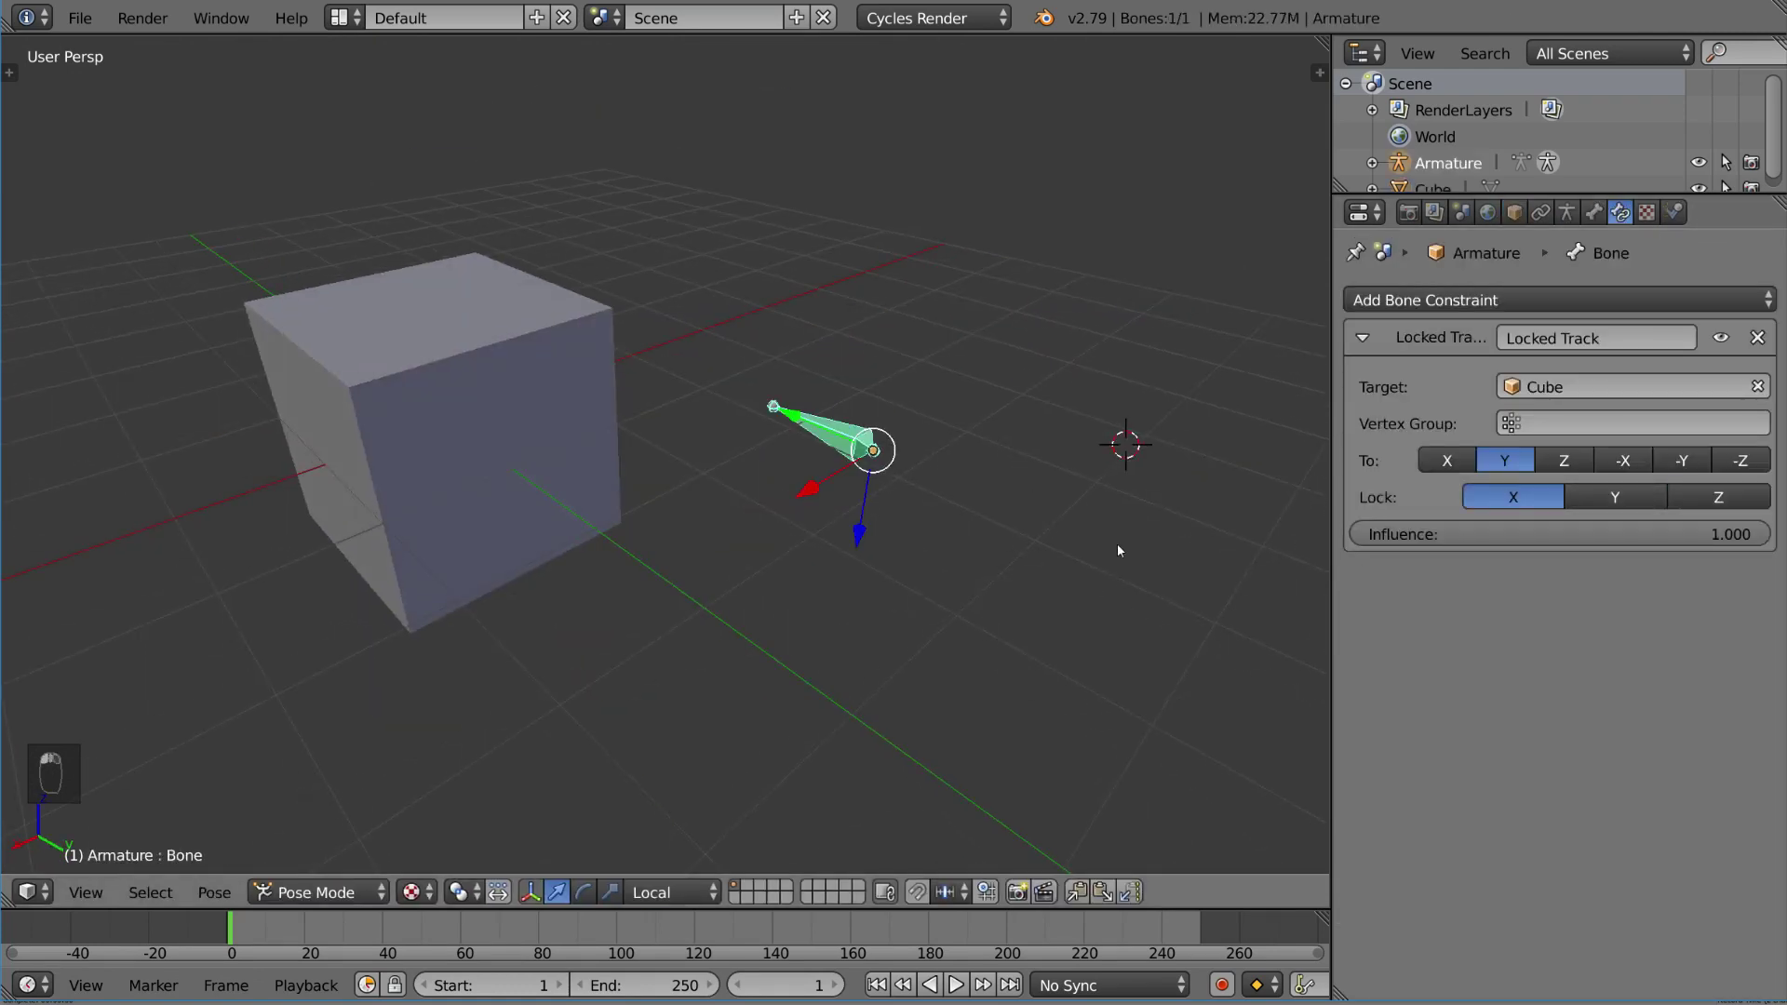
{"action": "middle_click_drag", "start_coordinate": [601, 452], "coordinate": [621, 502]}
{"action": "right_click", "coordinate": [616, 502]}
{"action": "key", "text": "g"}
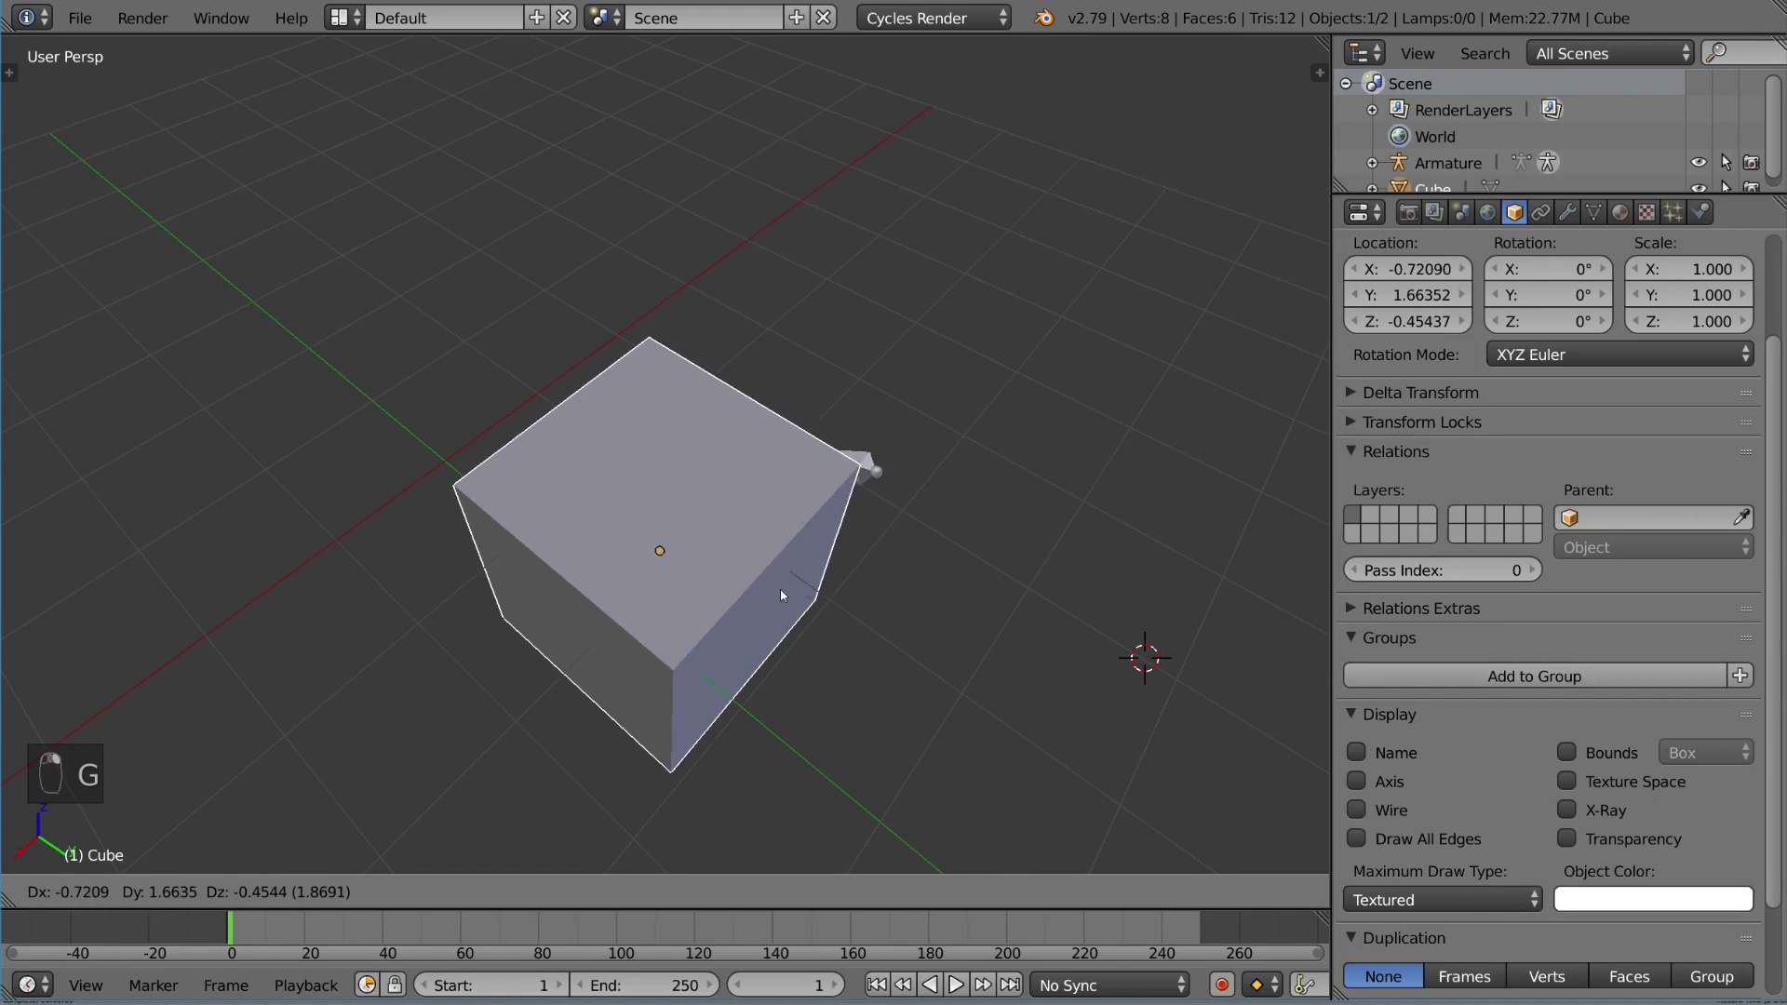
{"action": "right_click", "coordinate": [968, 409]}
- Set the bone's Locked Track constraint to track along X with the lock axis on Y
{"action": "middle_click_drag", "start_coordinate": [968, 409], "coordinate": [1042, 370]}
{"action": "right_click", "coordinate": [853, 445]}
{"action": "left_click", "coordinate": [1424, 453]}
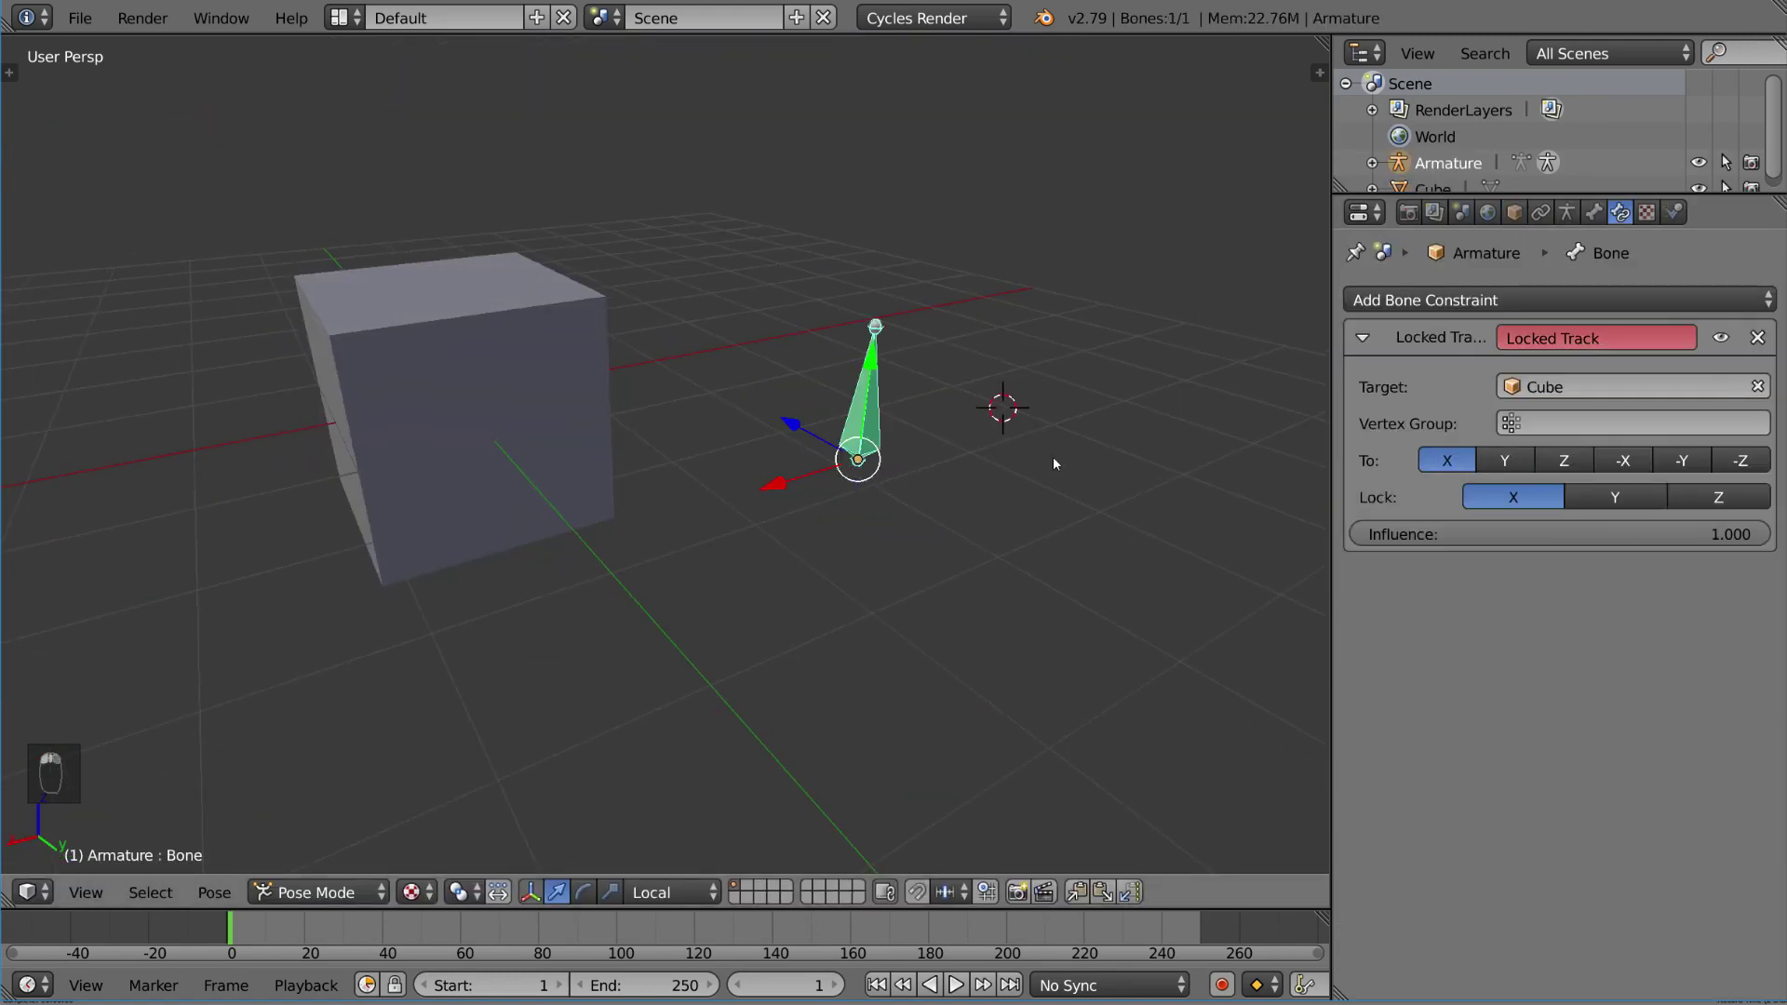
{"action": "middle_click_drag", "start_coordinate": [1054, 463], "coordinate": [735, 447]}
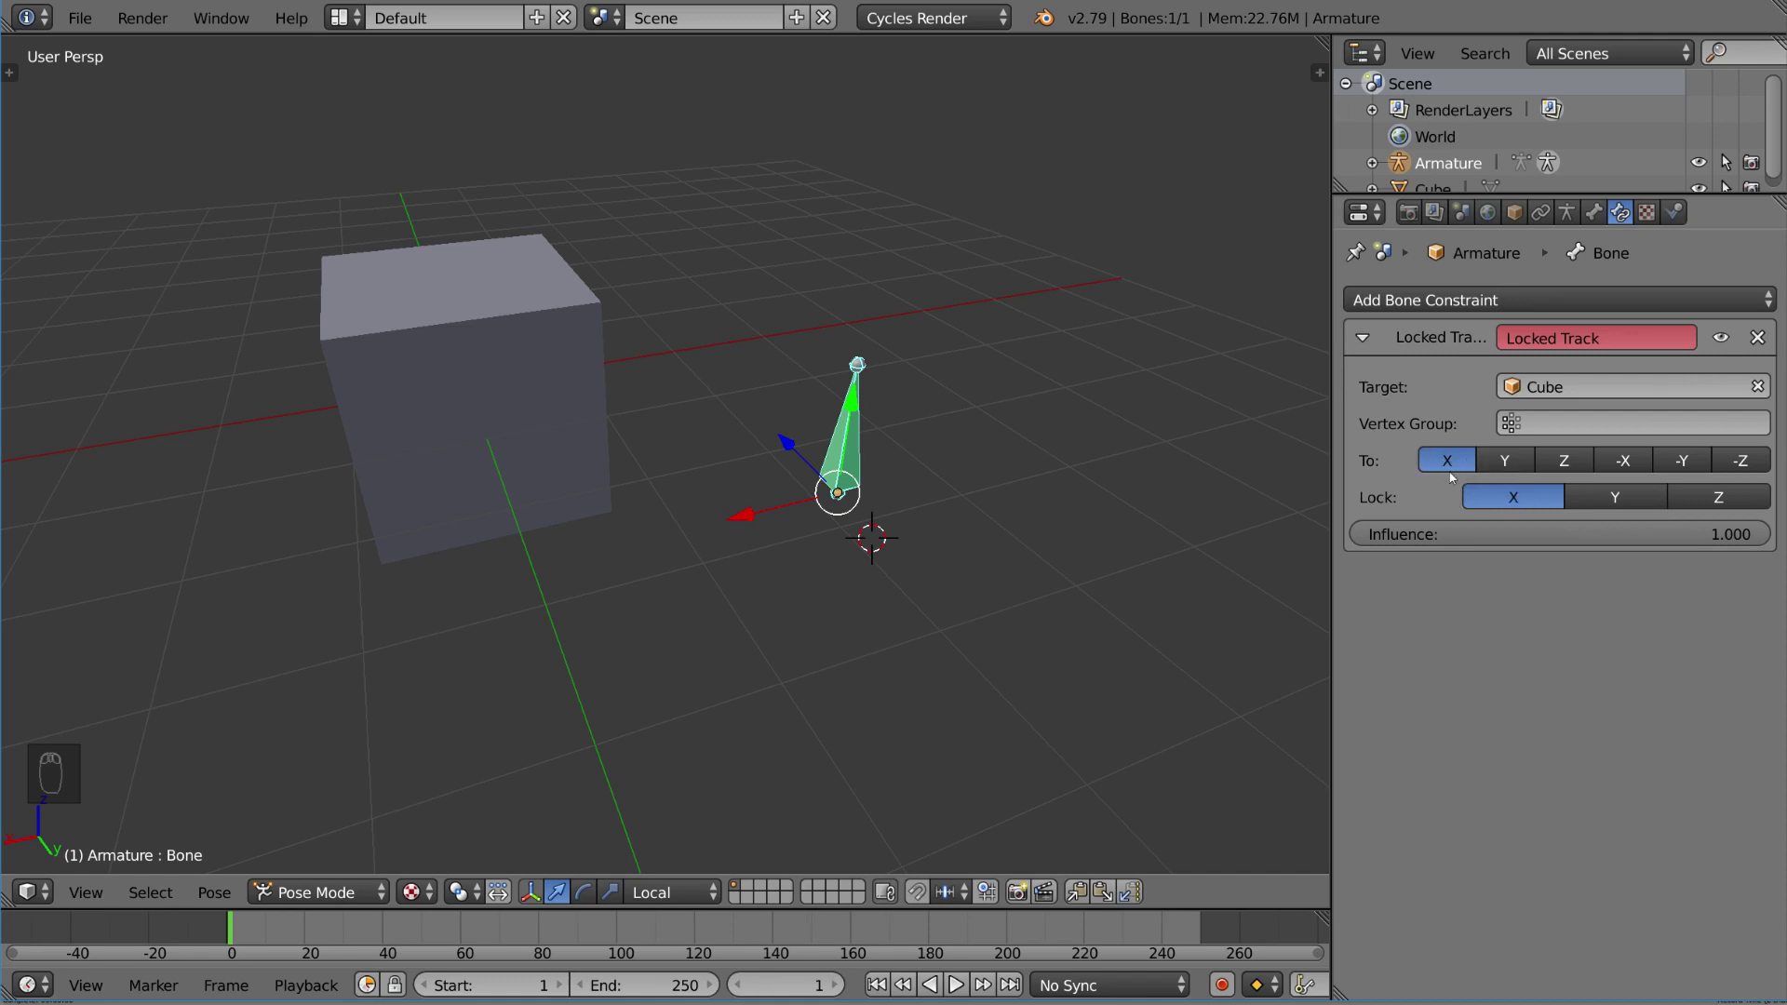
{"action": "left_click", "coordinate": [1618, 503]}
{"action": "middle_click_drag", "start_coordinate": [944, 466], "coordinate": [1073, 498]}
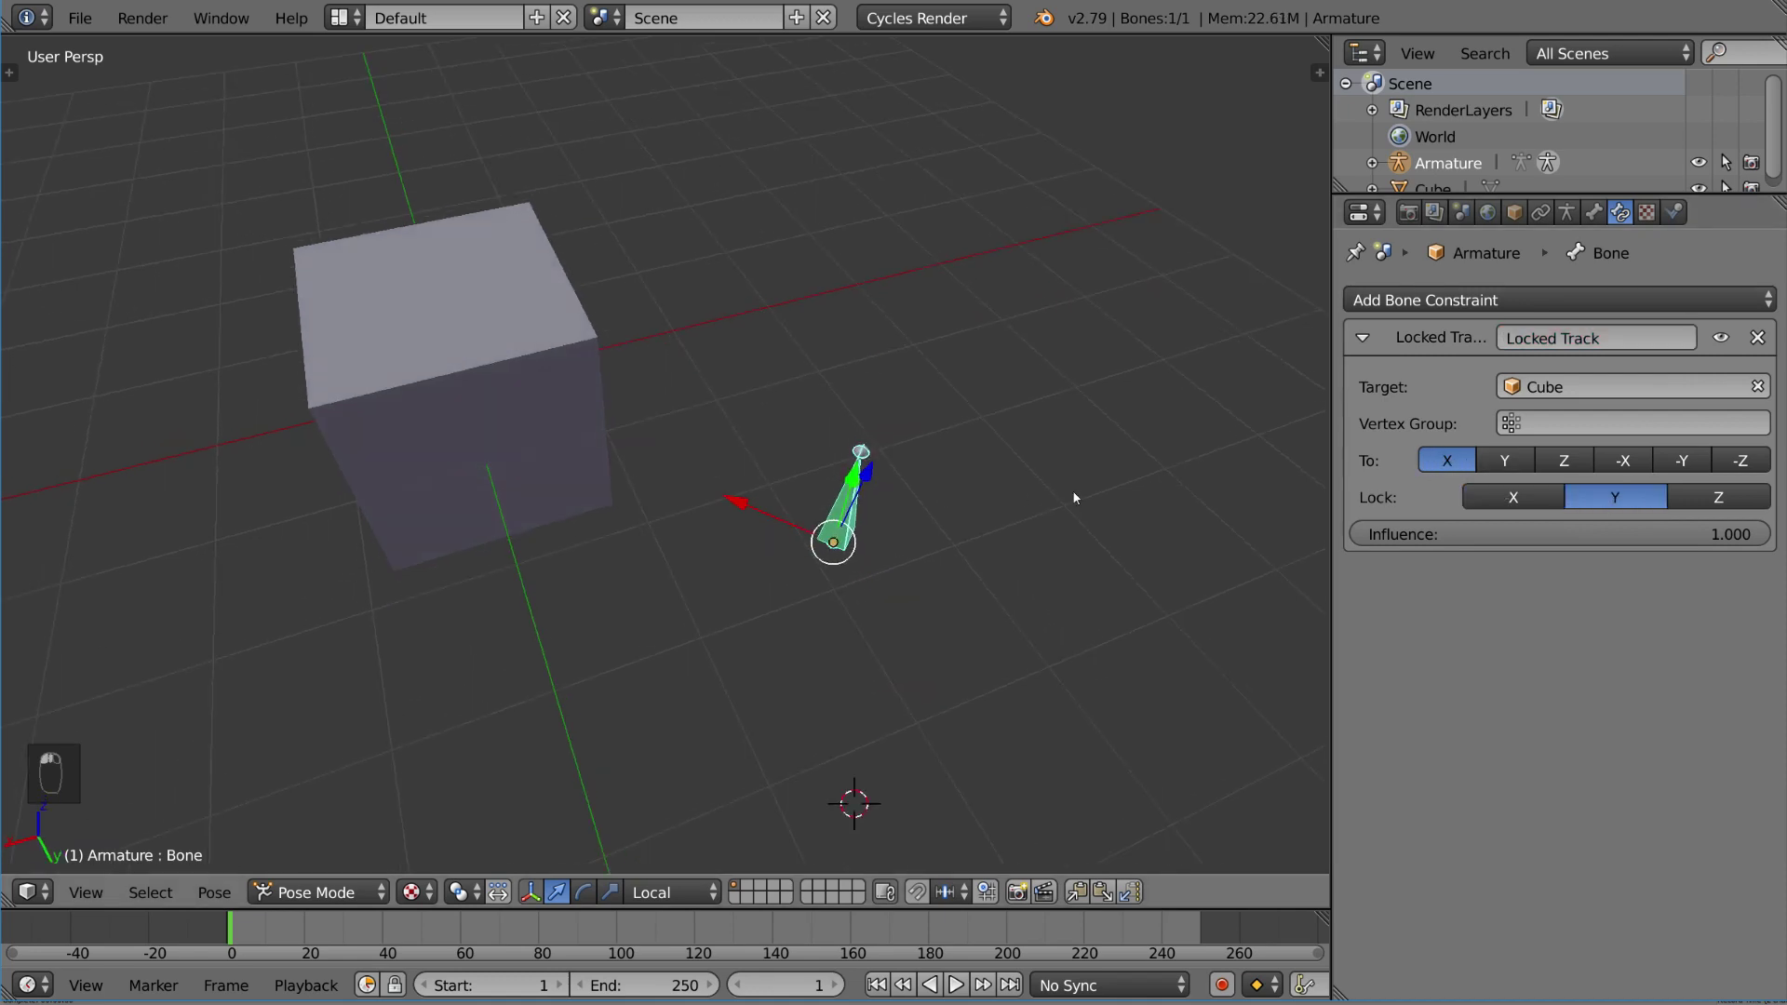
- Test the Y-locked tracking by moving the cube to the bone's other side, cancel the move, and reselect the bone
{"action": "right_click", "coordinate": [508, 484]}
{"action": "middle_click_drag", "start_coordinate": [508, 498], "coordinate": [517, 447]}
{"action": "key", "text": "g"}
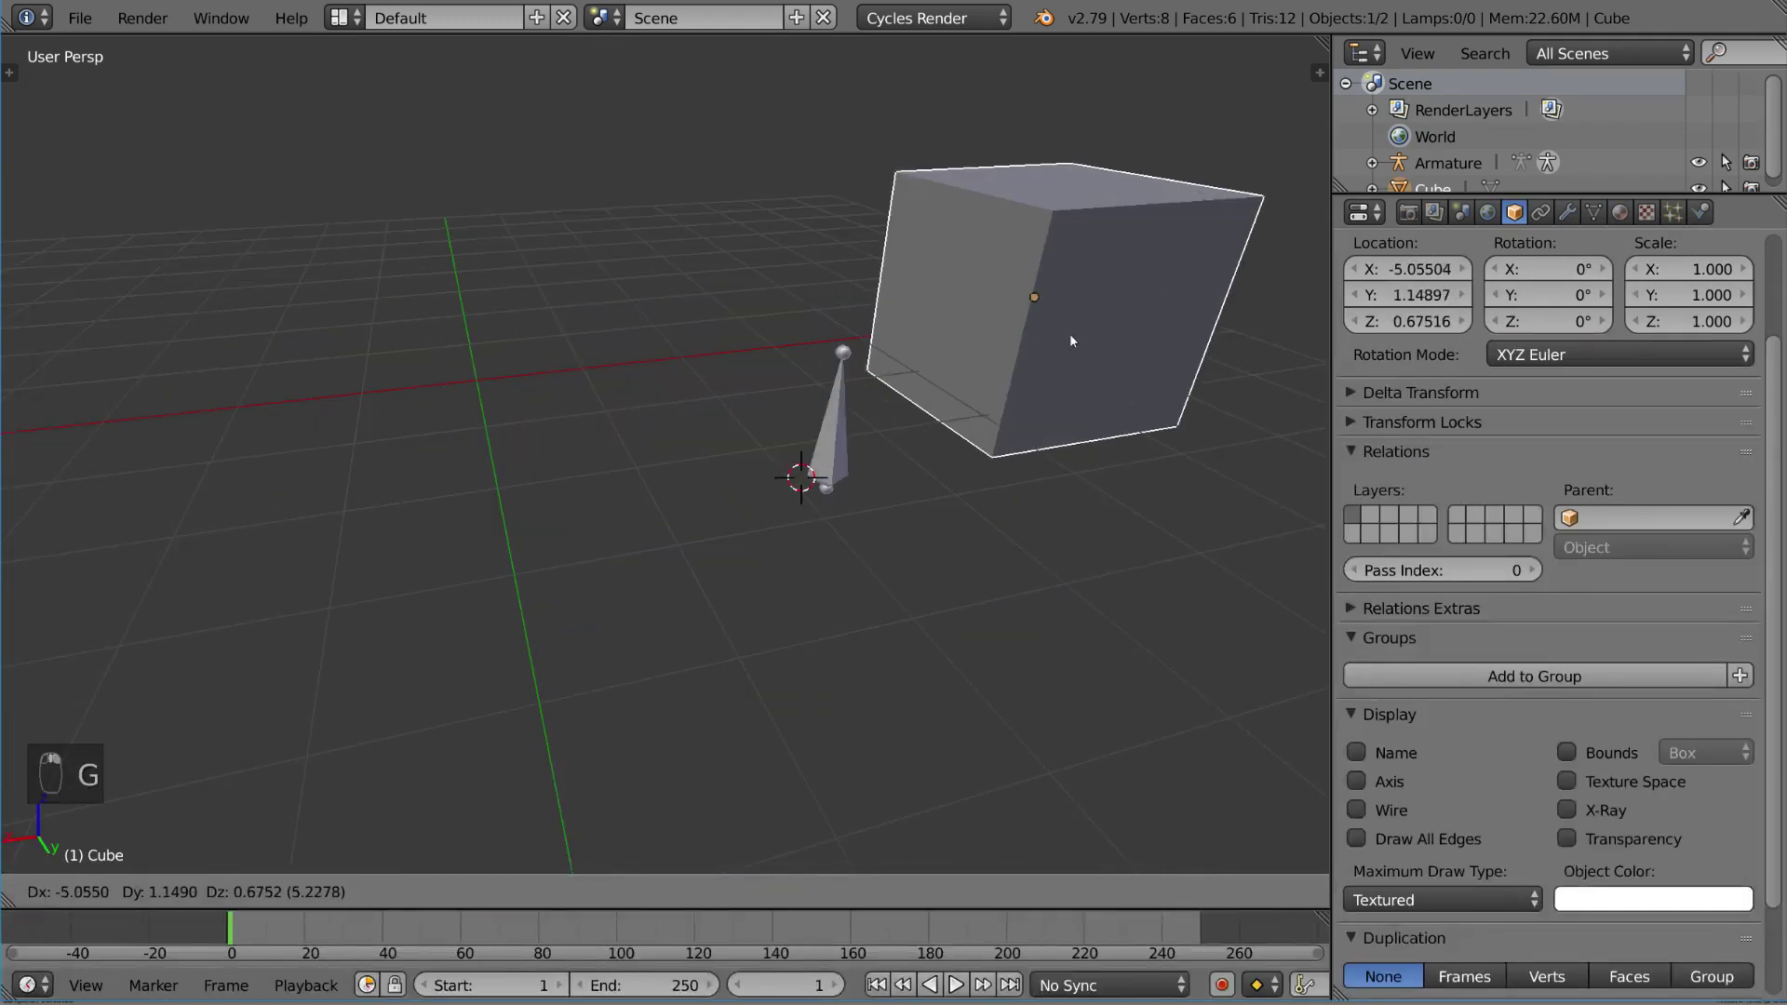
{"action": "right_click", "coordinate": [1118, 356]}
{"action": "right_click", "coordinate": [825, 479]}
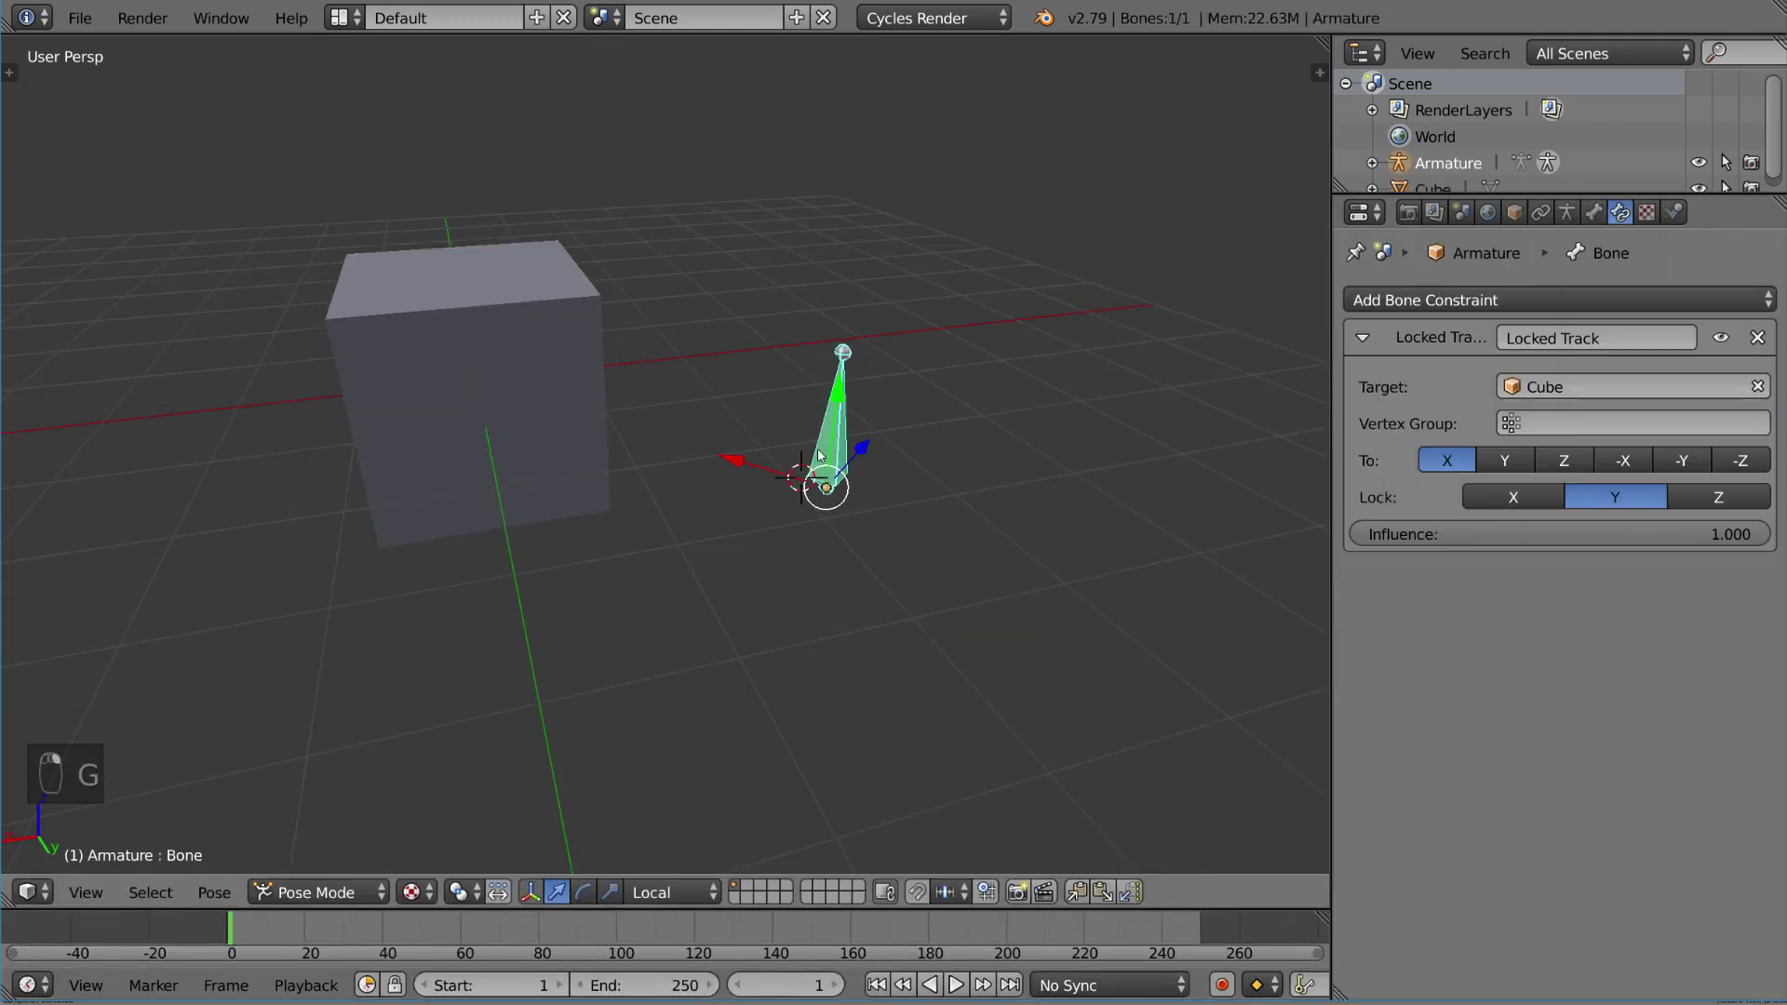
{"action": "middle_click_drag", "start_coordinate": [791, 493], "coordinate": [768, 550]}
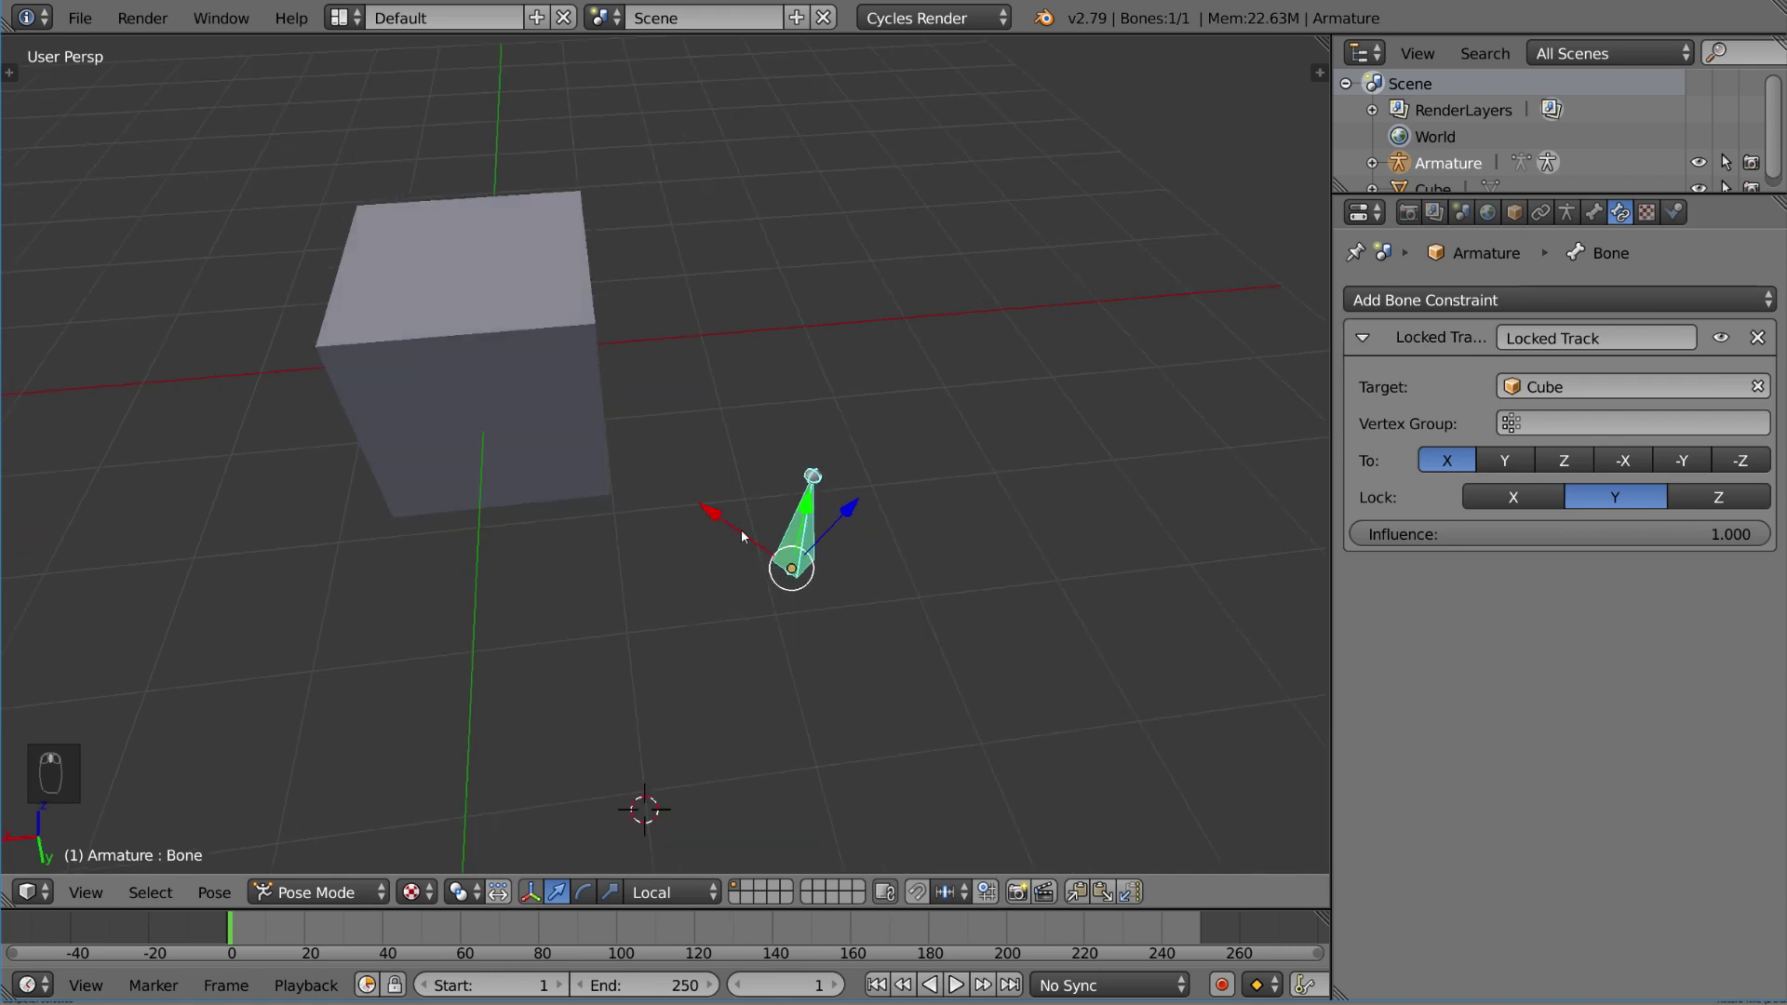
- Move the cube past the bone and back to about X -0.68, Y -0.45, Z 0.02
{"action": "right_click", "coordinate": [561, 443]}
{"action": "key", "text": "g"}
{"action": "left_click", "coordinate": [1050, 391]}
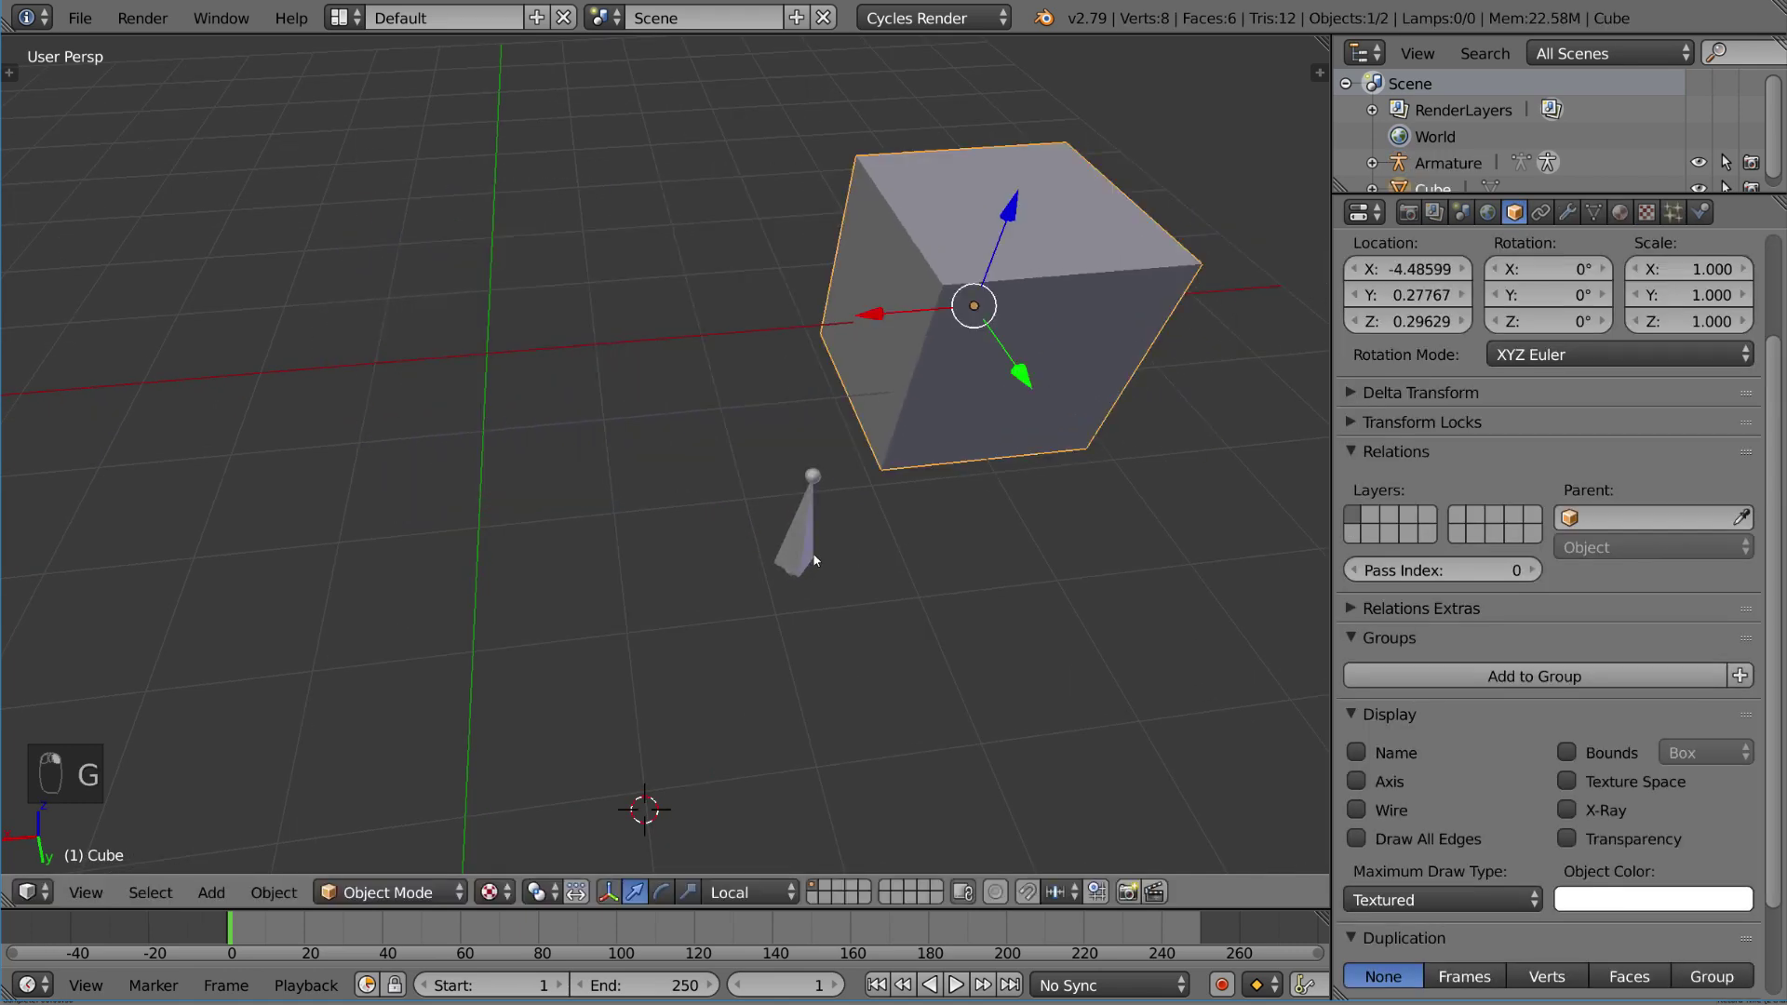
{"action": "right_click", "coordinate": [855, 481]}
{"action": "middle_click_drag", "start_coordinate": [856, 481], "coordinate": [933, 447]}
{"action": "right_click", "coordinate": [930, 419]}
{"action": "key", "text": "g"}
{"action": "left_click", "coordinate": [595, 404]}
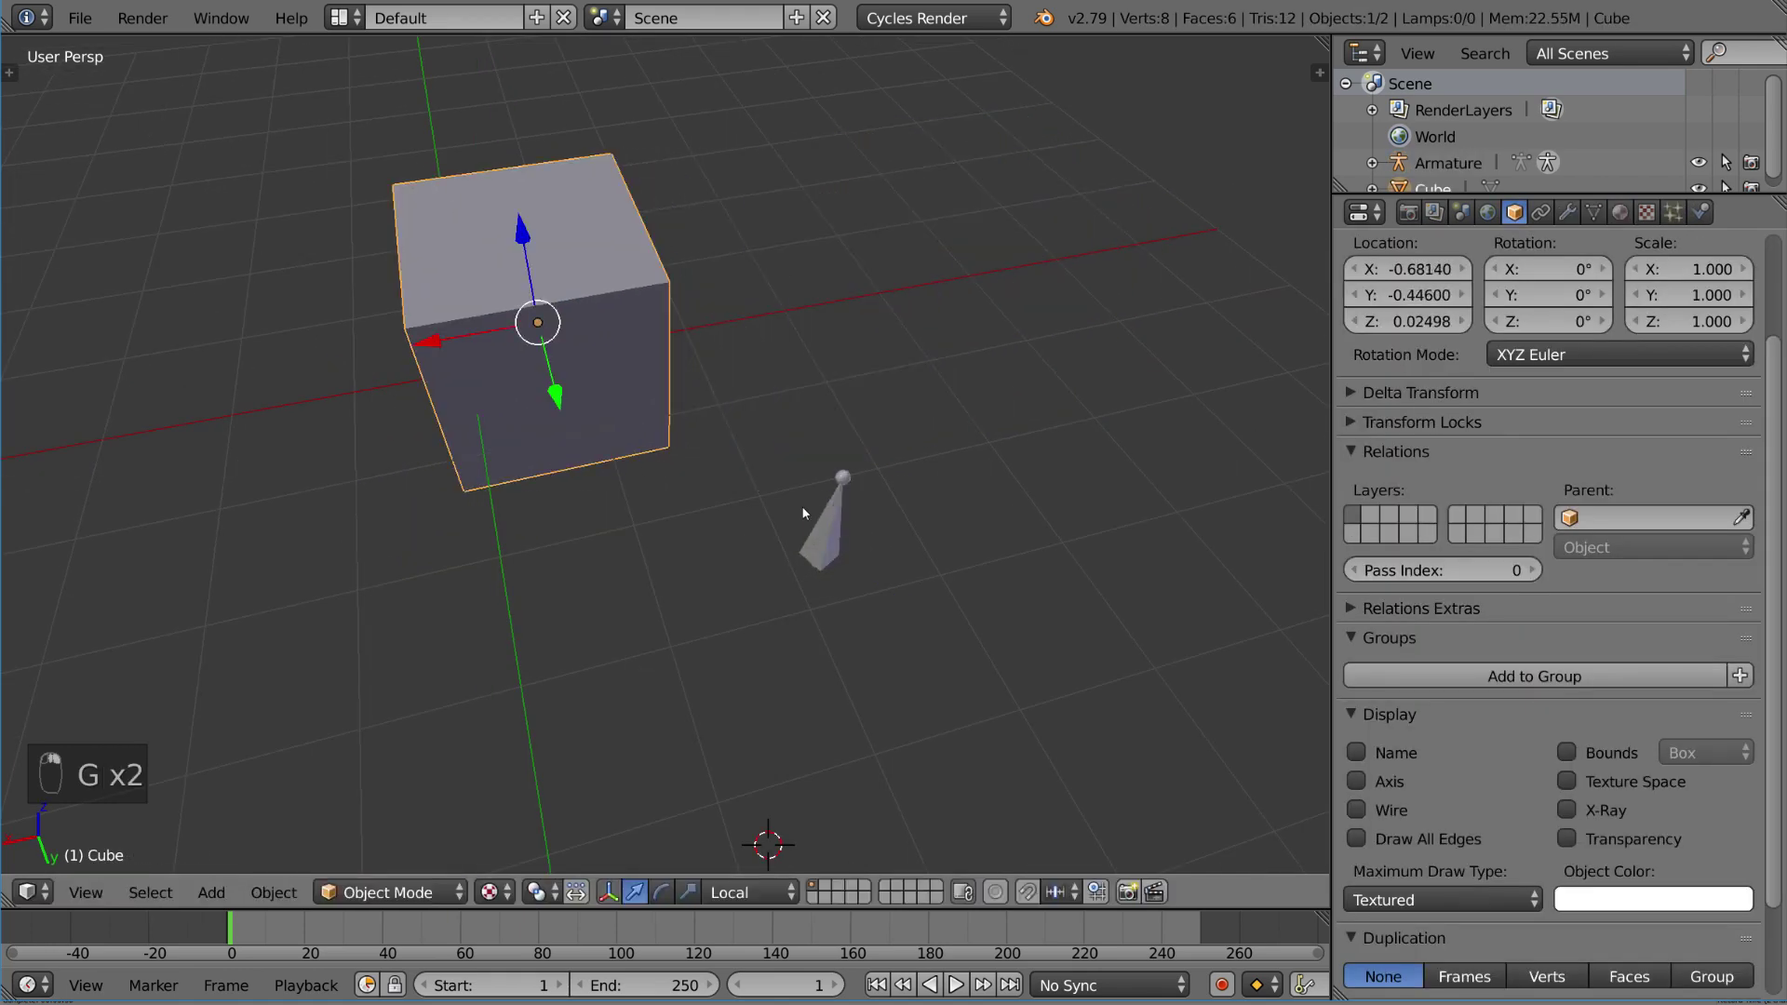
- Change the lock axis of the bone's Locked Track constraint to Z
{"action": "right_click", "coordinate": [845, 476]}
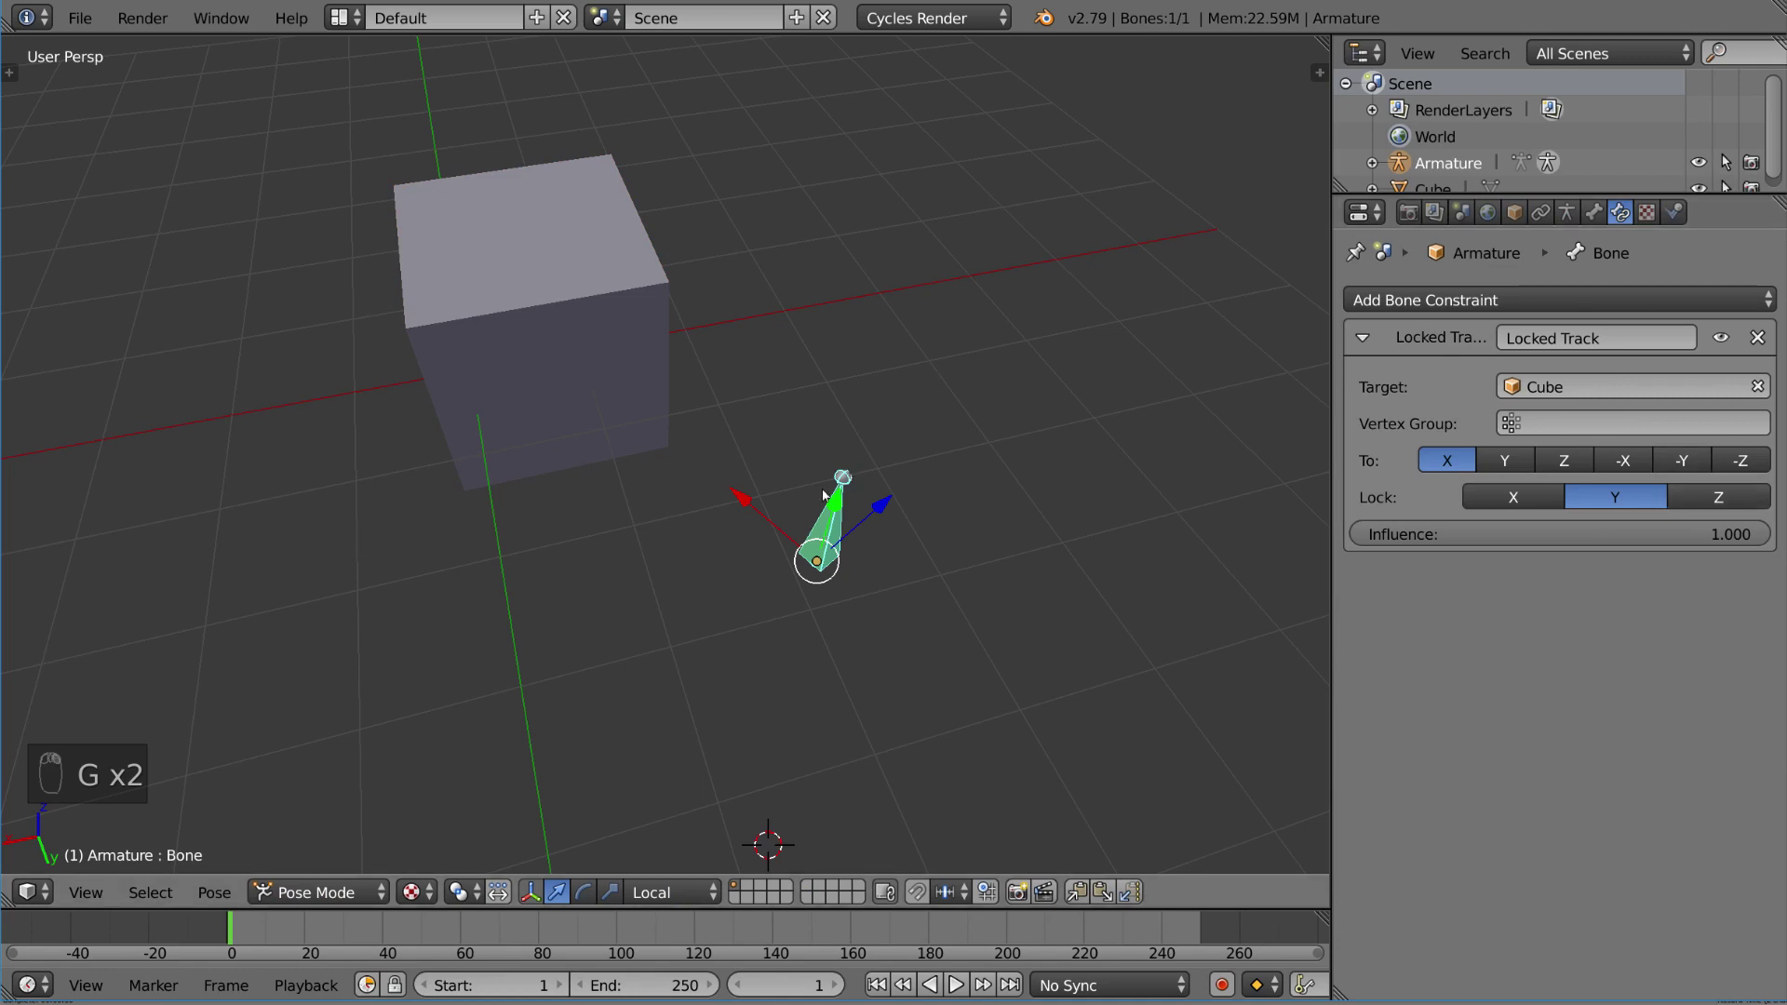
{"action": "middle_click_drag", "start_coordinate": [1164, 484], "coordinate": [1164, 450]}
{"action": "left_click", "coordinate": [1711, 499]}
- Test the Z-locked tracking by moving the cube in several directions from different viewpoints, cancelling every move
{"action": "right_click", "coordinate": [668, 351]}
{"action": "middle_click_drag", "start_coordinate": [668, 351], "coordinate": [618, 299]}
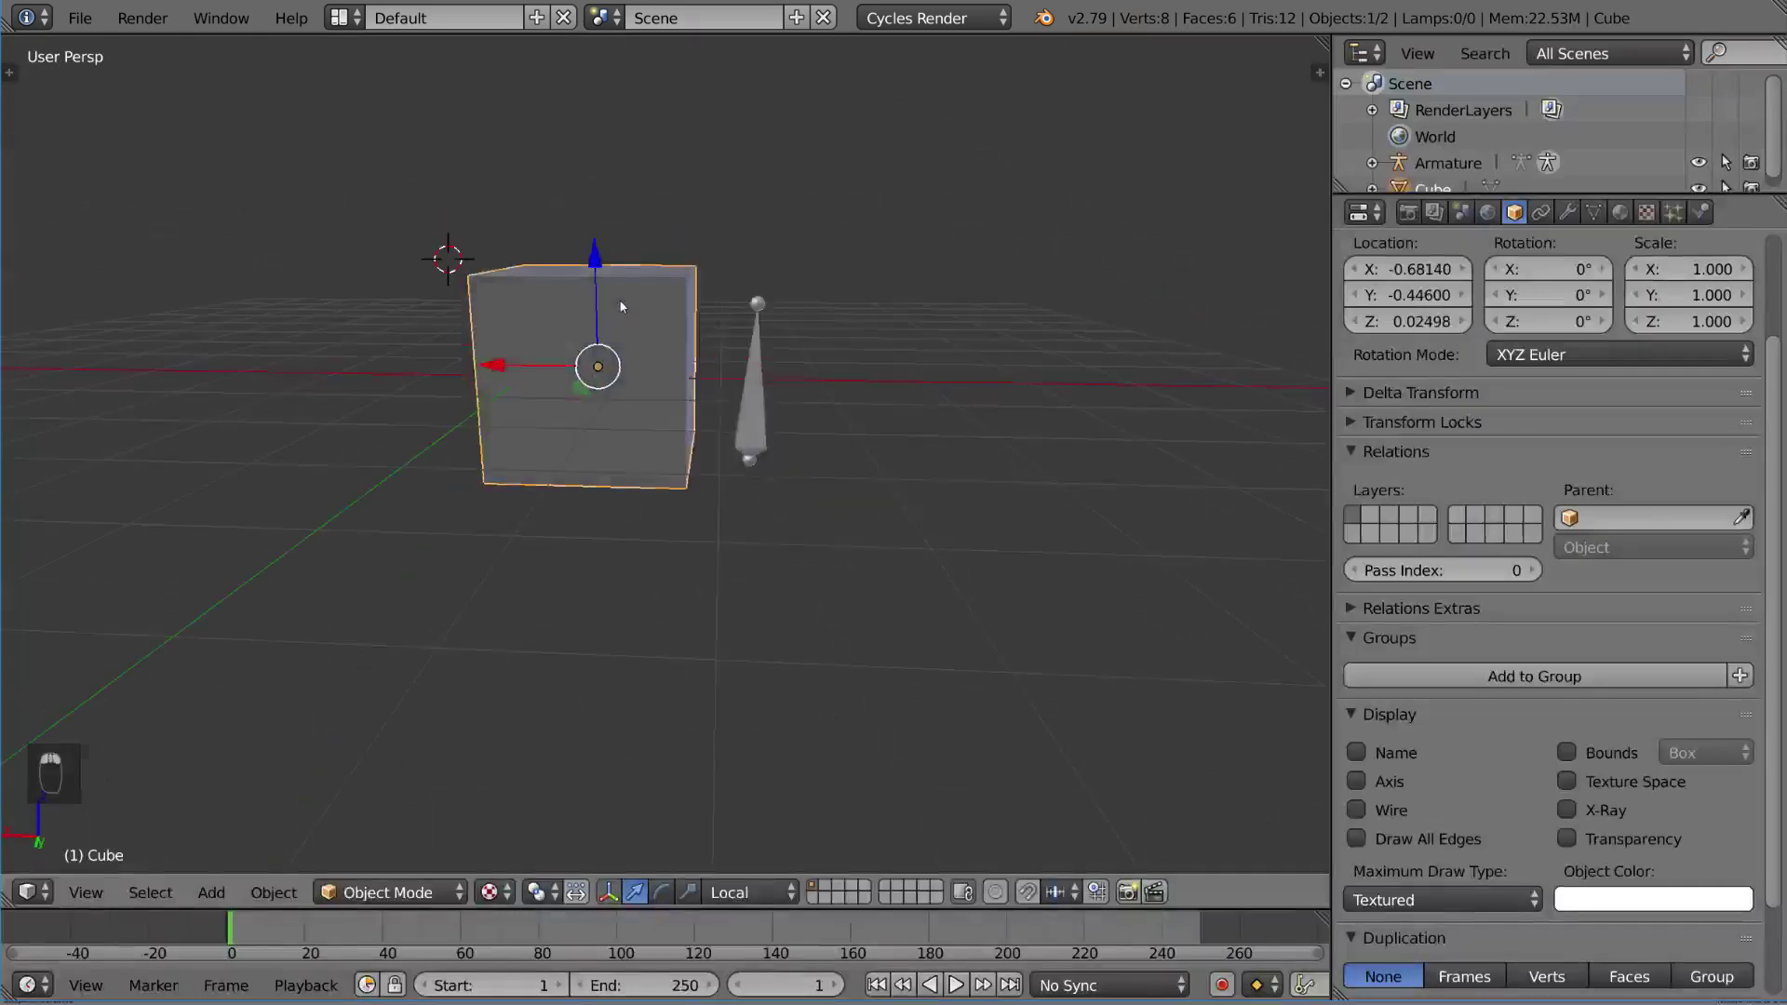
{"action": "key", "text": "g"}
{"action": "right_click", "coordinate": [596, 112]}
{"action": "middle_click_drag", "start_coordinate": [707, 177], "coordinate": [870, 212]}
{"action": "key", "text": "g"}
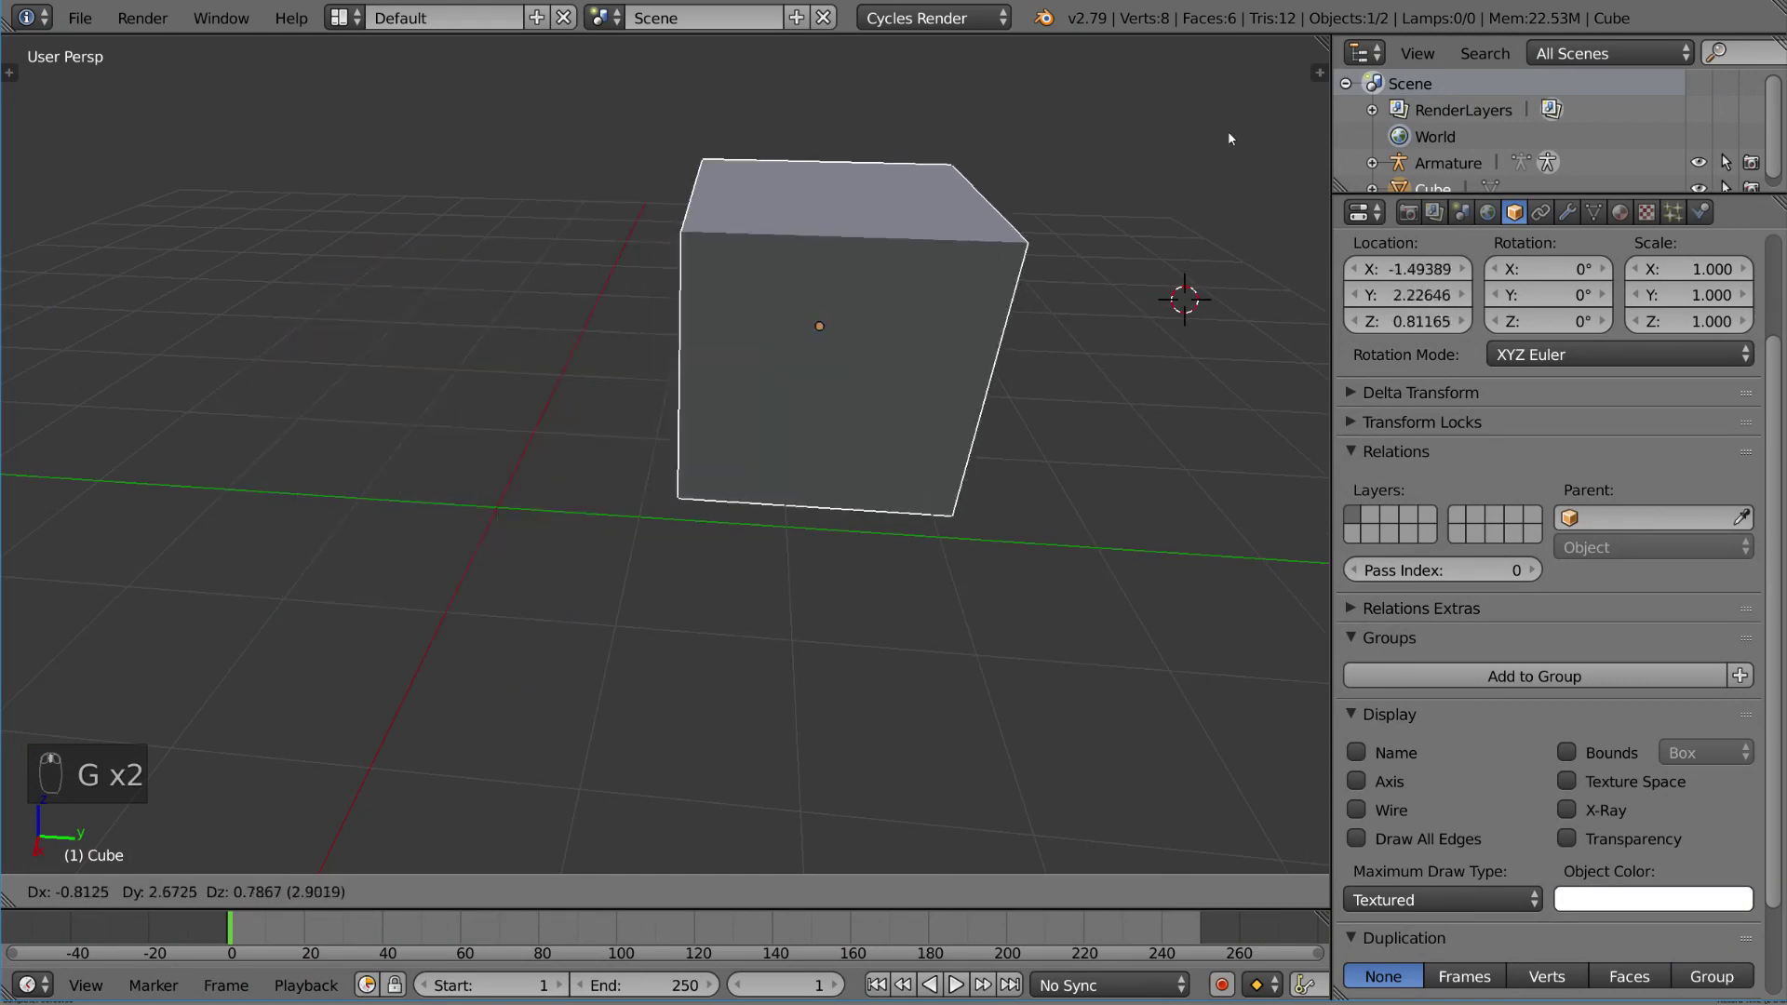
{"action": "right_click", "coordinate": [622, 361]}
{"action": "key", "text": "g"}
{"action": "middle_click_drag", "start_coordinate": [622, 361], "coordinate": [654, 121]}
{"action": "right_click", "coordinate": [772, 399]}
{"action": "key", "text": "g"}
{"action": "right_click", "coordinate": [652, 306]}
{"action": "middle_click_drag", "start_coordinate": [652, 305], "coordinate": [949, 403]}
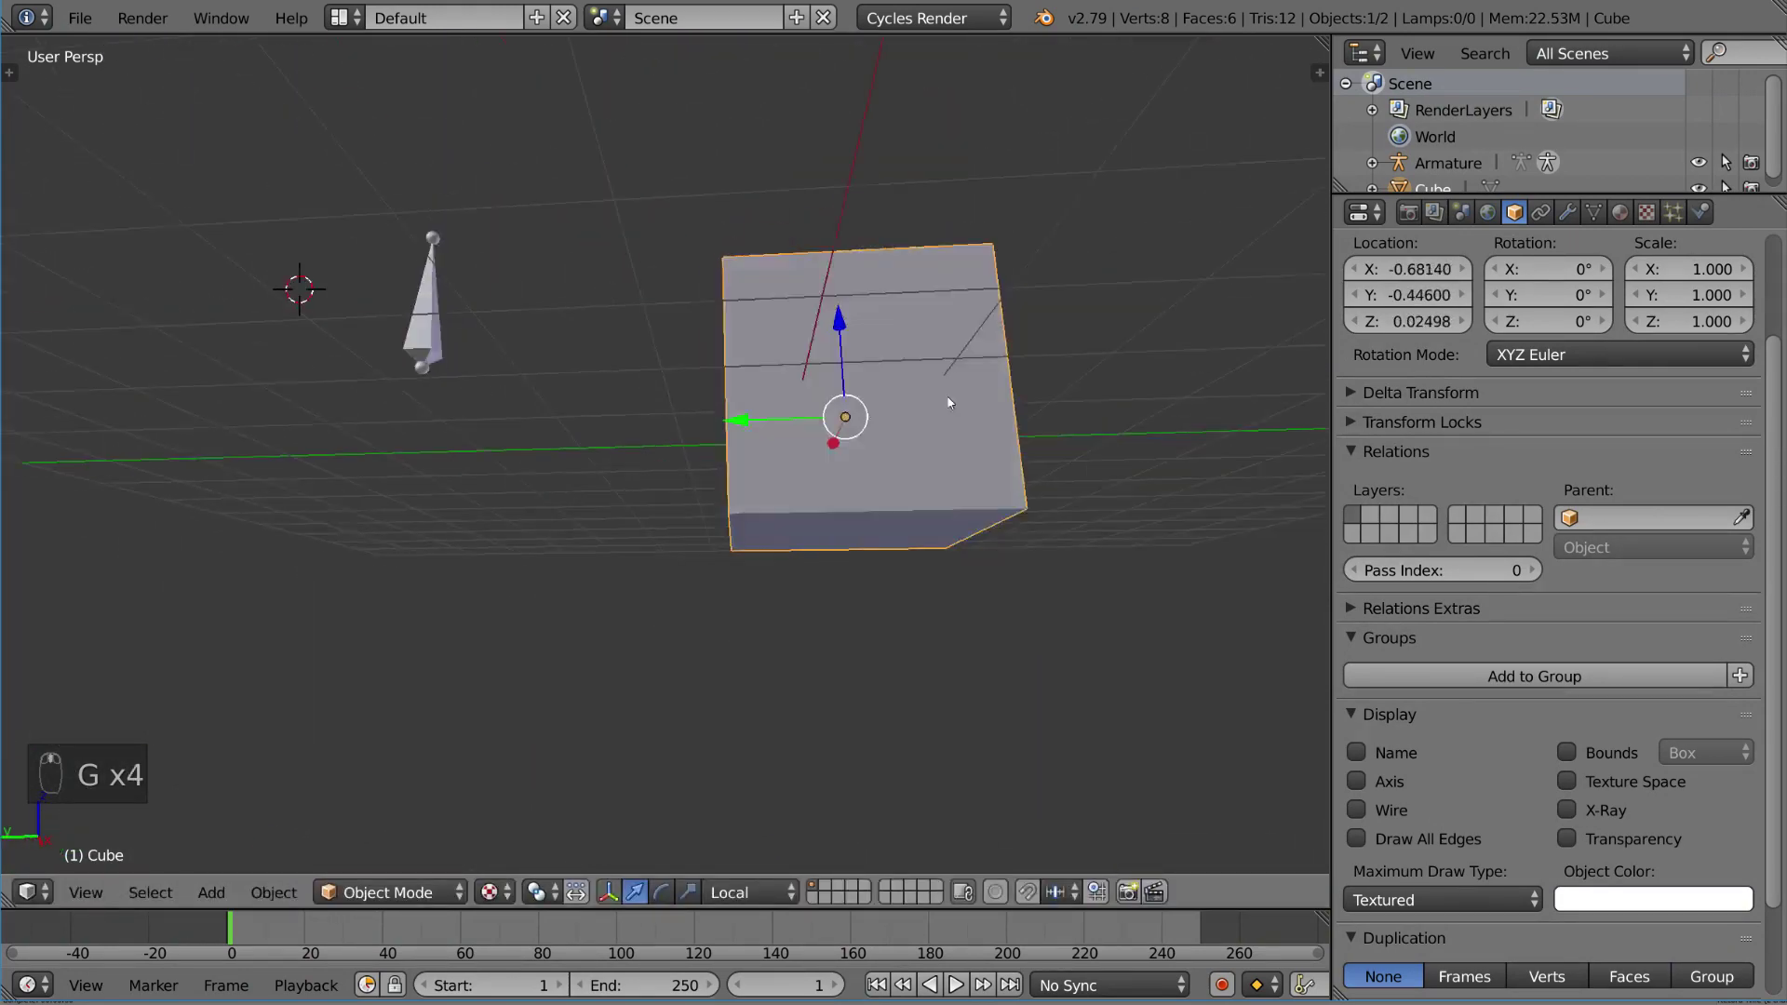
{"action": "key", "text": "g"}
{"action": "right_click", "coordinate": [796, 377]}
{"action": "middle_click_drag", "start_coordinate": [795, 377], "coordinate": [977, 391]}
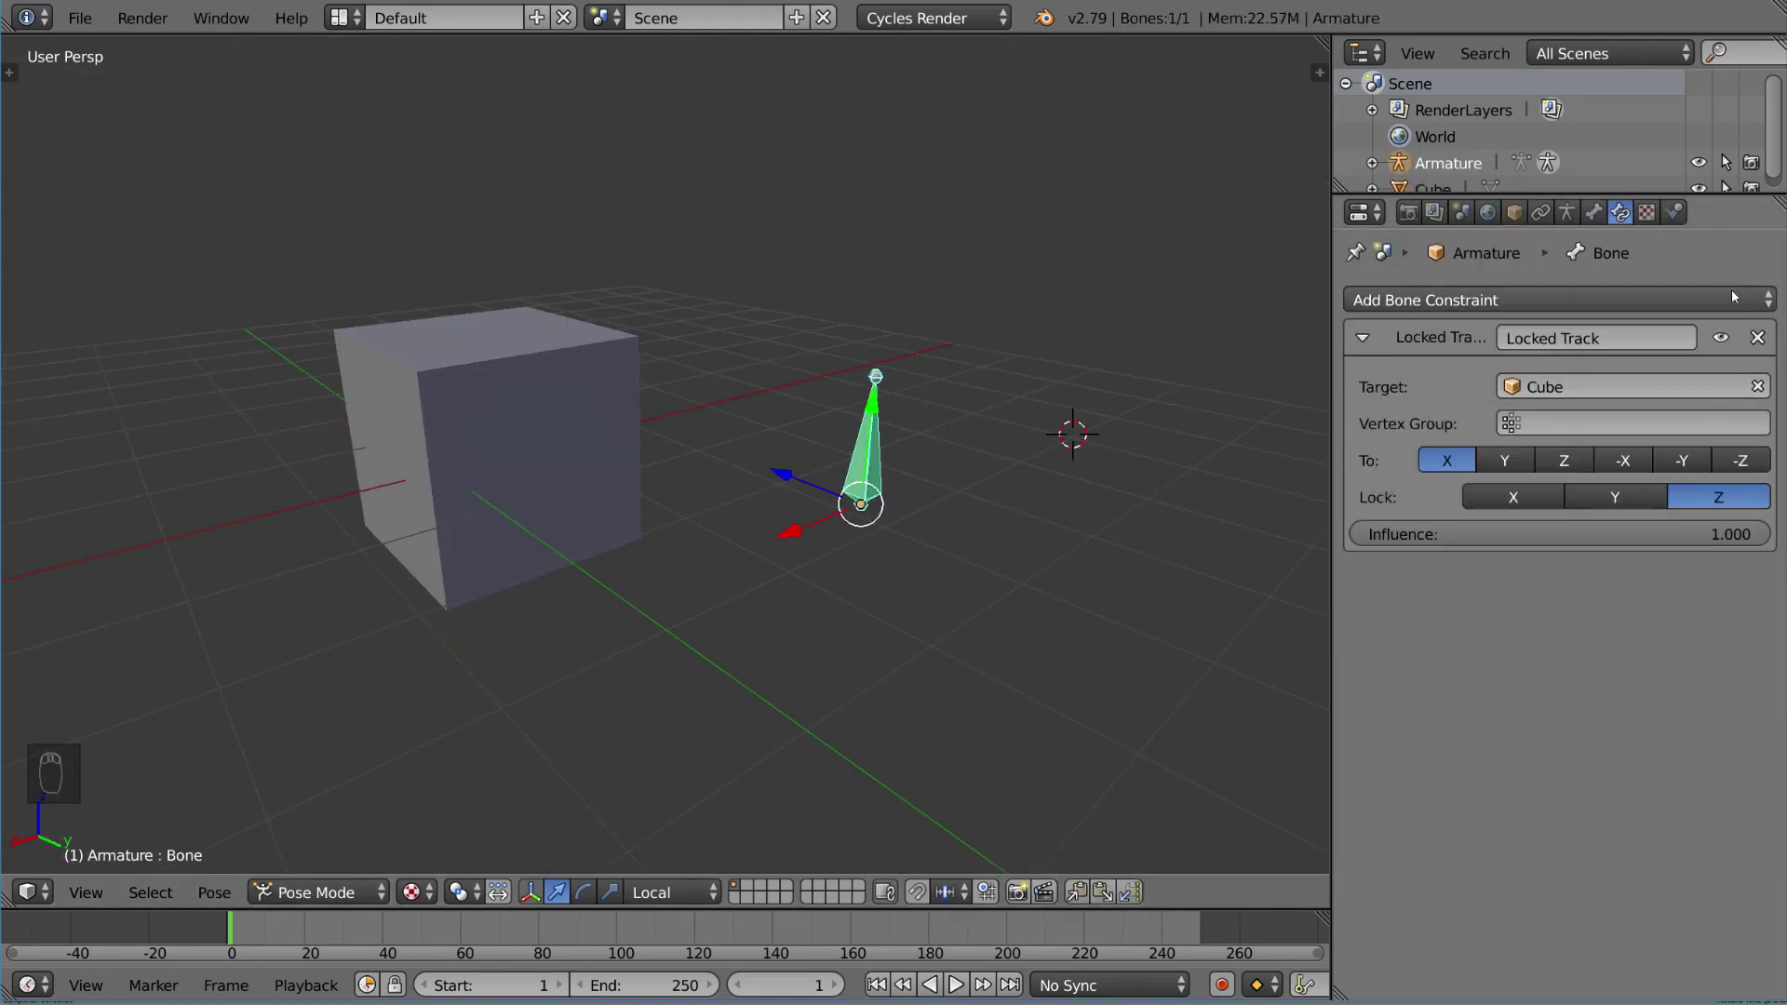
- Replace the bone's Locked Track constraint with a Clamp To constraint and try to pick the cube as its target
{"action": "left_click", "coordinate": [1756, 338]}
{"action": "left_click", "coordinate": [1750, 300]}
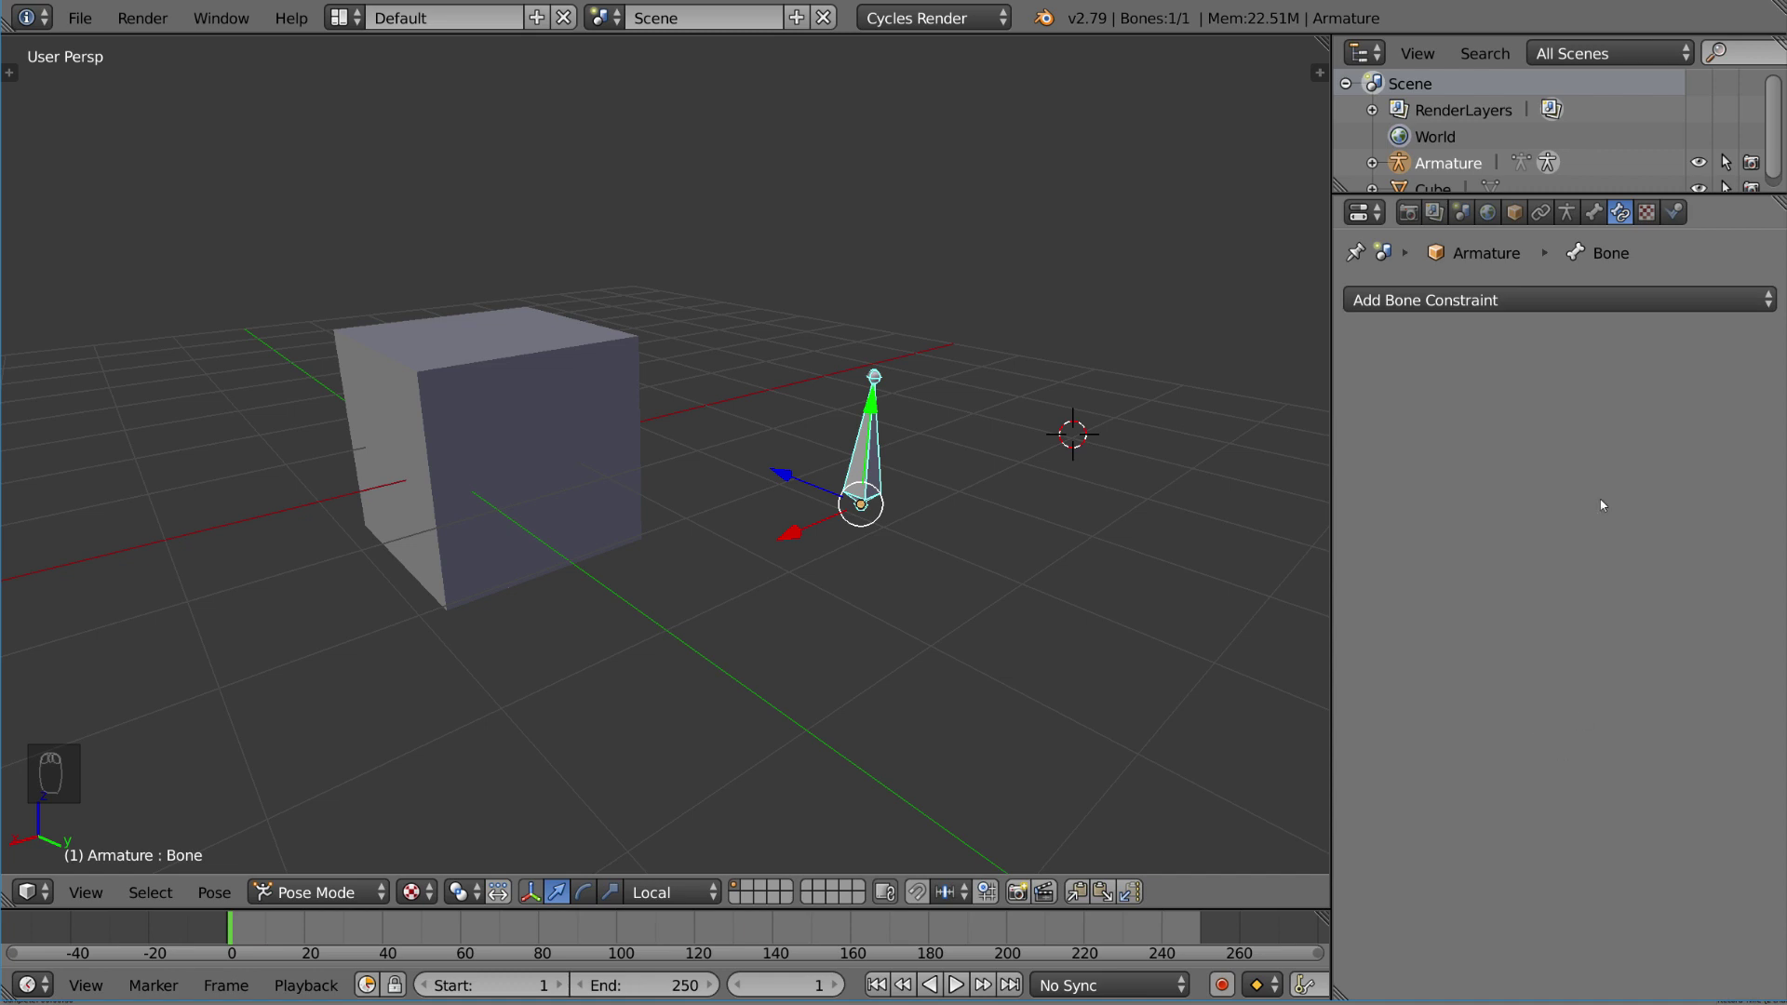
{"action": "left_click", "coordinate": [1571, 303]}
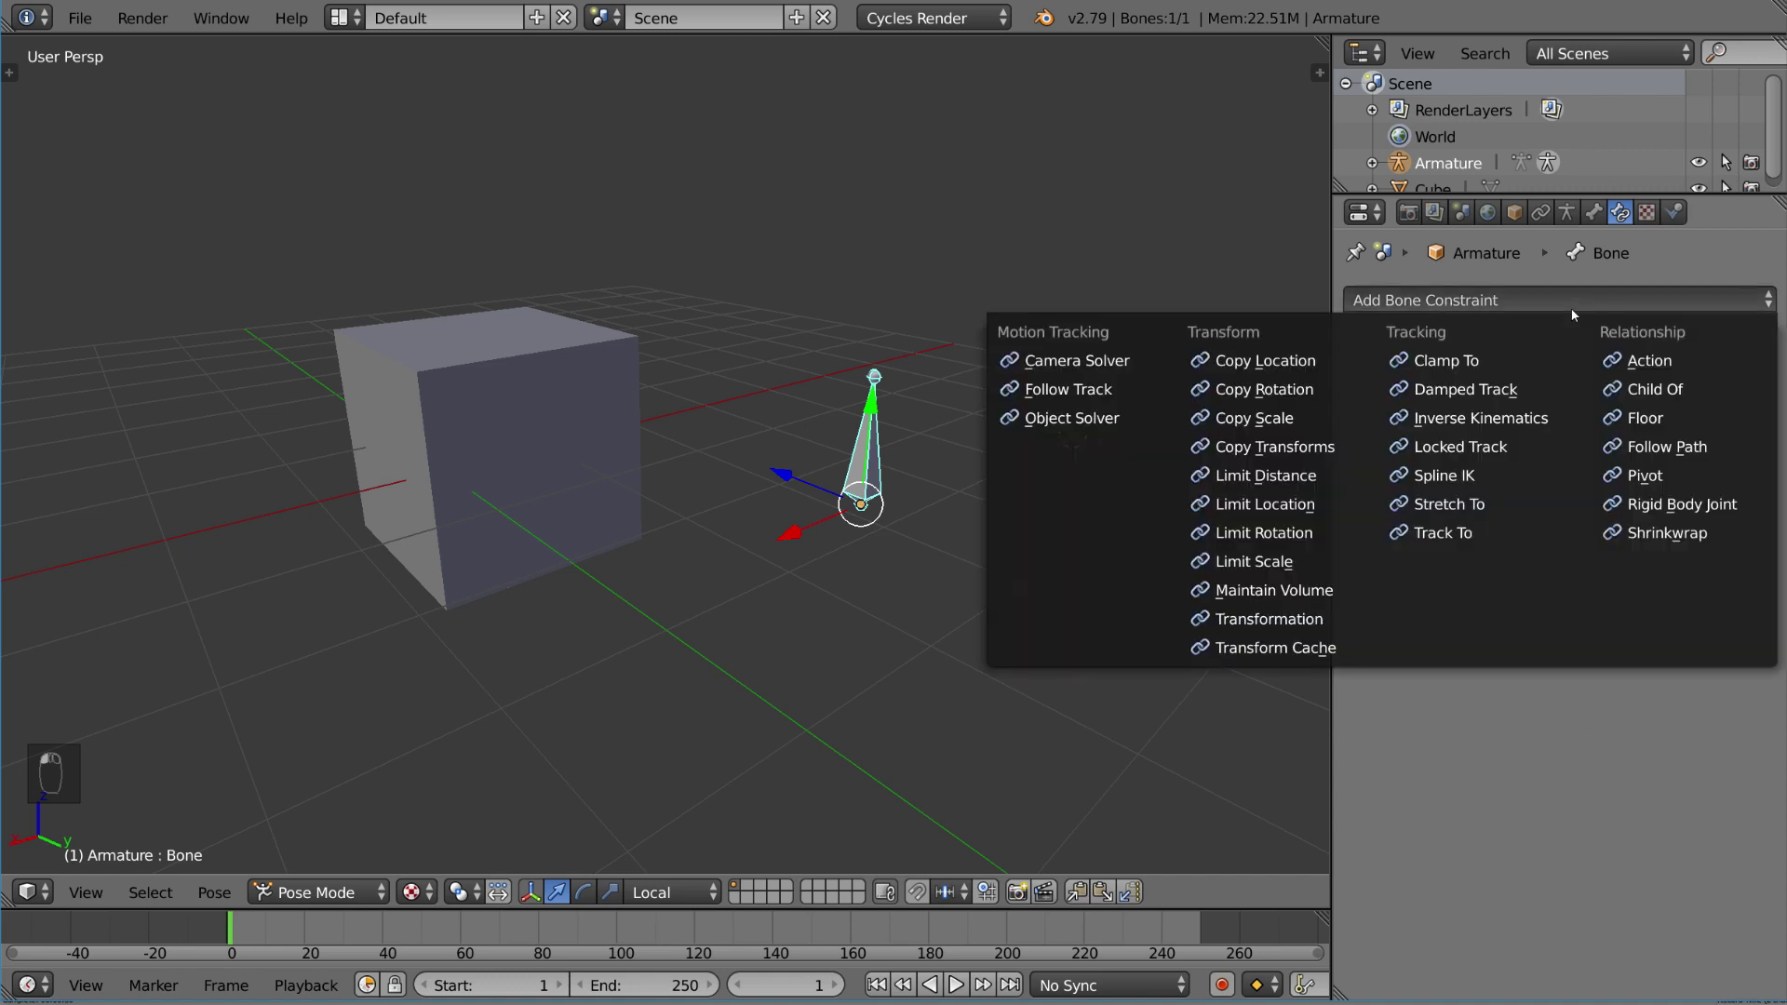
{"action": "left_click", "coordinate": [1505, 360]}
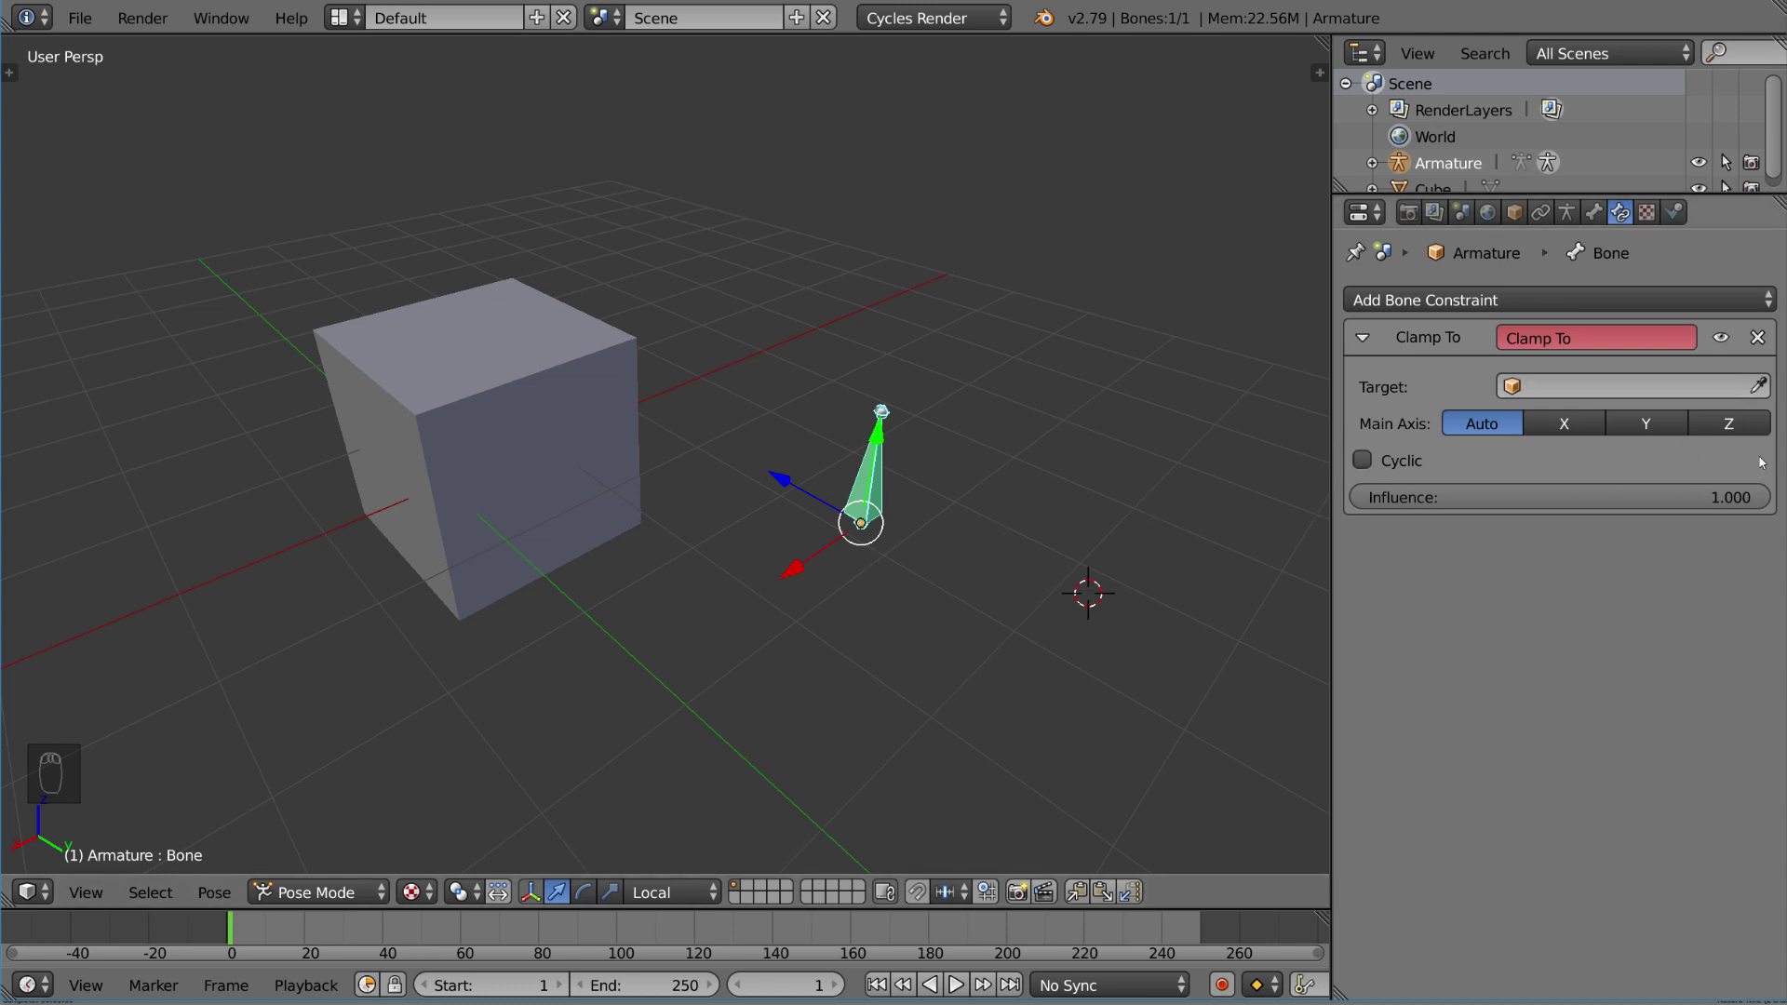
{"action": "left_click", "coordinate": [568, 408]}
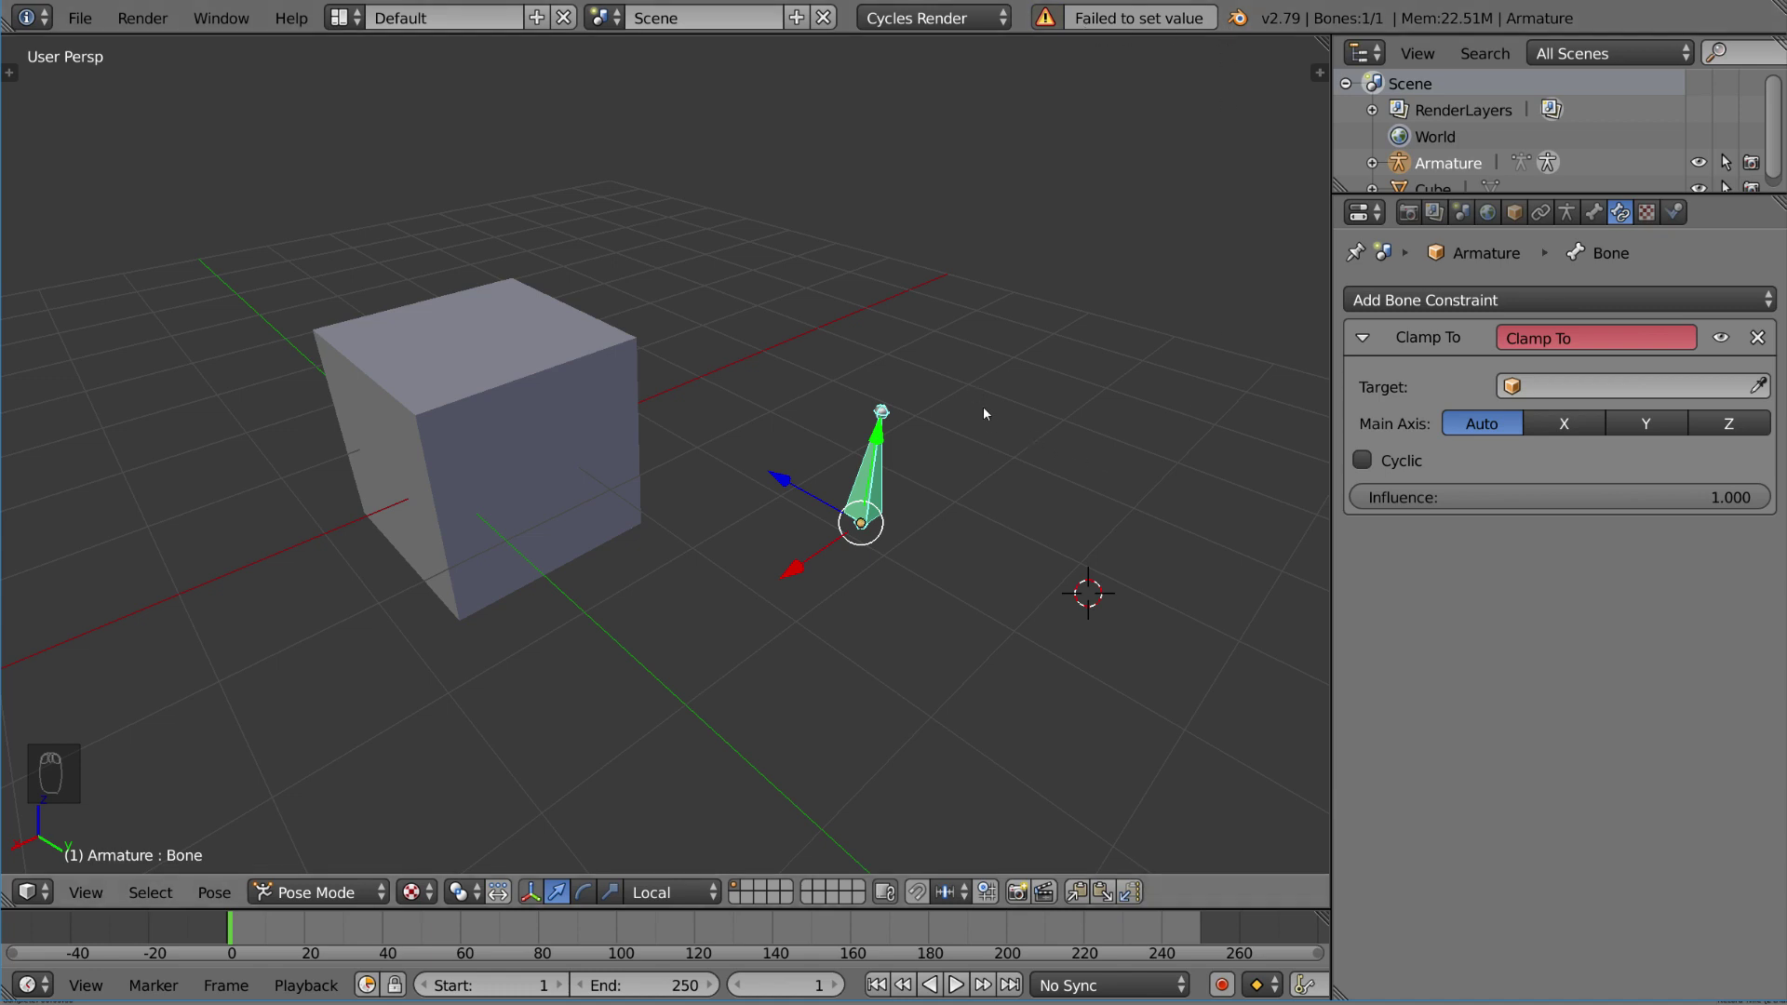
- Add a Bezier curve to the scene and make it the target of the bone's Clamp To constraint
{"action": "key", "text": "shift+a"}
{"action": "mouse_move", "coordinate": [985, 452]}
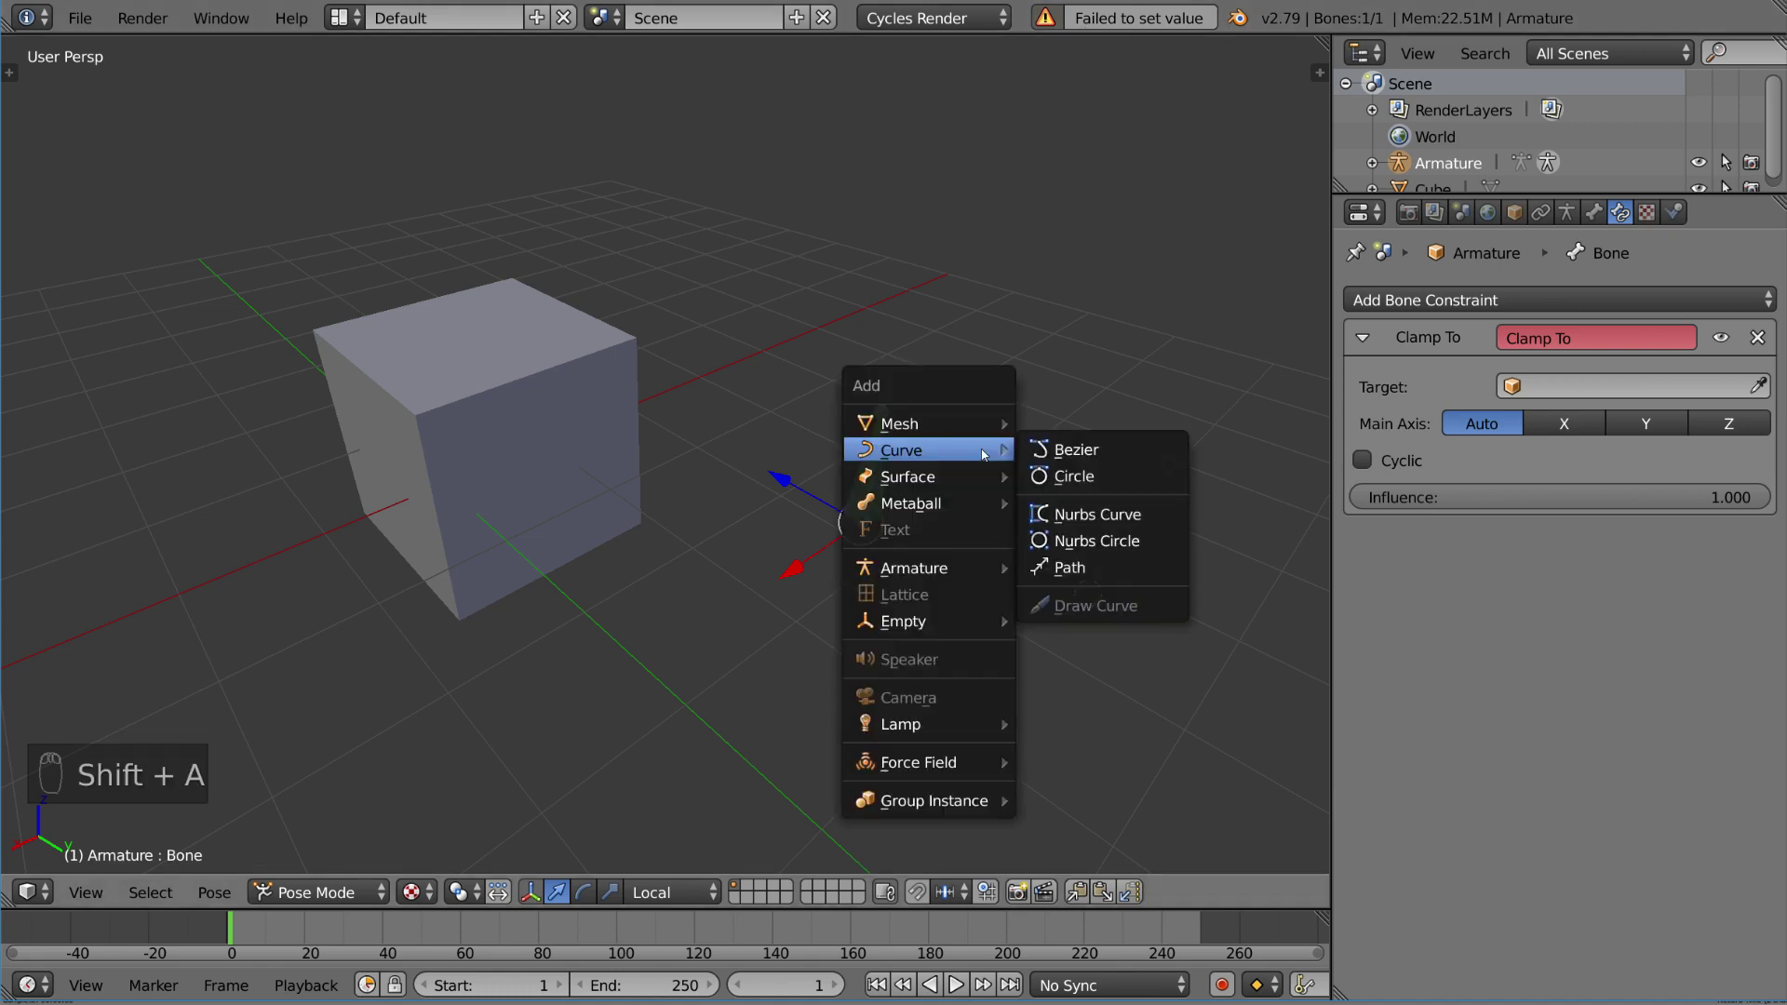
{"action": "left_click", "coordinate": [1052, 450]}
{"action": "right_click", "coordinate": [873, 484]}
{"action": "key", "text": "ctrl+Tab"}
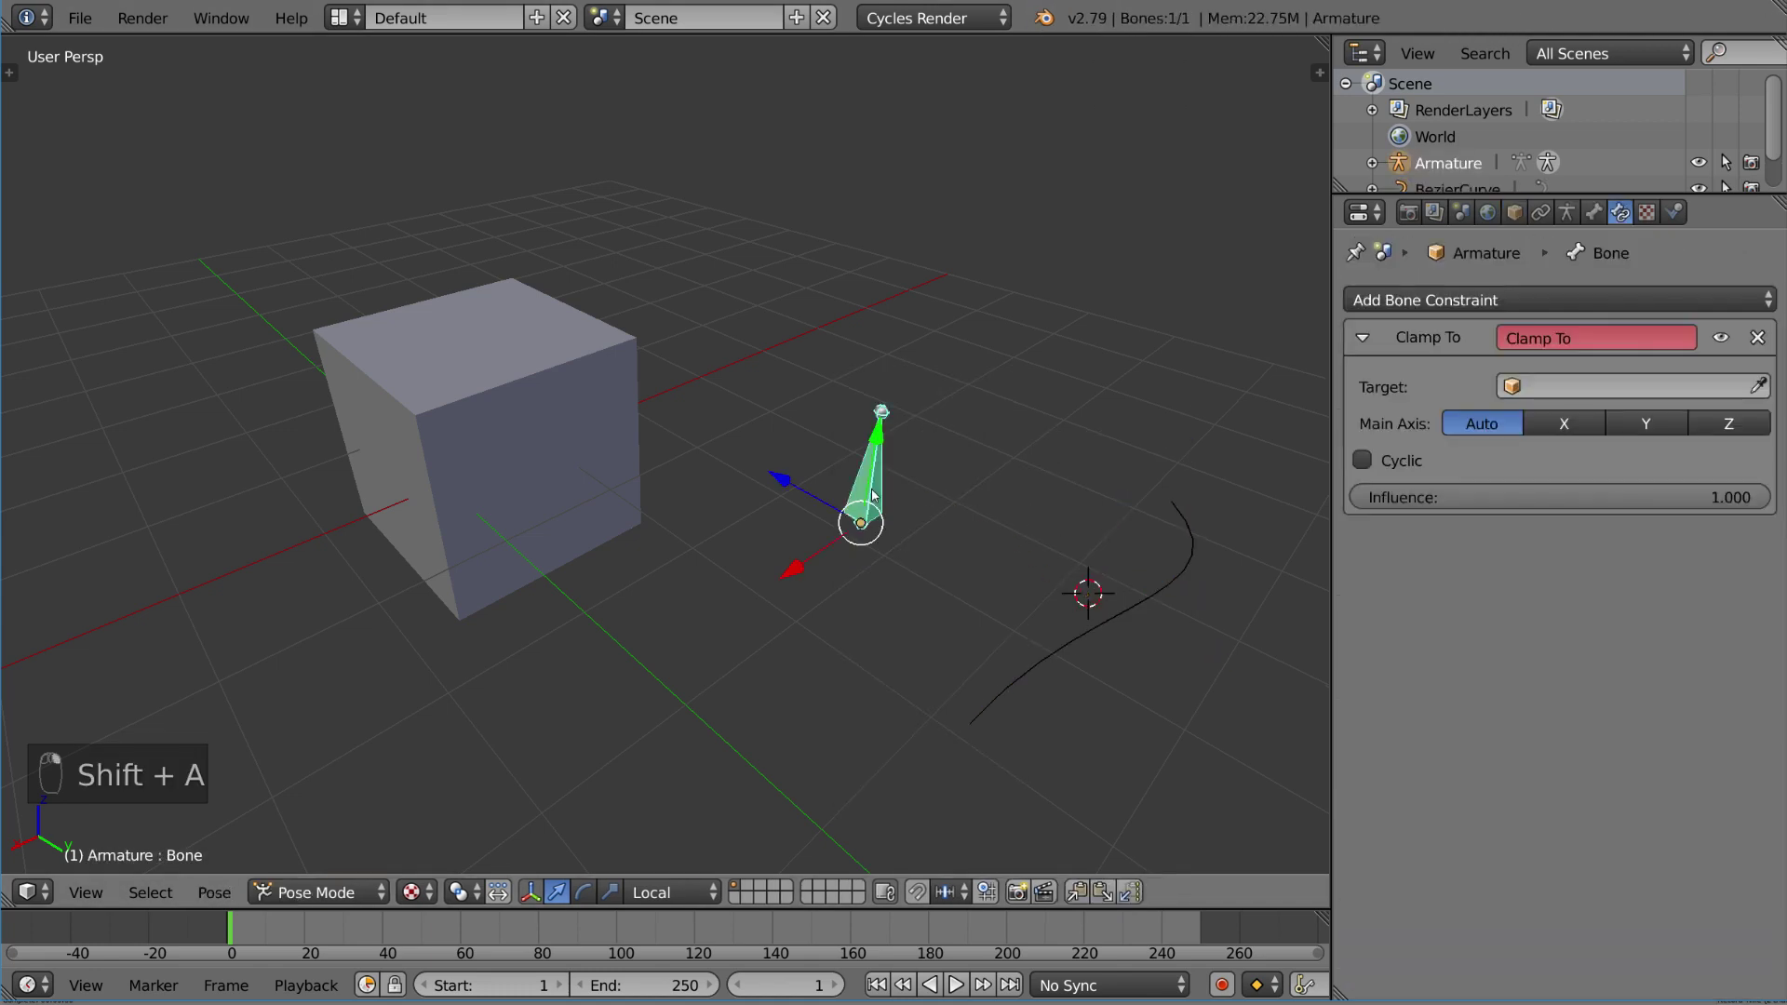
{"action": "left_click", "coordinate": [1172, 581]}
- Test the Clamp To constraint by moving the bone back and forth along the Bezier curve, leaving it at one end
{"action": "middle_click_drag", "start_coordinate": [1173, 582], "coordinate": [1141, 630]}
{"action": "key", "text": "g"}
{"action": "left_click", "coordinate": [1131, 571]}
{"action": "key", "text": "g"}
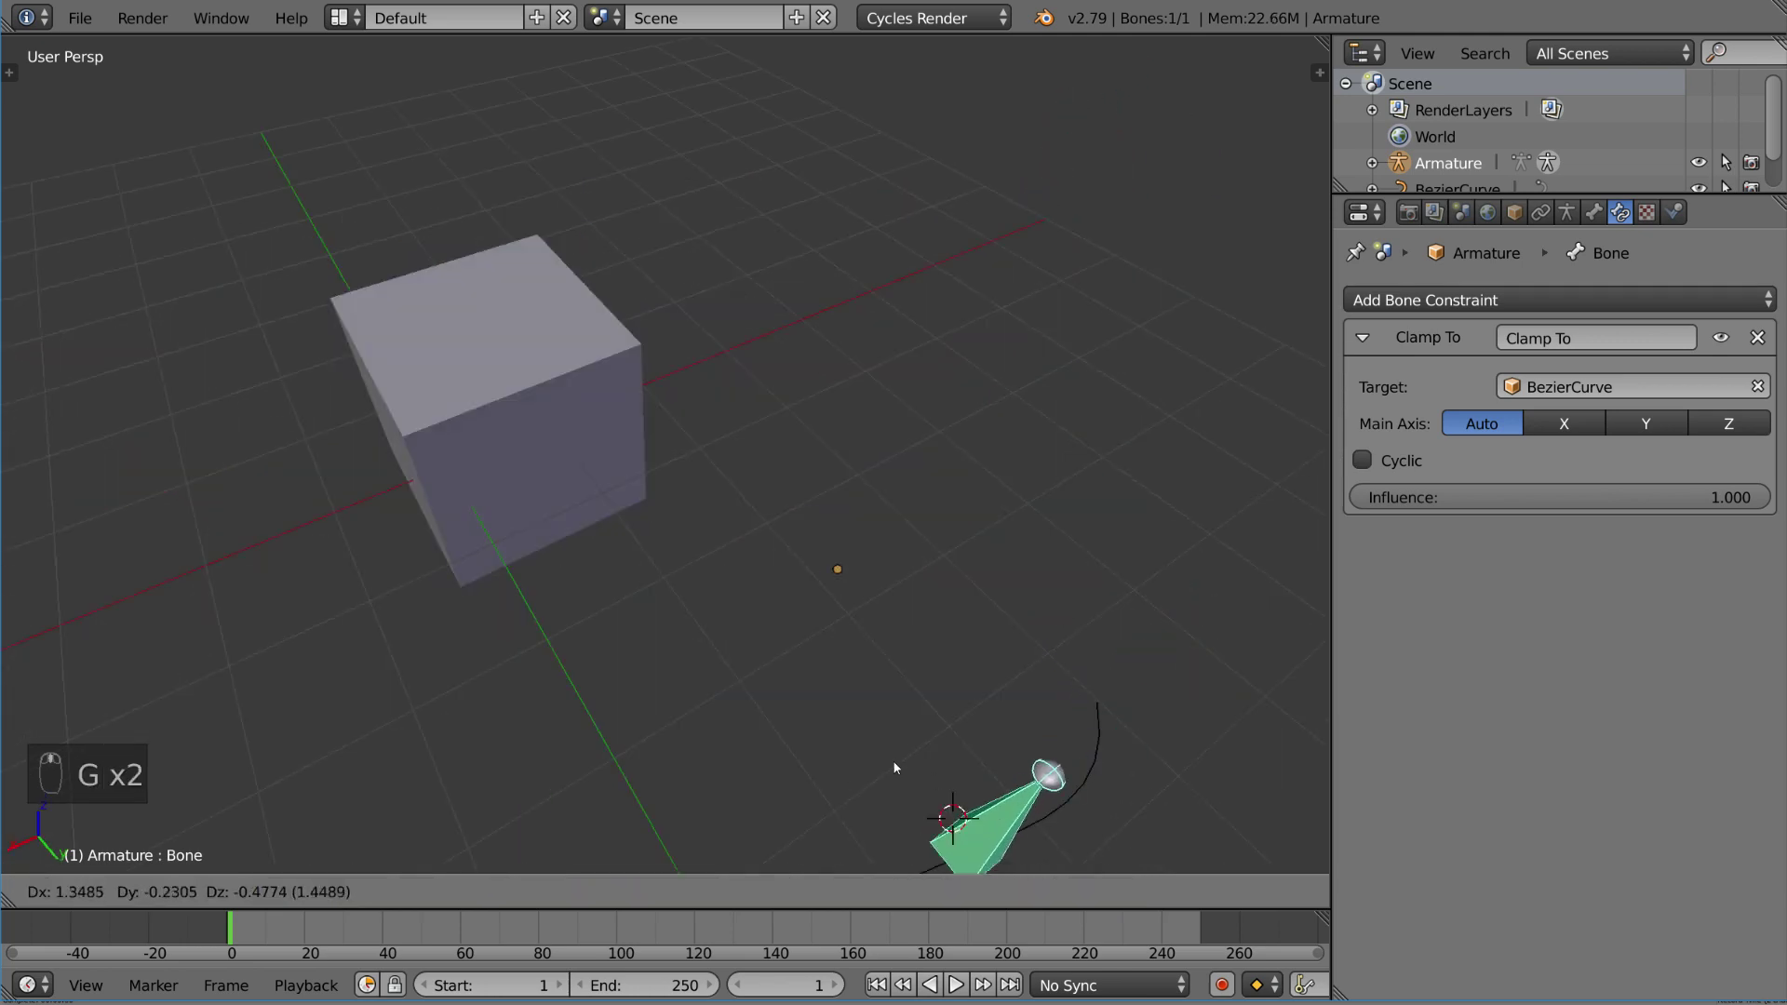
{"action": "left_click", "coordinate": [1045, 668]}
{"action": "middle_click_drag", "start_coordinate": [1046, 668], "coordinate": [997, 559], "text": "shift"}
{"action": "key", "text": "g"}
{"action": "left_click", "coordinate": [937, 637]}
{"action": "key", "text": "g"}
{"action": "left_click", "coordinate": [1116, 586]}
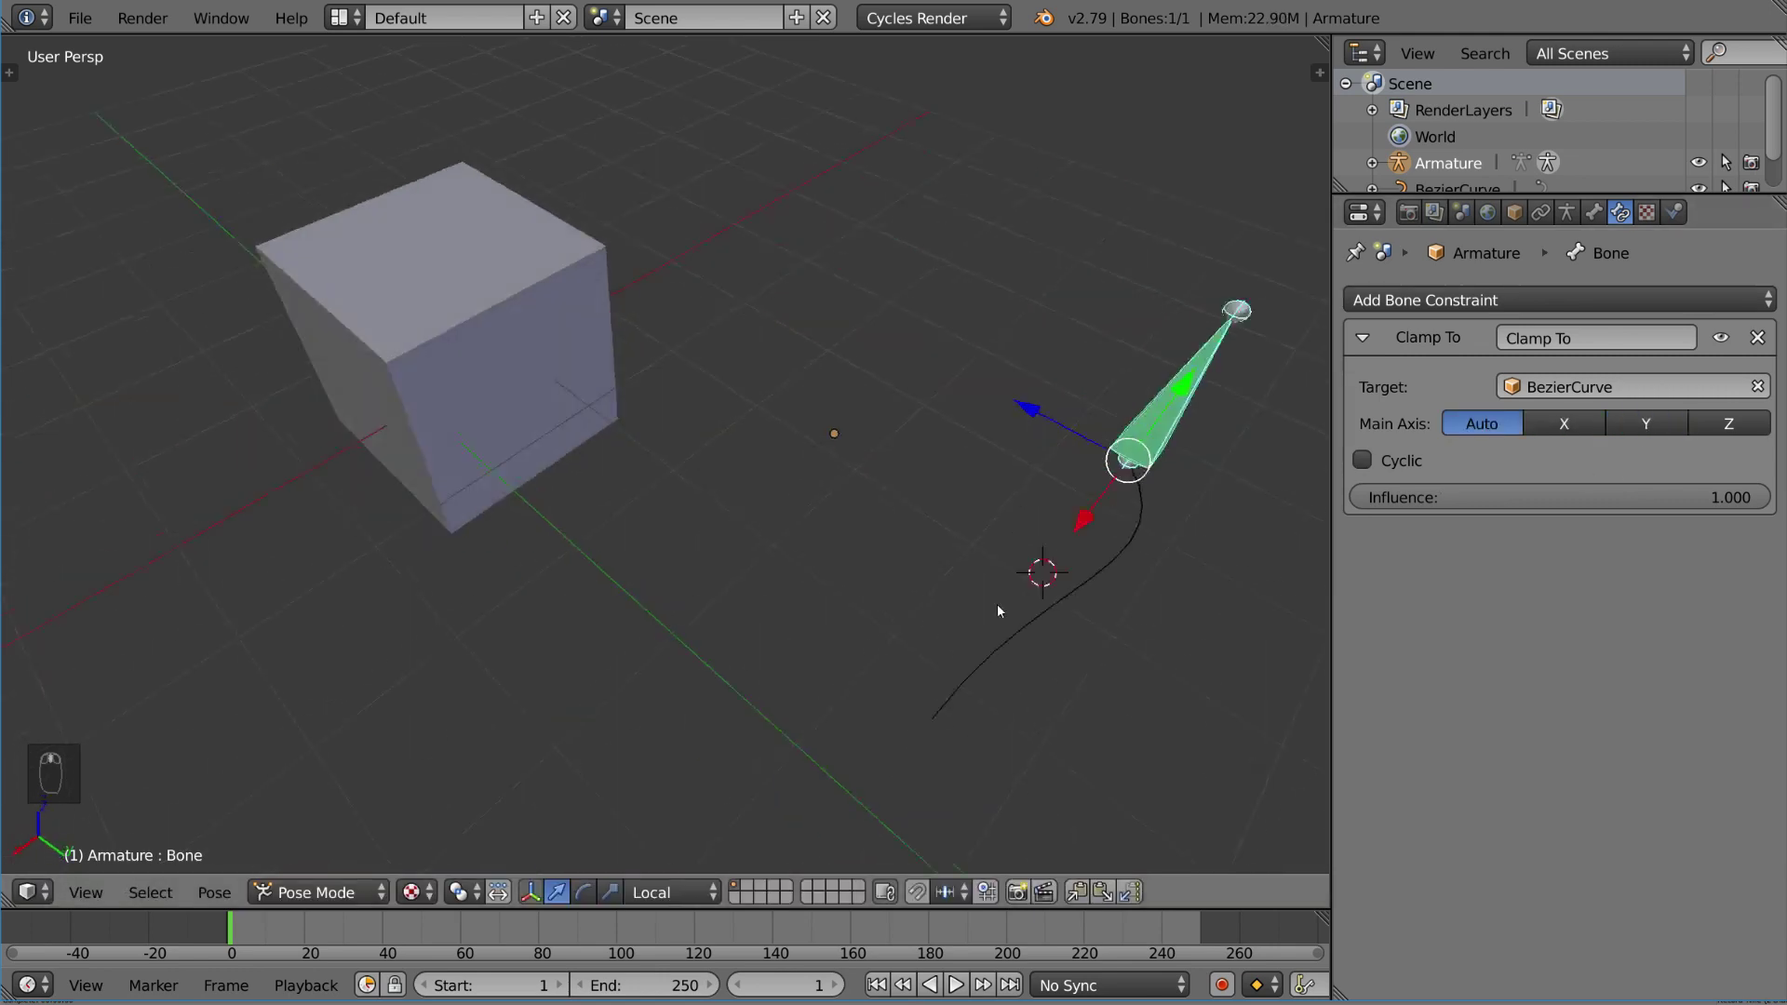
- Try moving the clamped bone along the curve twice more, cancelling each move, and inspect it from the side
{"action": "scroll", "coordinate": [998, 605], "scroll_direction": "down", "scroll_amount": 2}
{"action": "middle_click_drag", "start_coordinate": [997, 605], "coordinate": [945, 583]}
{"action": "key", "text": "g"}
{"action": "right_click", "coordinate": [702, 626]}
{"action": "key", "text": "g"}
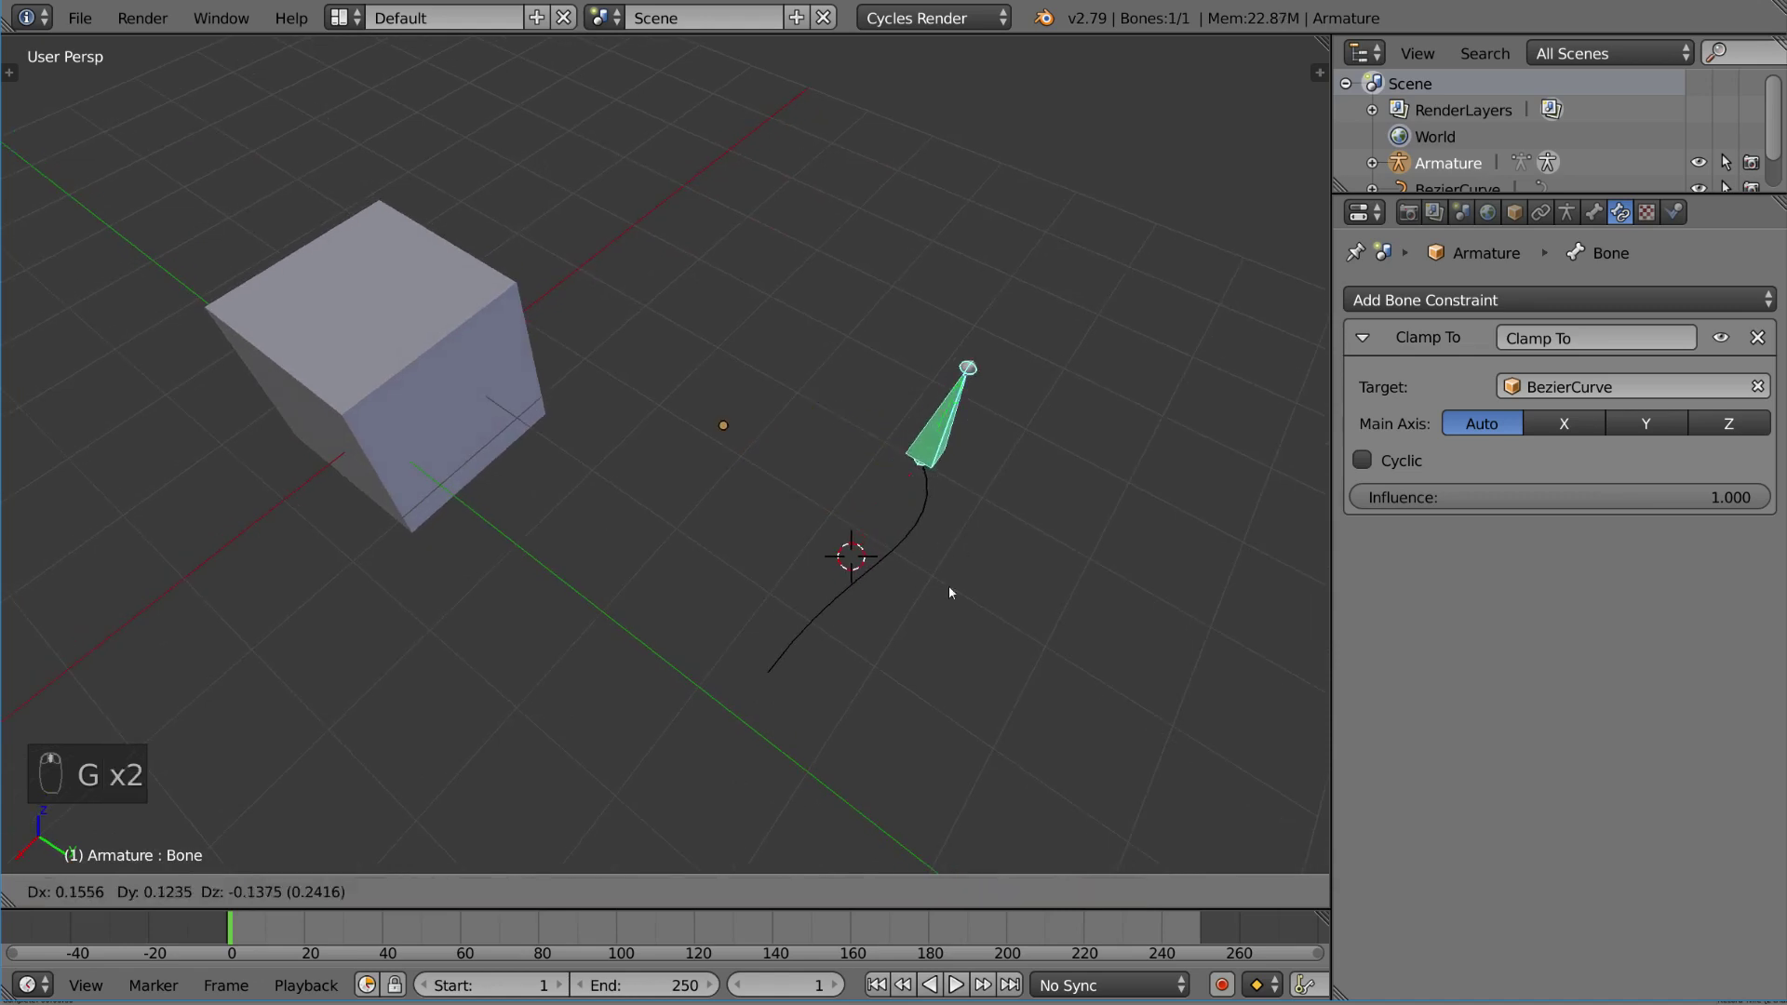
{"action": "right_click", "coordinate": [835, 549]}
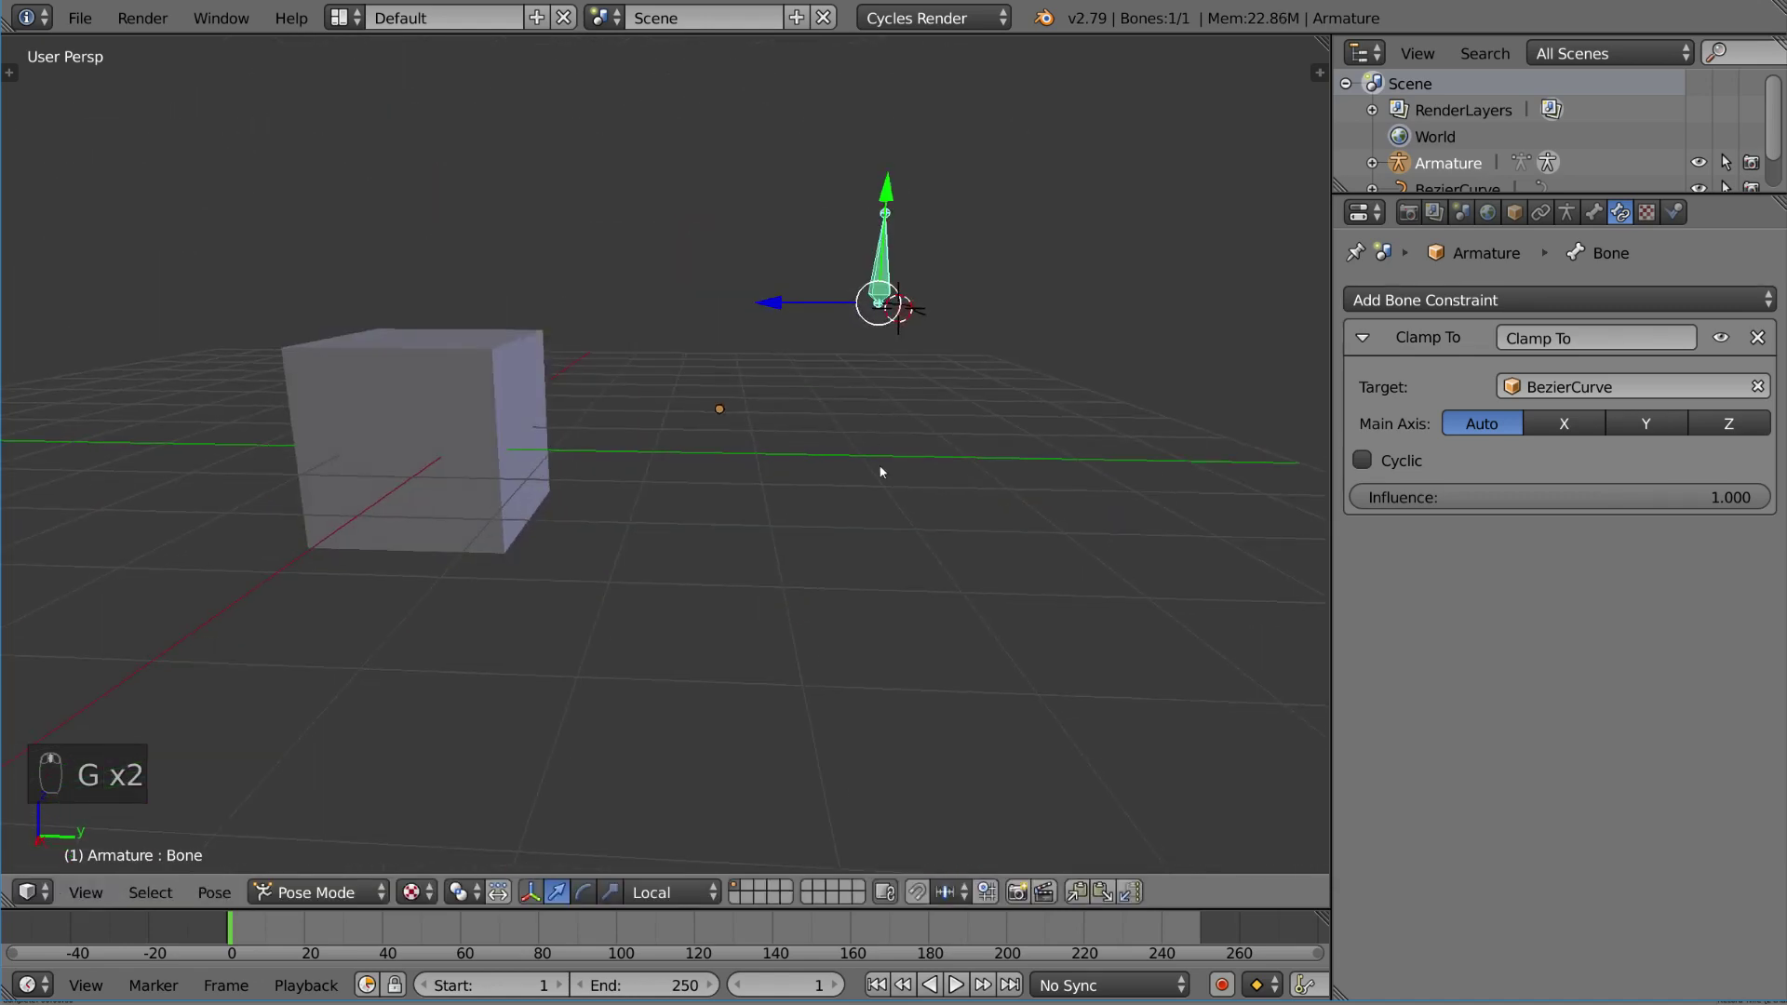
- Open the list of available bone constraints
{"action": "left_click", "coordinate": [1606, 300]}
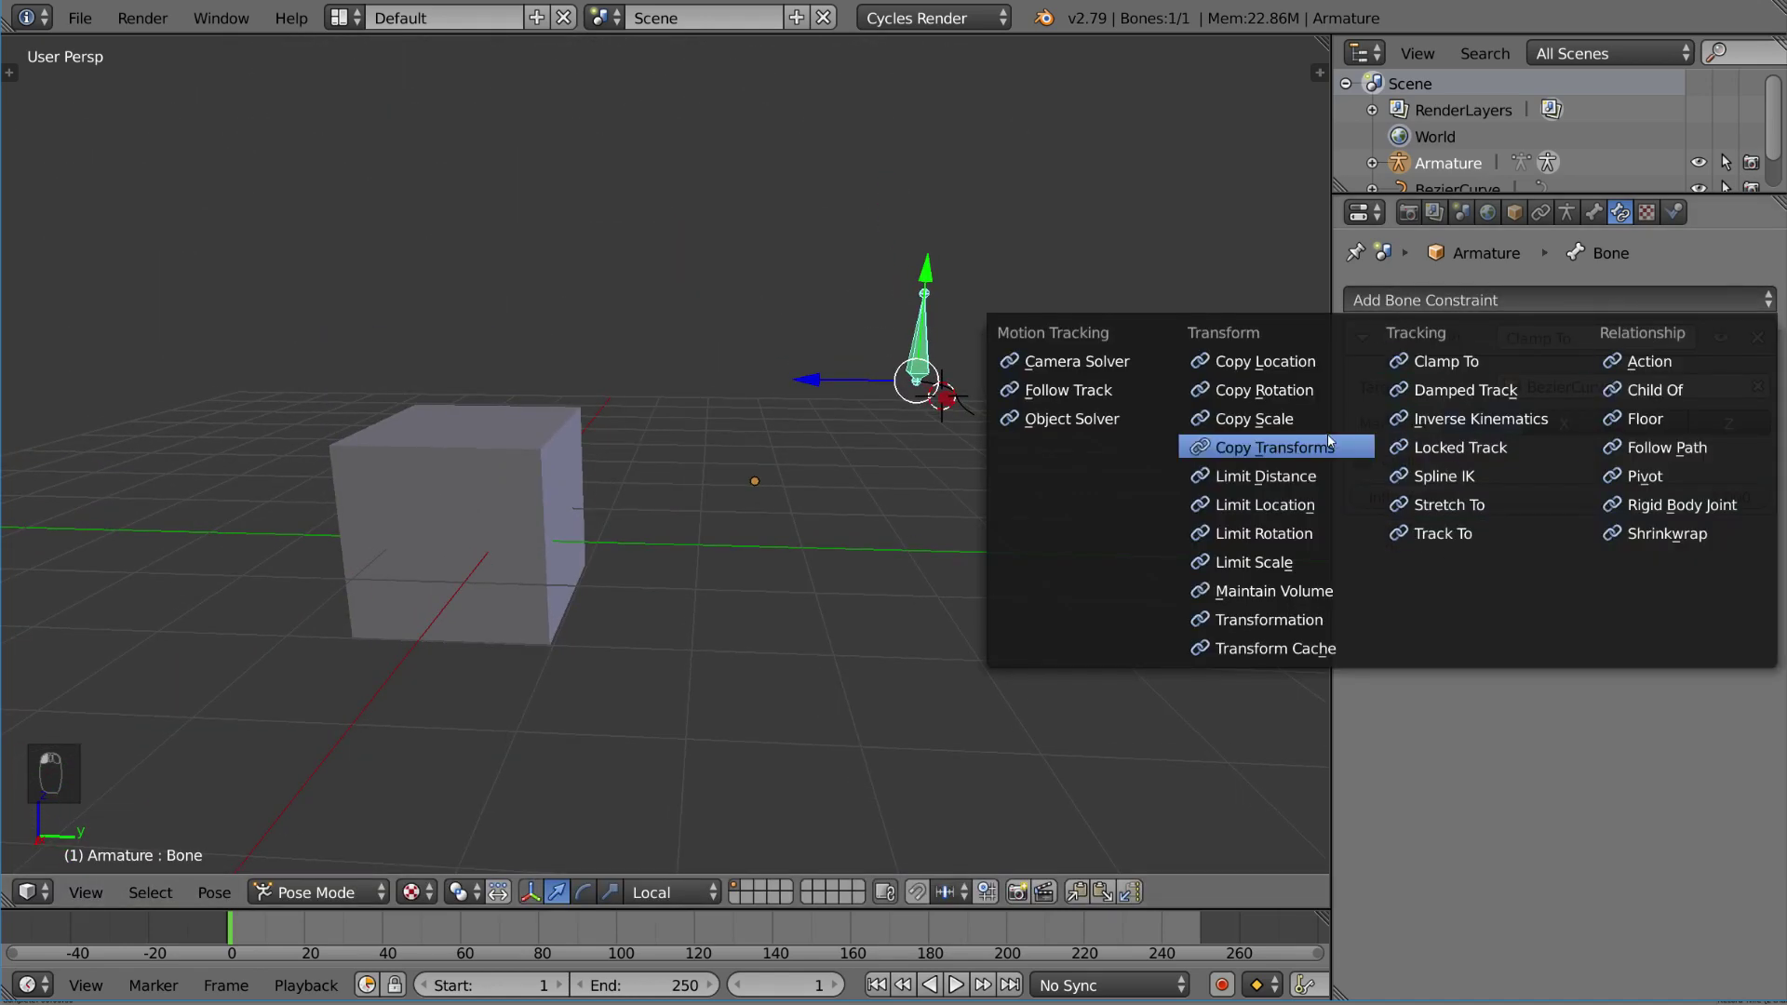